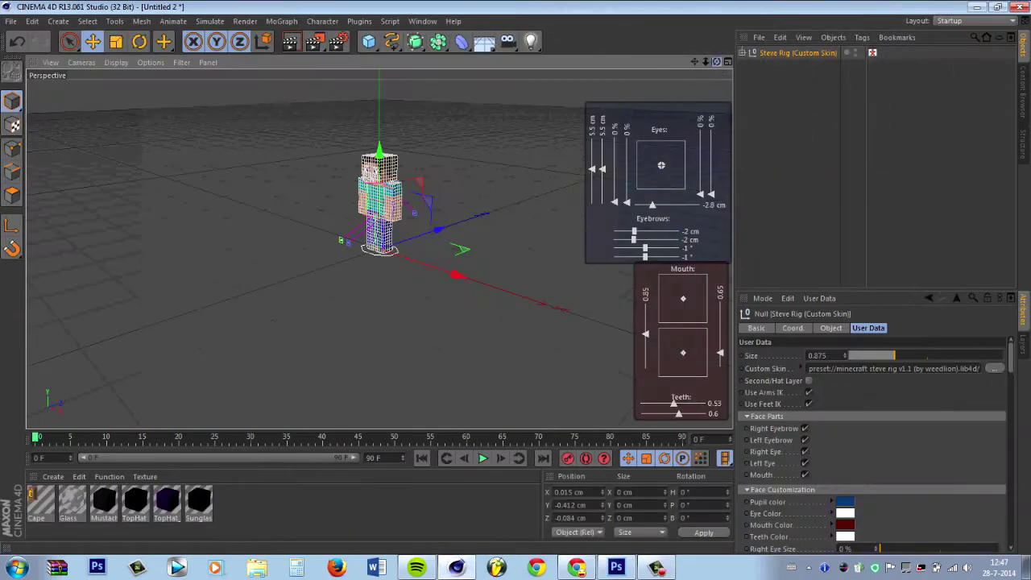
Load the Pig preset from the Minecraft Mob Pack into the scene beside the Steve rig.
right_click(456, 567)
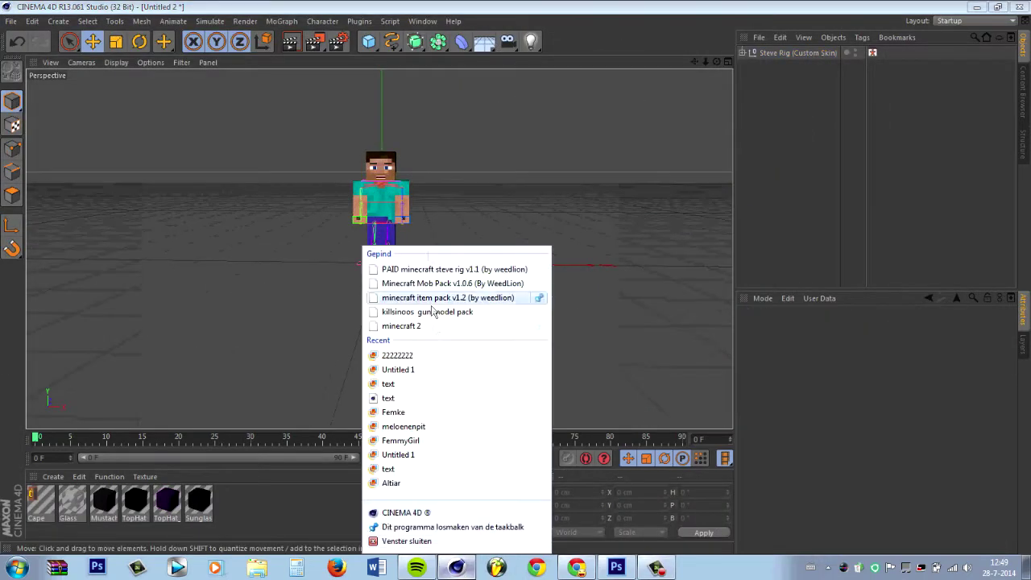
left_click(451, 295)
double_click(574, 218)
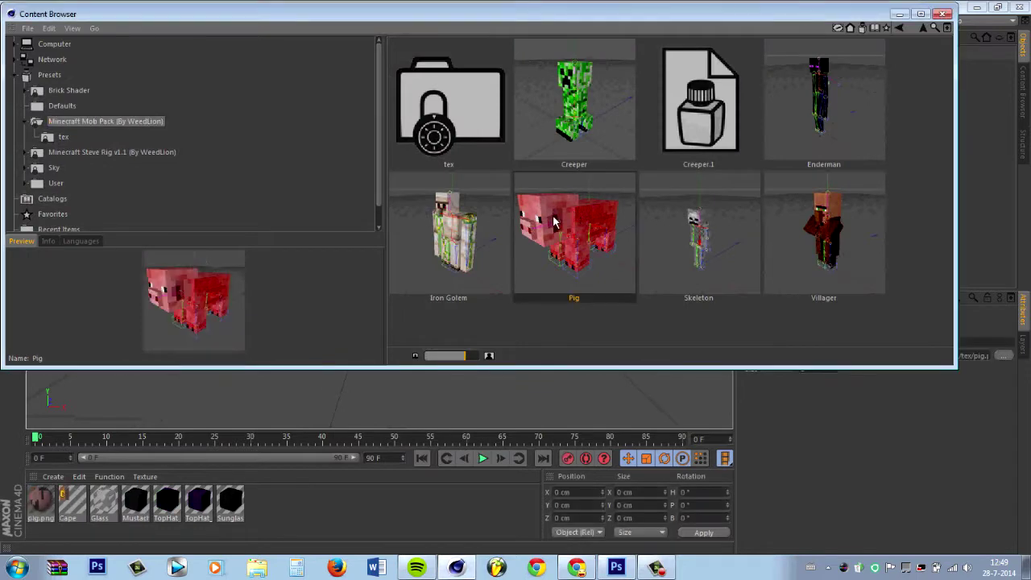
left_click(942, 13)
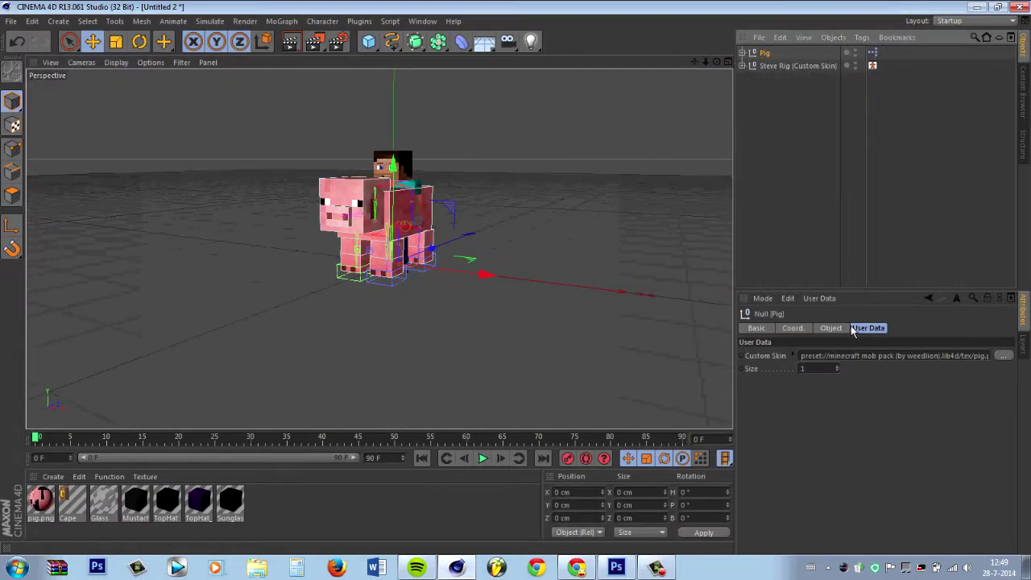
Shrink the pig to size 0.6, place it in front of Steve and turn its head and nose.
mouse_move(836, 368)
left_mouse_down()
mouse_move(835, 380)
mouse_move(835, 369)
left_mouse_up()
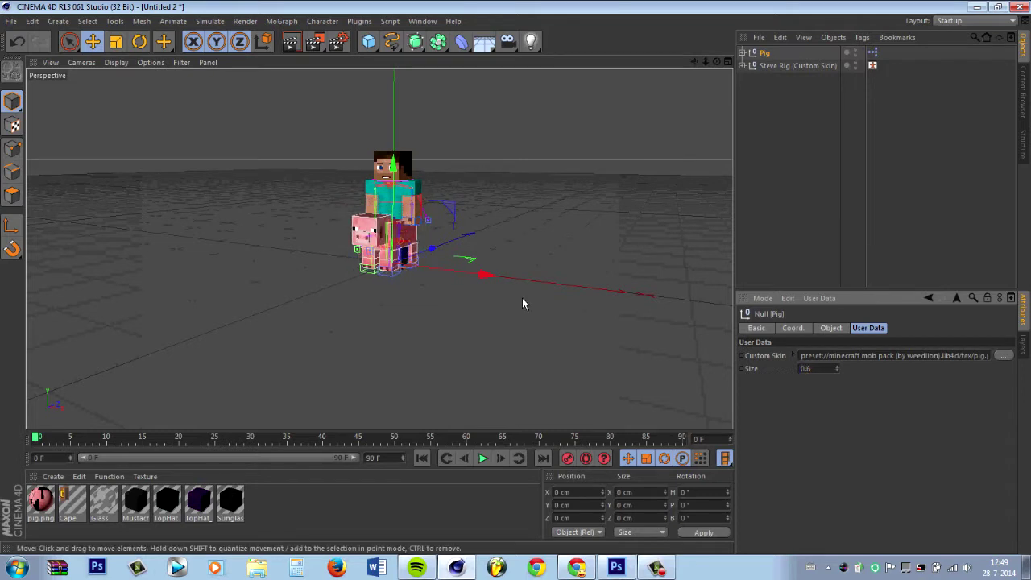
scroll(391, 161, "up", 3)
mouse_move(318, 288)
left_mouse_down()
mouse_move(274, 310)
mouse_move(273, 322)
mouse_move(403, 329)
left_mouse_up()
left_click(139, 41)
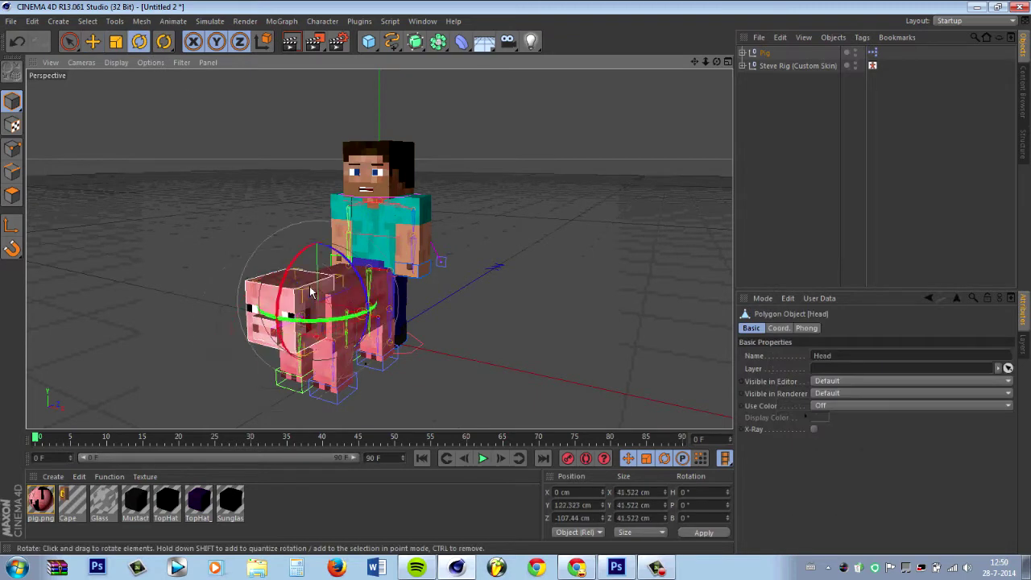
left_click(277, 314, "shift")
mouse_move(282, 327)
left_mouse_down()
mouse_move(303, 333)
mouse_move(358, 182)
left_mouse_up()
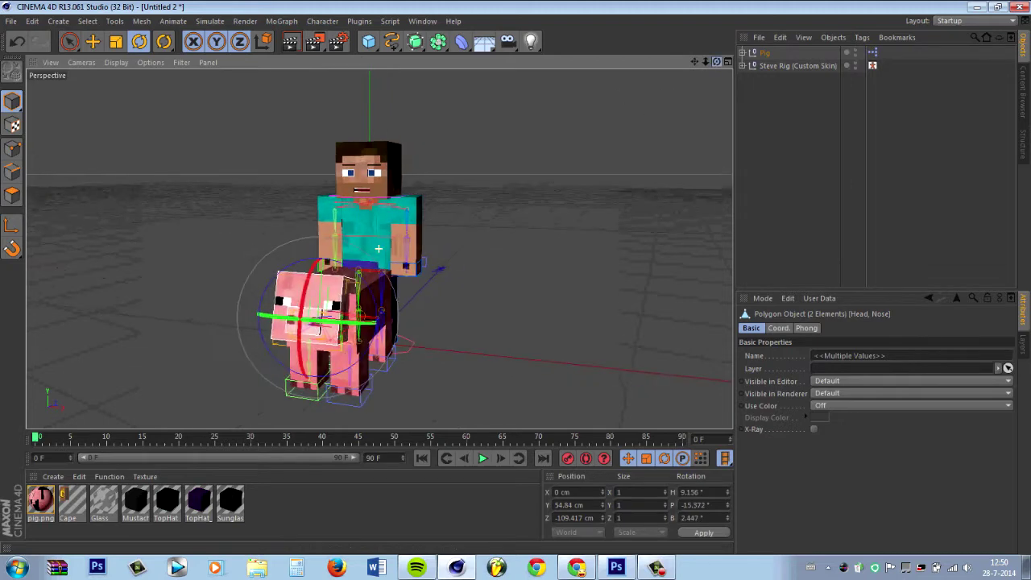
Raise the Steve rig upward so he sits above the pig.
key("e")
left_click(372, 217)
left_click_drag(373, 226, 373, 173)
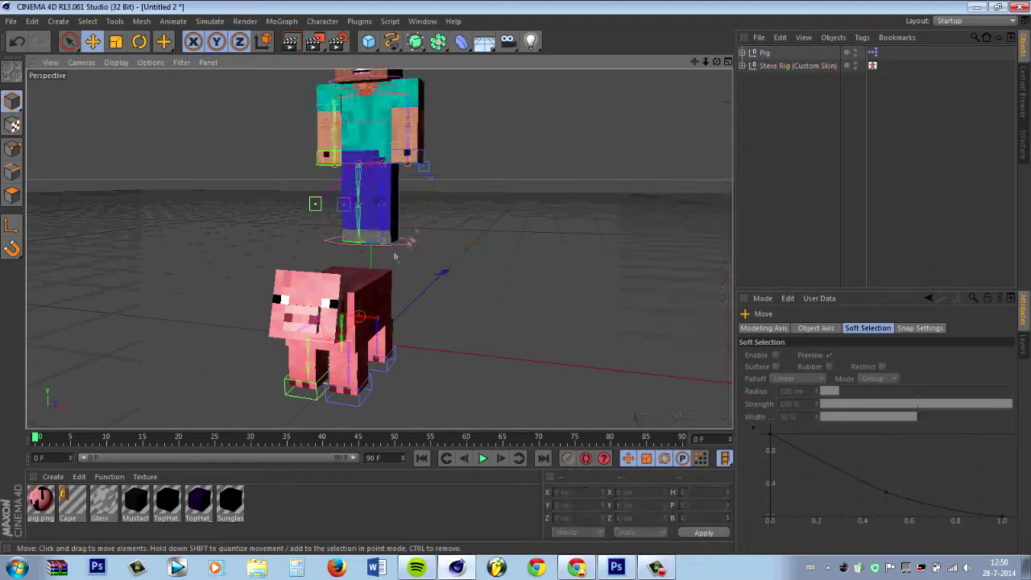
Push Steve's left foot controller outward and adjust its pole.
left_click(411, 240)
left_click_drag(483, 242, 519, 258)
mouse_move(418, 183)
left_mouse_down()
mouse_move(483, 188)
mouse_move(418, 228)
mouse_move(520, 80)
mouse_move(418, 185)
left_mouse_up()
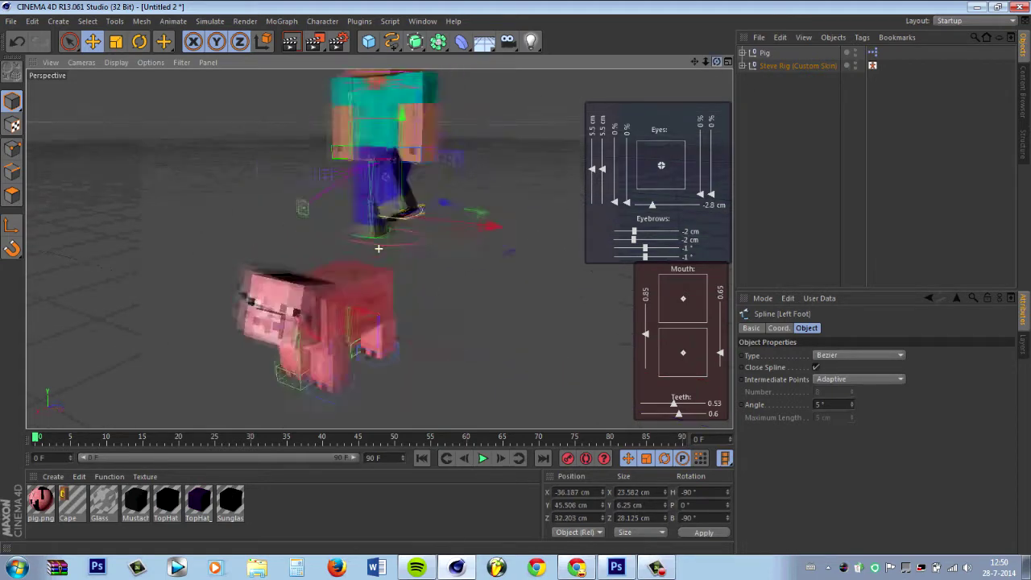
left_click(389, 182)
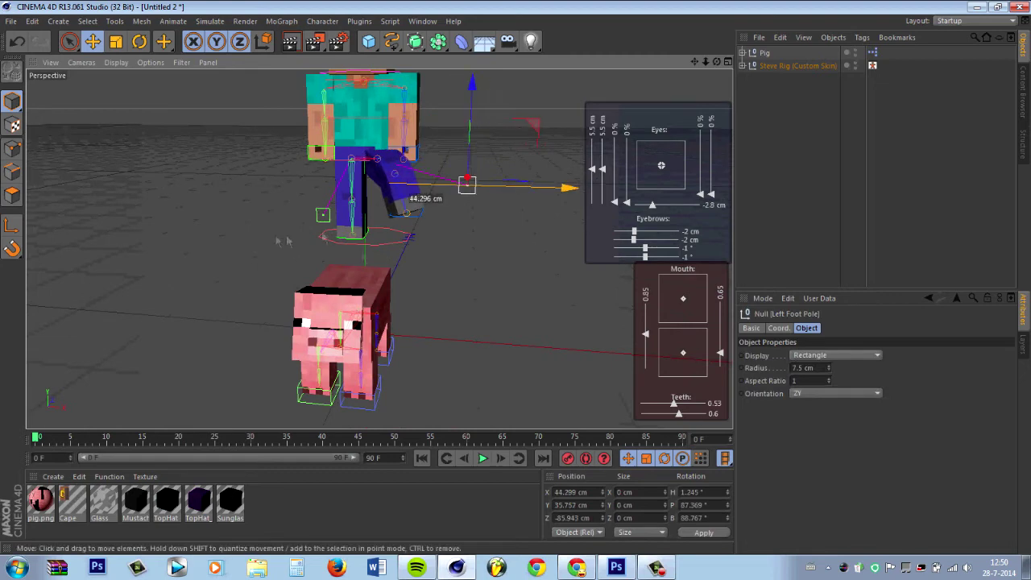
Move Steve's right foot controller left and up, adjust its pole, and select the whole rig.
left_click(378, 236)
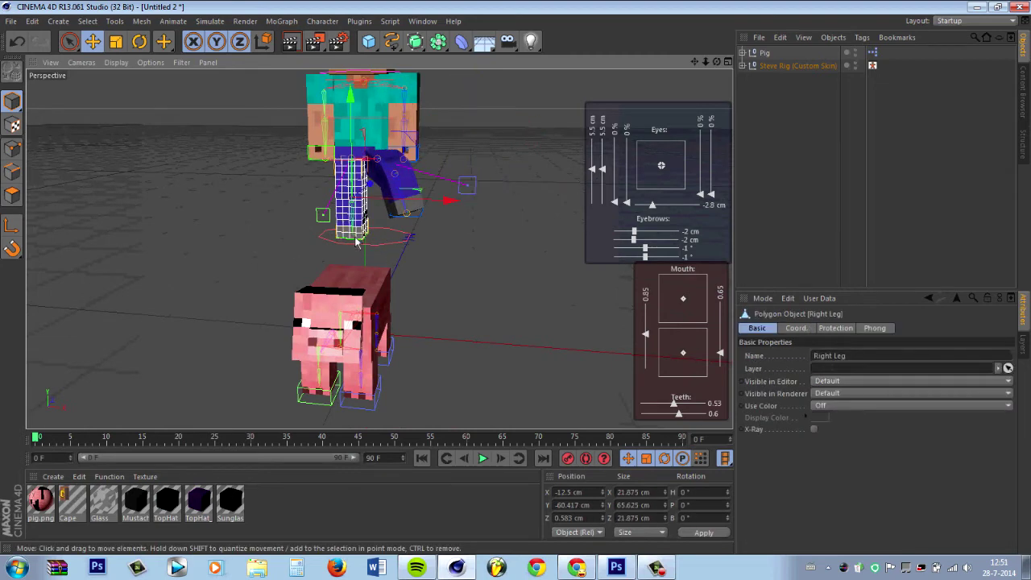
mouse_move(357, 242)
left_mouse_down()
mouse_move(280, 219)
mouse_move(284, 175)
left_mouse_up()
mouse_move(376, 193)
left_mouse_down()
mouse_move(355, 201)
mouse_move(532, 187)
left_mouse_up()
left_click_drag(456, 196, 474, 201)
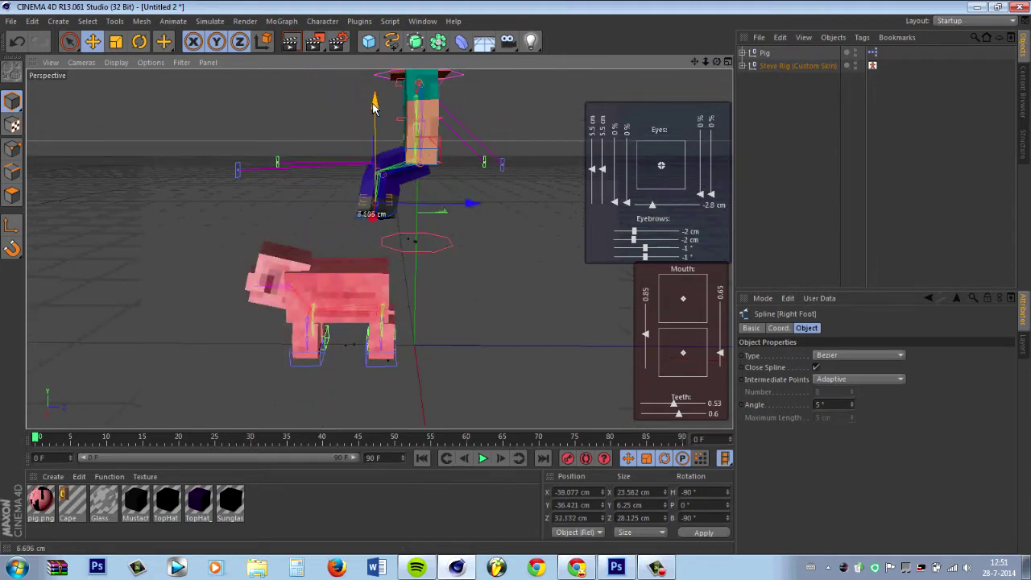
left_click_drag(375, 247, 299, 179, "alt")
left_click(295, 171)
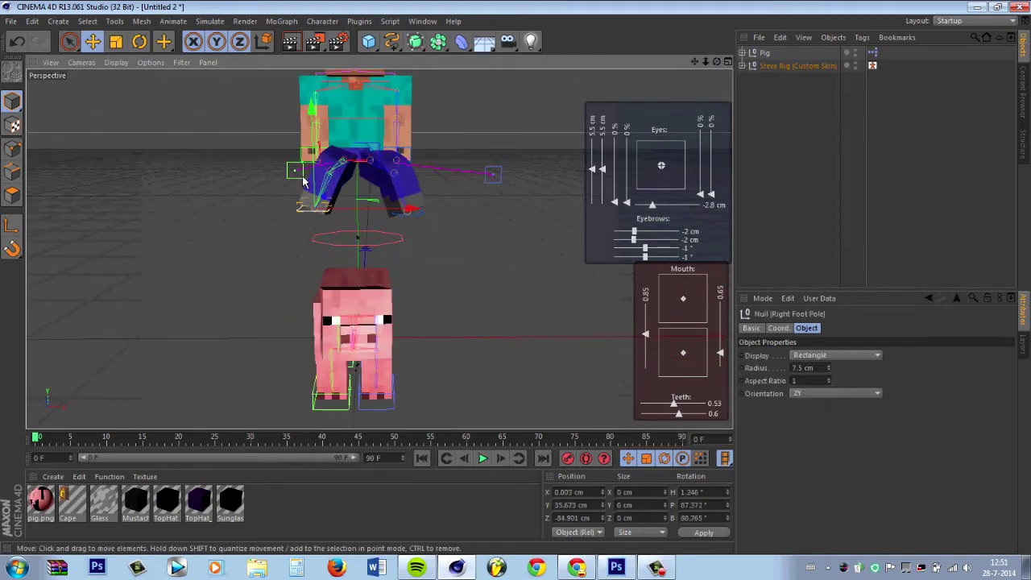
left_click(411, 139)
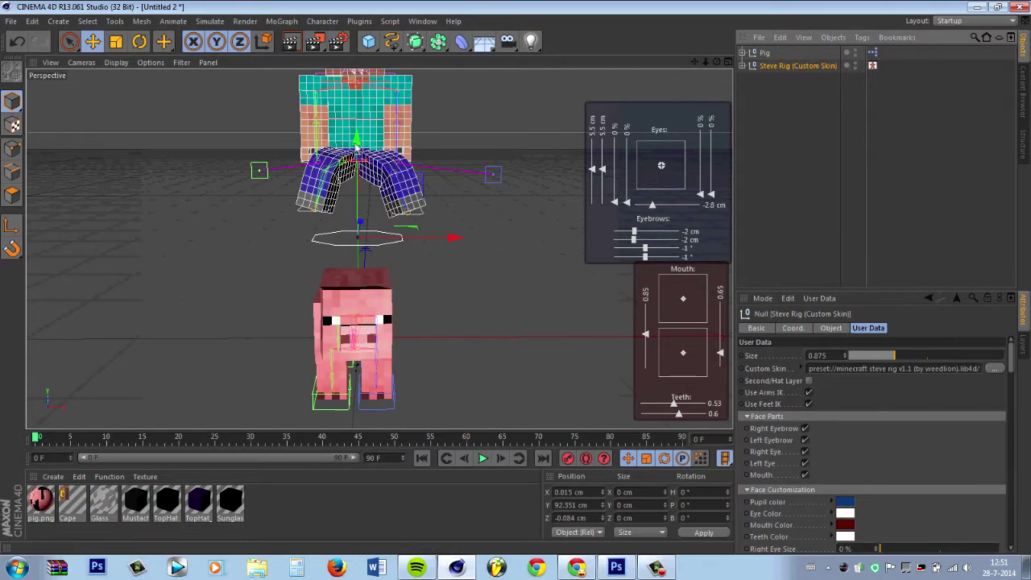
mouse_move(412, 139)
left_mouse_down("alt")
mouse_move(378, 249)
mouse_move(551, 265)
mouse_move(378, 249)
mouse_move(367, 193)
left_mouse_up("alt")
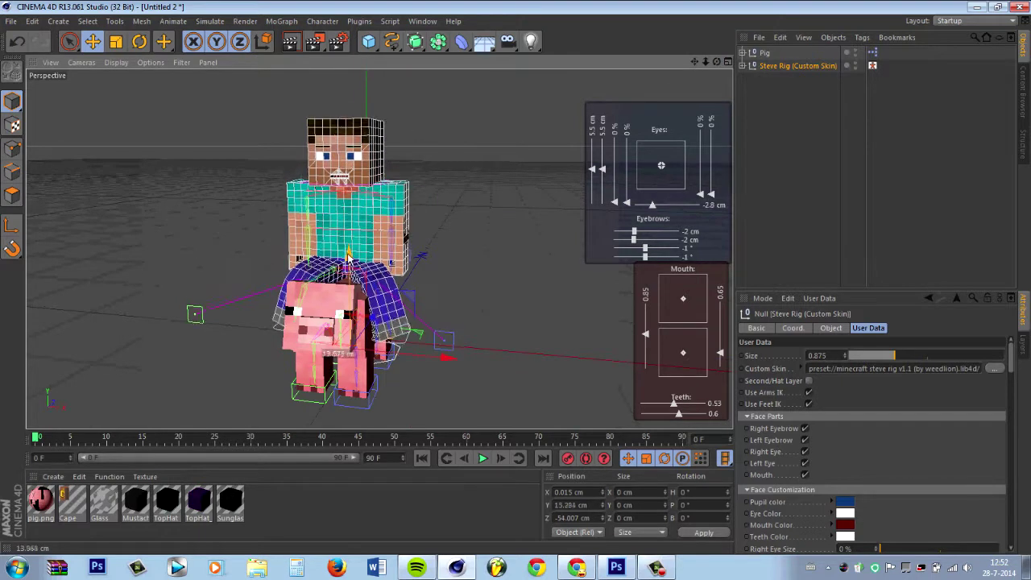
Rotate Steve's neck, reposition the rig onto the pig, and add a camera from a lower angle.
left_click(367, 188)
key("r")
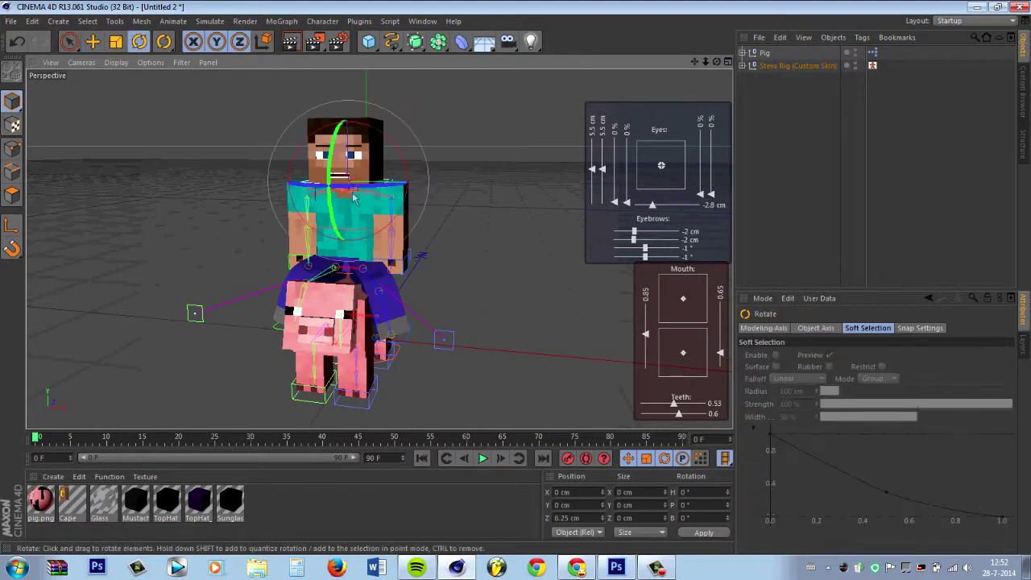
left_click(290, 261)
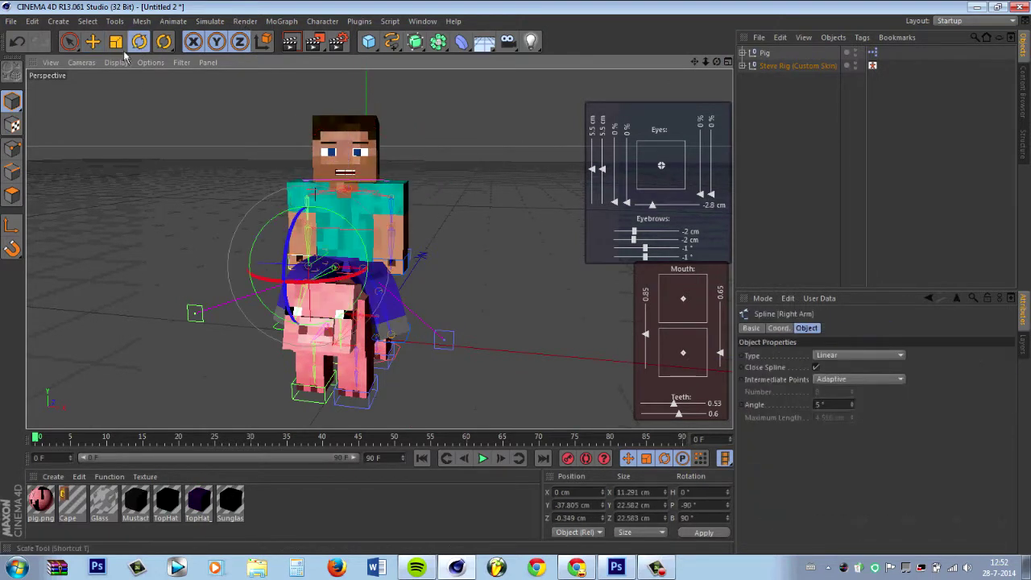
key("e")
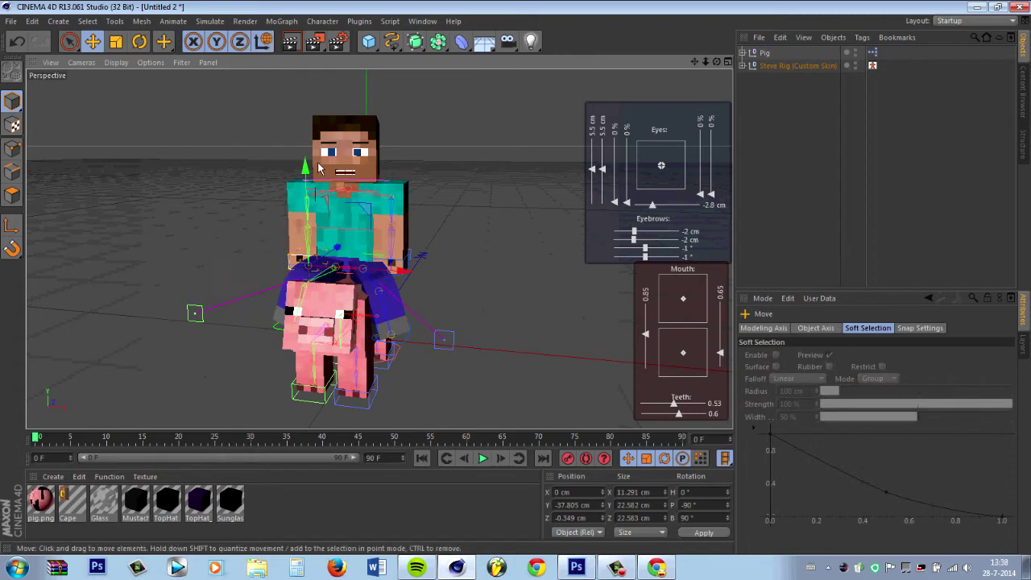
mouse_move(716, 61)
left_mouse_down()
mouse_move(684, 64)
mouse_move(701, 63)
mouse_move(692, 73)
left_mouse_up()
left_click(507, 41)
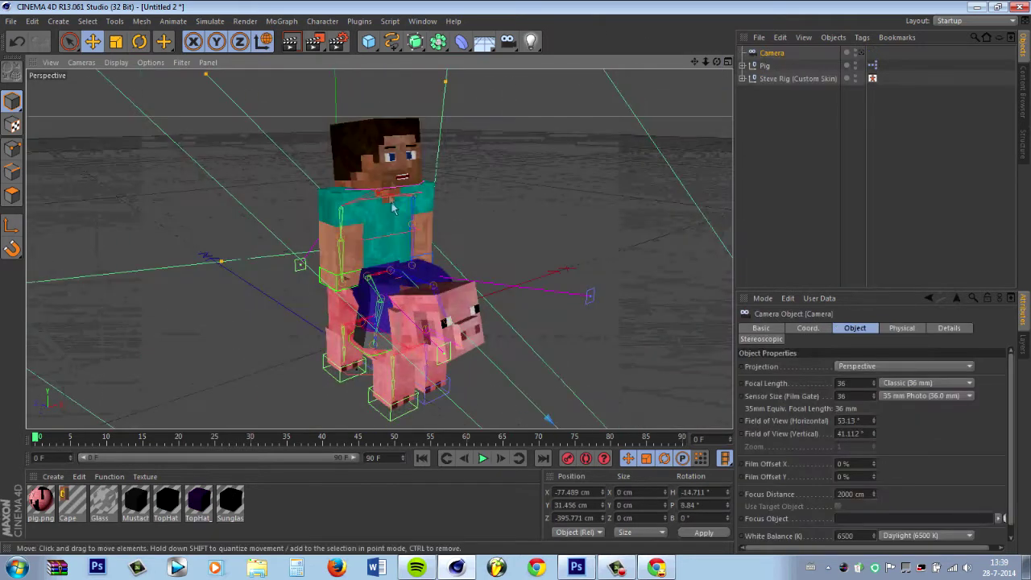
Twist Steve's top back about 18° and turn his head to the side.
left_click(383, 280)
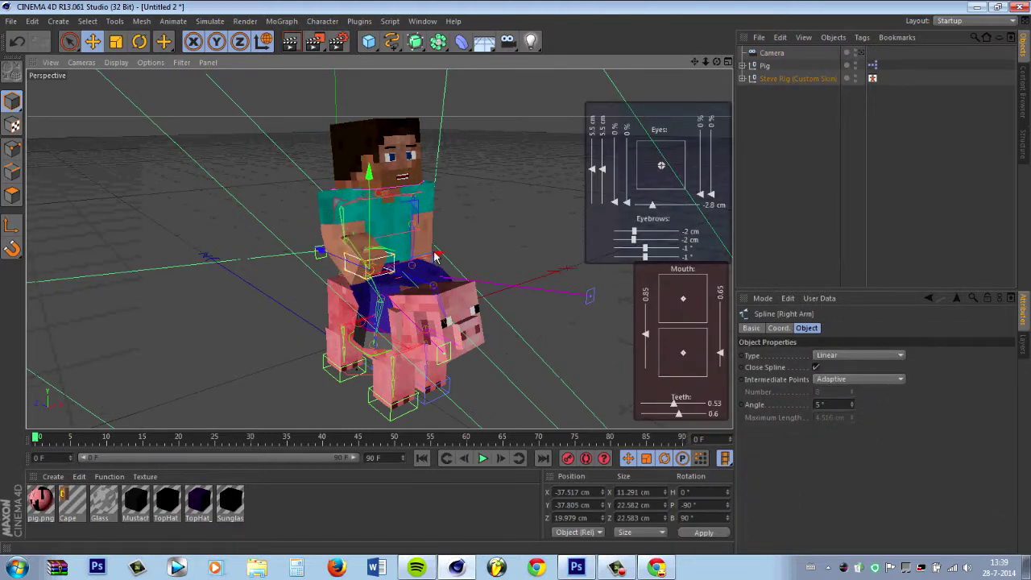
left_click(420, 198)
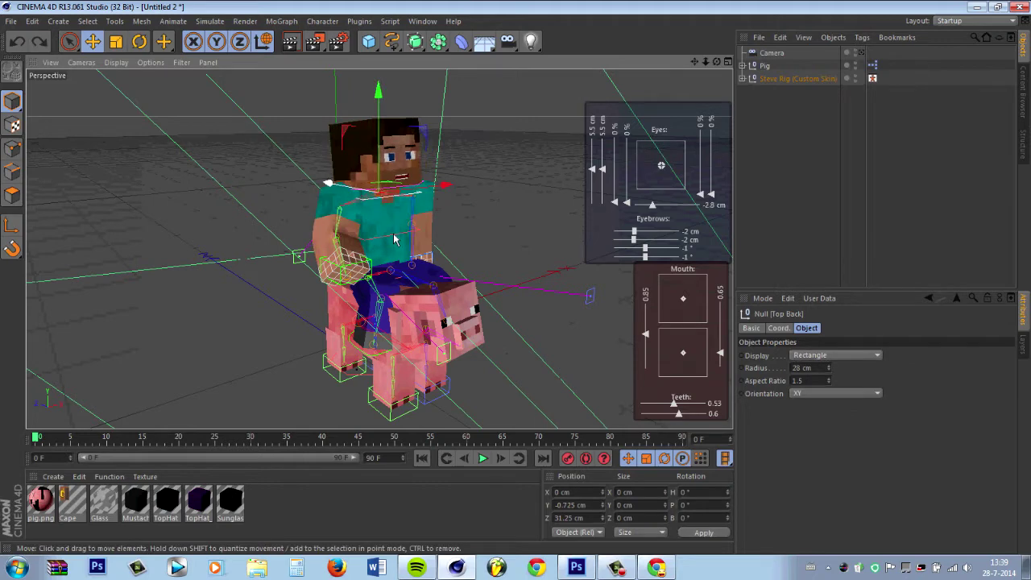
key("r")
left_click_drag(402, 237, 415, 227)
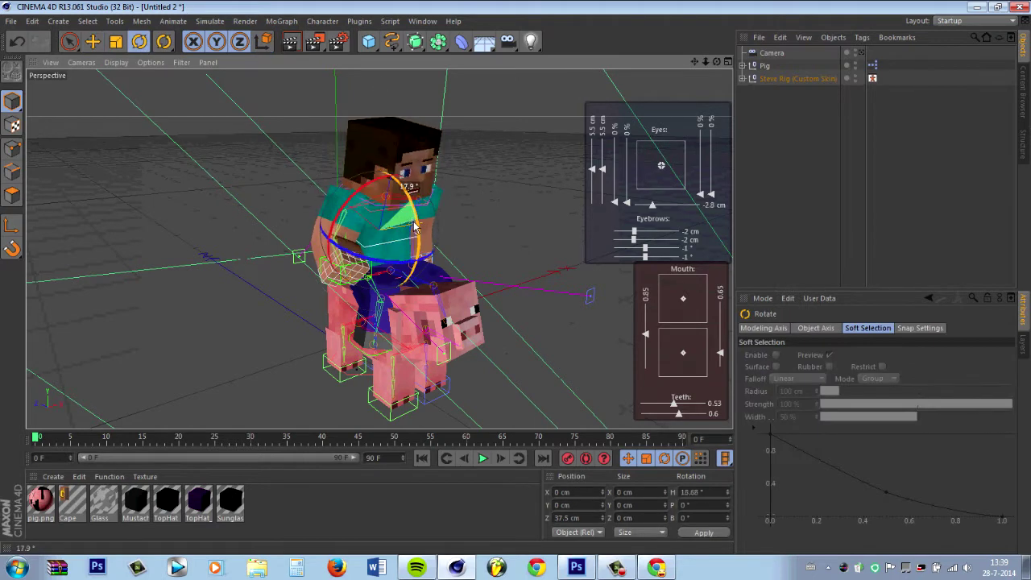
left_click(438, 211)
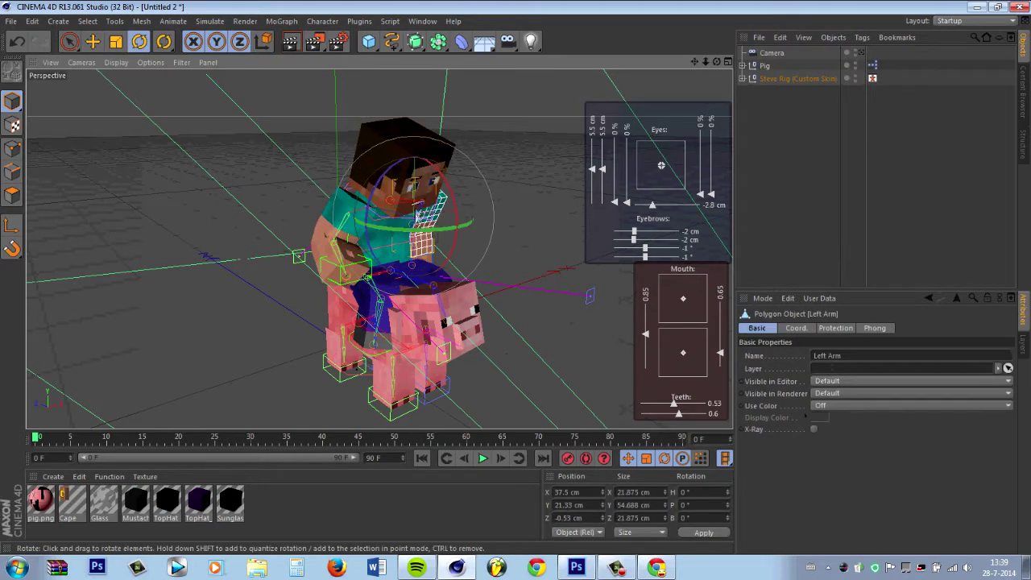
left_click(419, 223)
mouse_move(439, 227)
left_mouse_down()
mouse_move(415, 225)
mouse_move(401, 178)
left_mouse_up()
Raise Steve's left arm controller toward the shoulder and move it forward.
key("e")
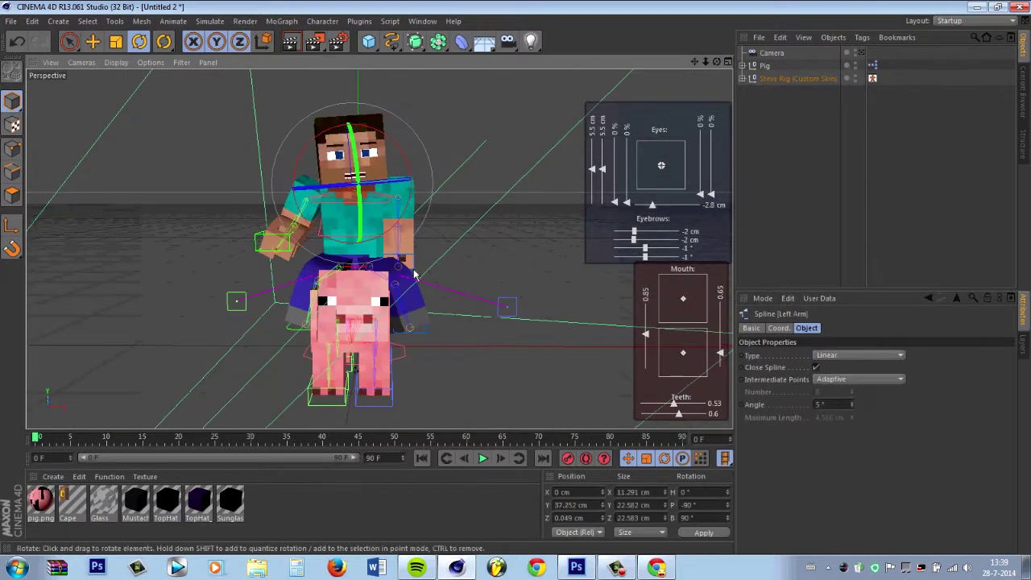
left_click(414, 274)
left_click_drag(415, 274, 400, 234)
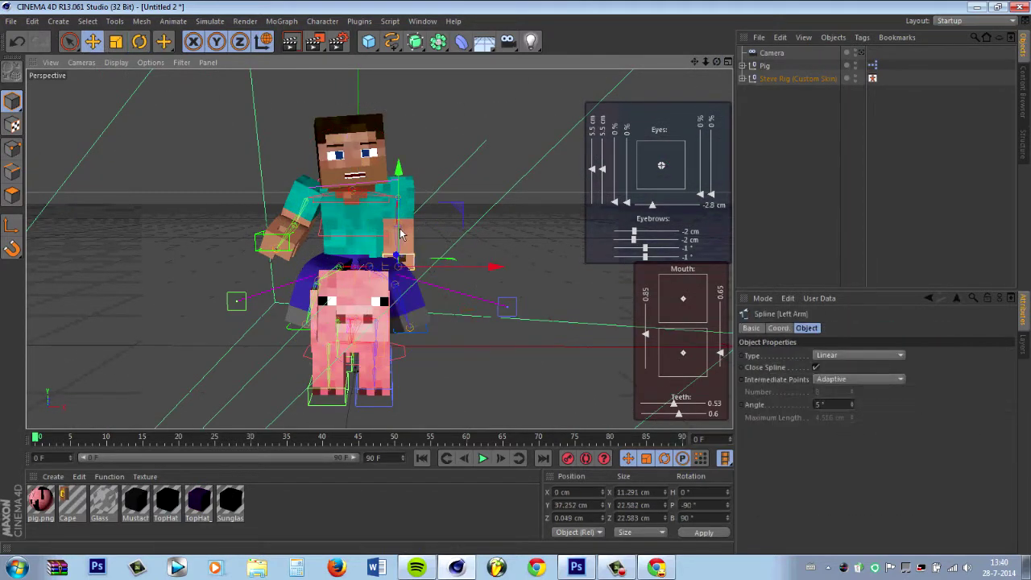
mouse_move(397, 275)
left_mouse_down()
mouse_move(467, 270)
mouse_move(442, 255)
mouse_move(378, 267)
left_mouse_up()
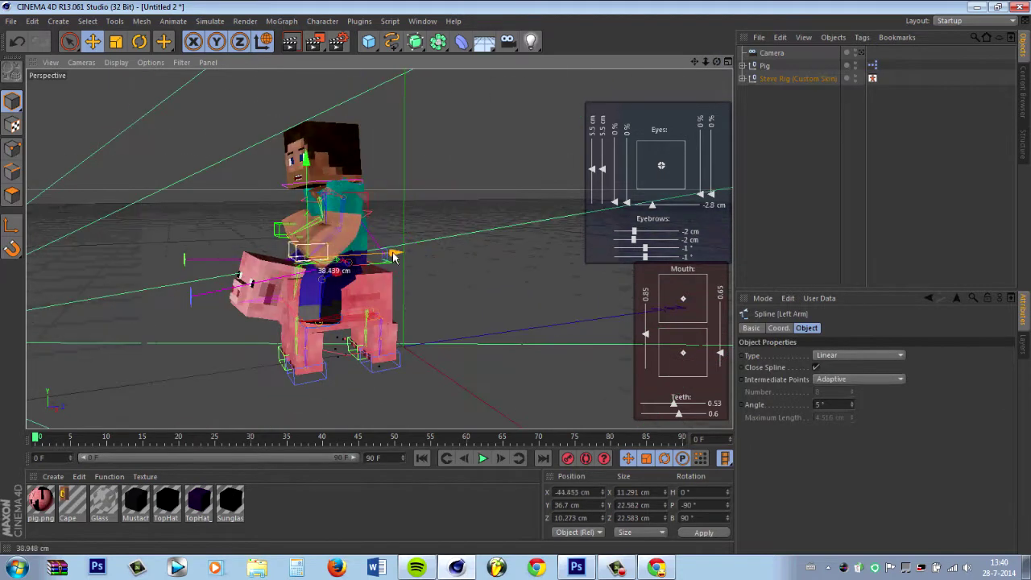
Tilt Steve's head further using the neck control.
left_click(369, 218)
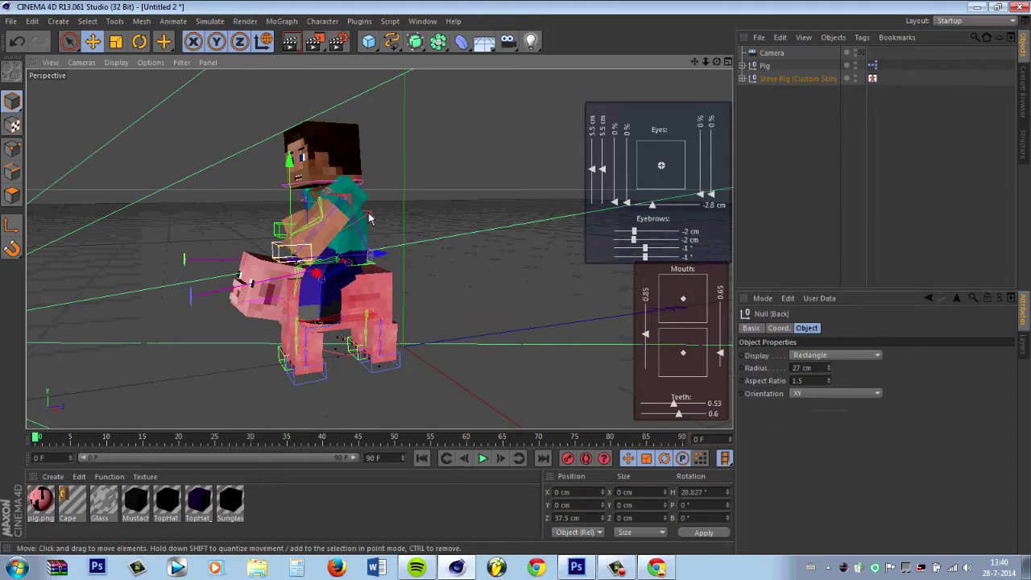
left_click(139, 41)
mouse_move(330, 187)
left_mouse_down()
mouse_move(282, 200)
mouse_move(252, 244)
mouse_move(244, 235)
left_mouse_up()
left_click(252, 244)
key("e")
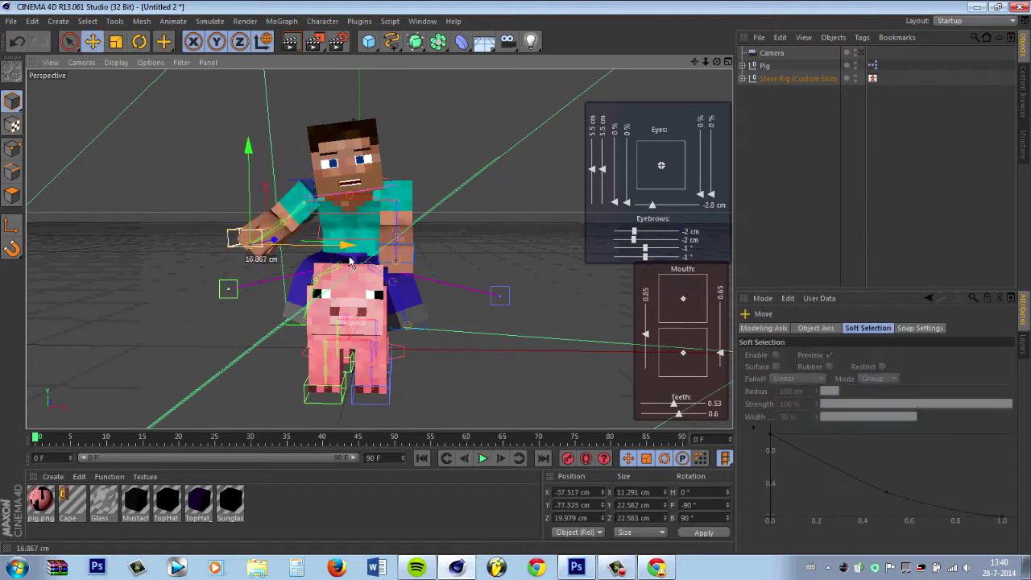
Push the pig's right and left front feet forward.
left_click(338, 362)
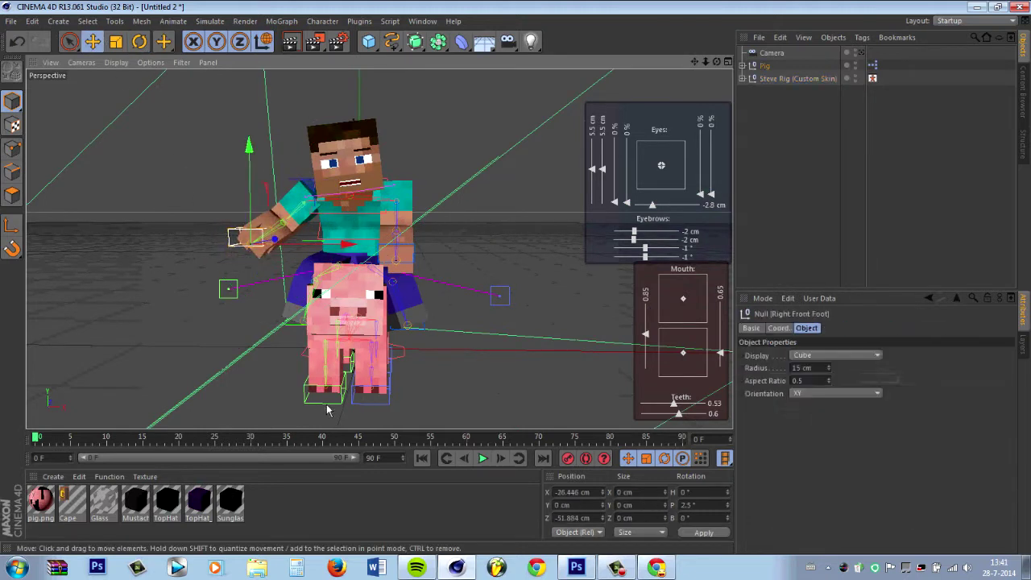
left_click_drag(338, 363, 397, 433)
left_click(378, 372)
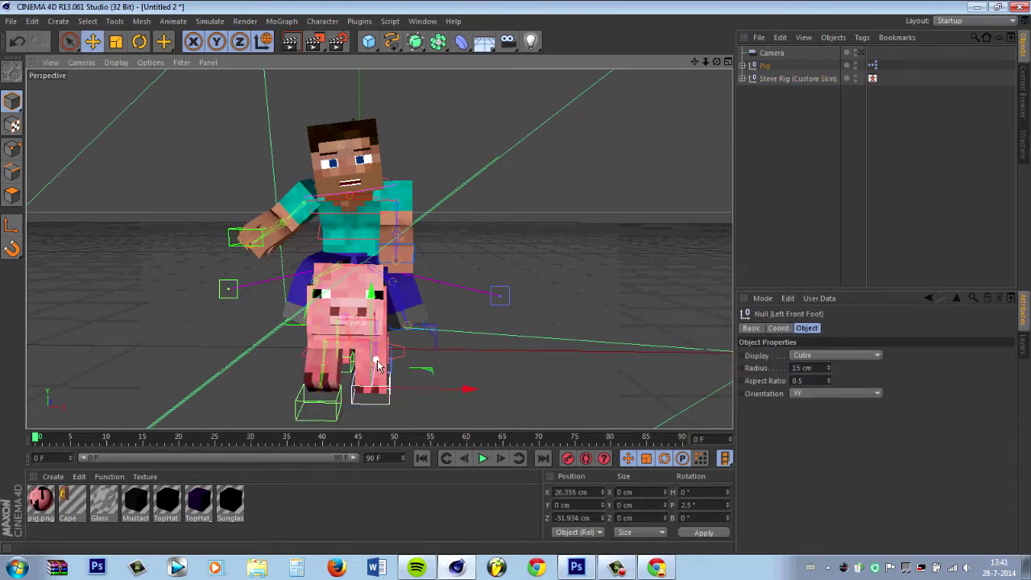
left_click_drag(379, 372, 375, 371)
left_click(407, 201)
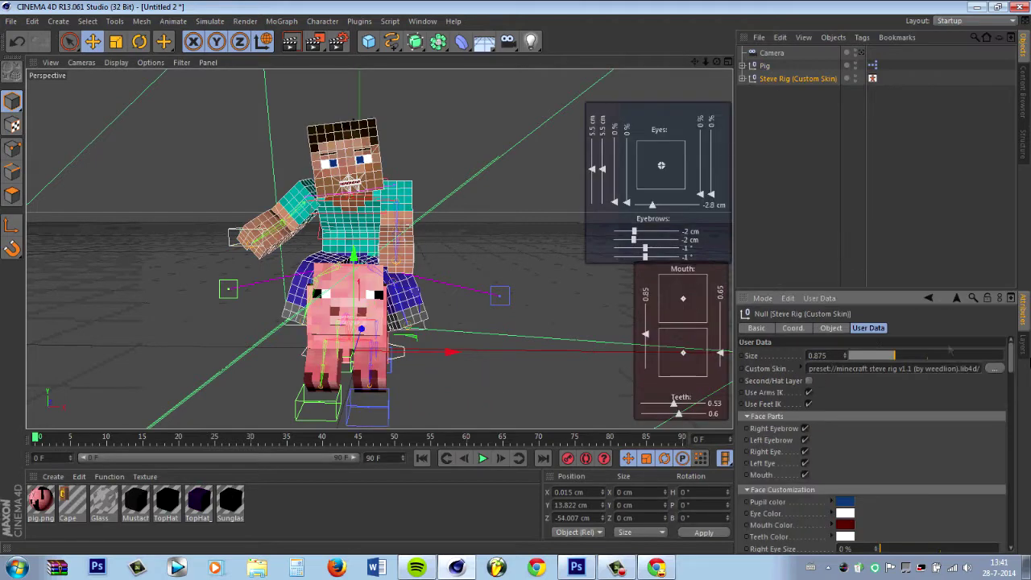
Render a quick preview, then remove Steve's chestplate armor.
scroll(832, 445, "down", 3)
scroll(832, 445, "down", 3)
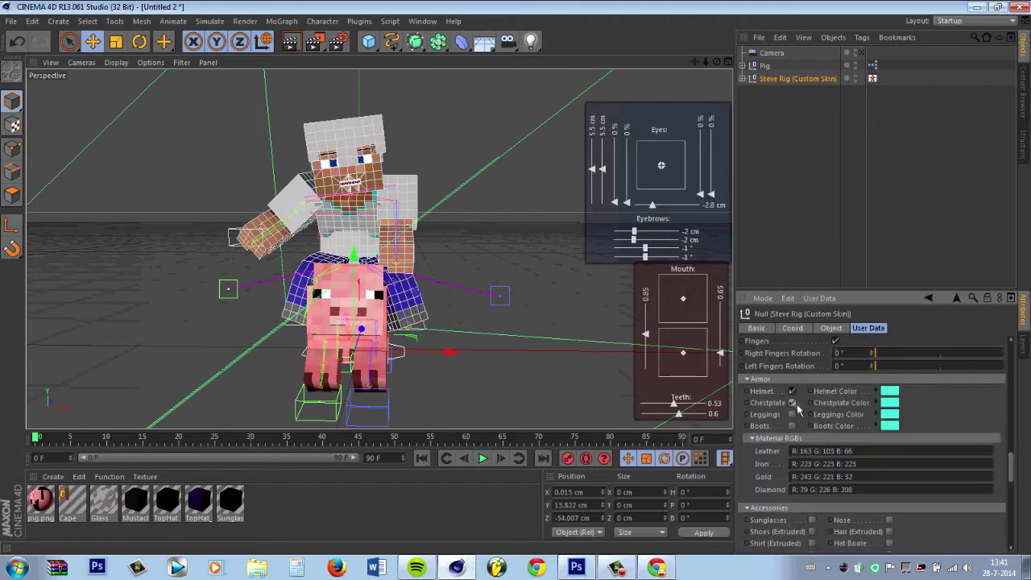
key("ctrl+r")
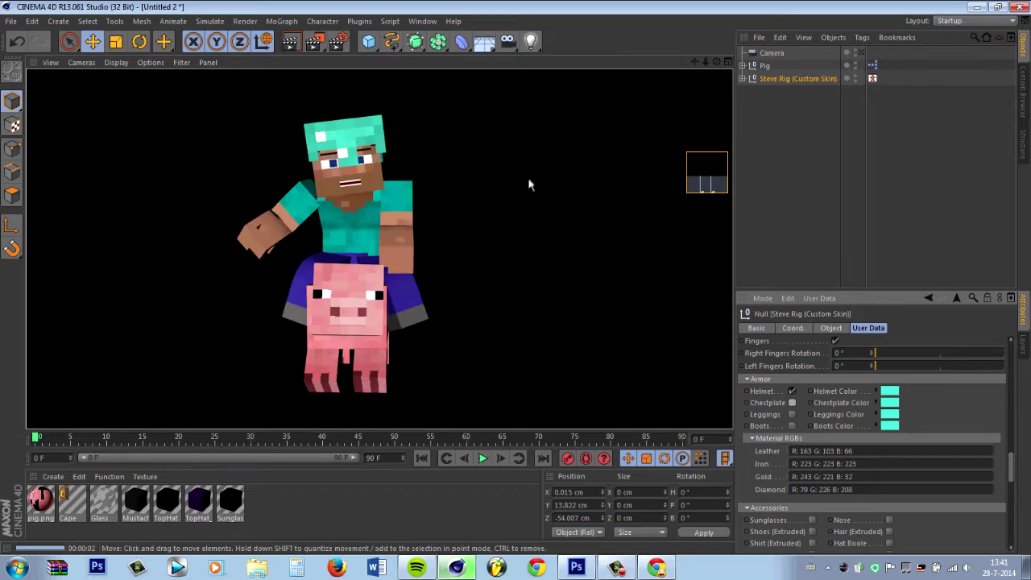
left_click(525, 184)
left_click(822, 81)
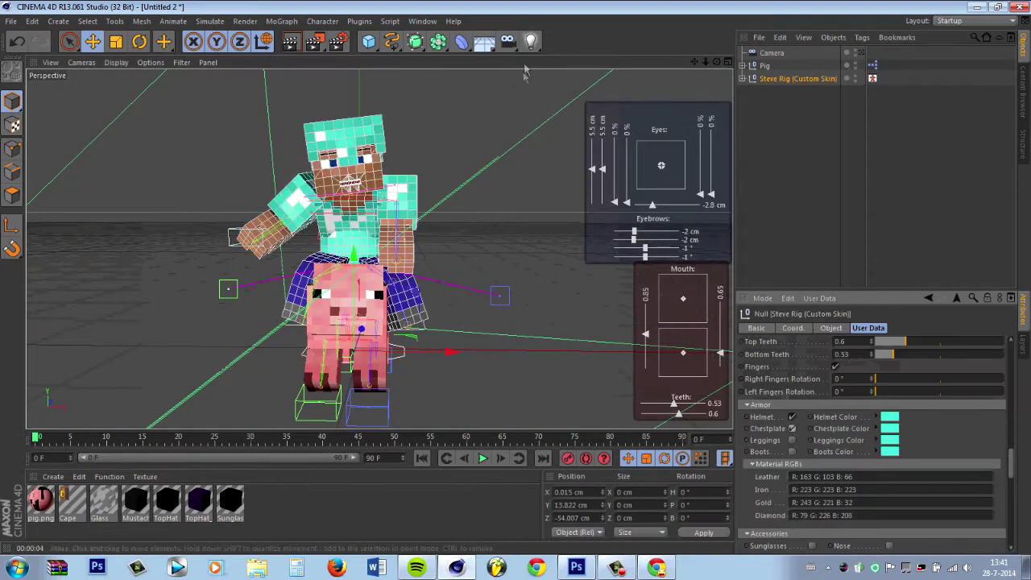
left_click(294, 43)
left_click(791, 428)
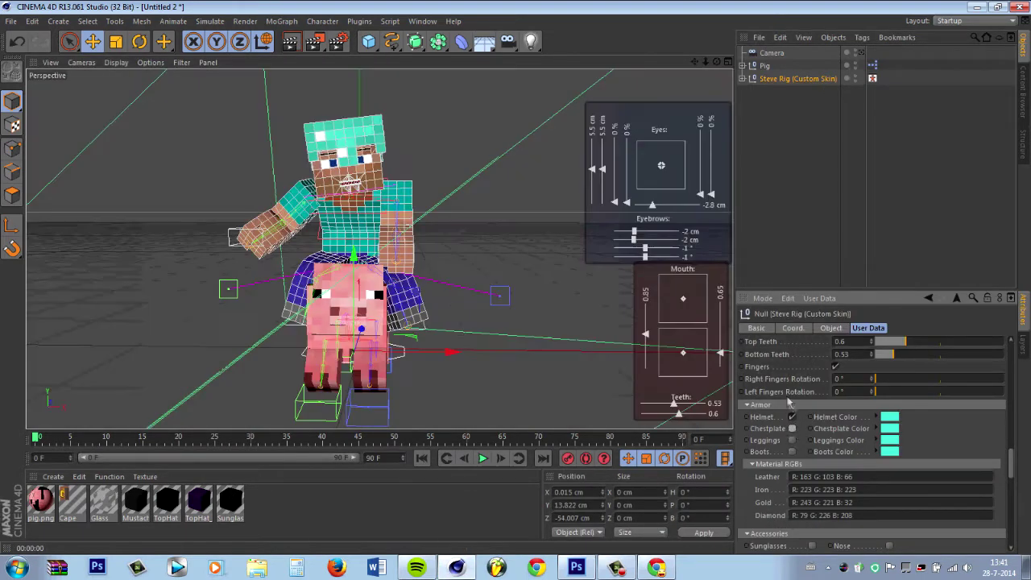
Give Steve a right-hand sword and leggings armor, then render to check.
scroll(805, 456, "down", 5)
left_click(811, 474)
scroll(811, 473, "up", 3)
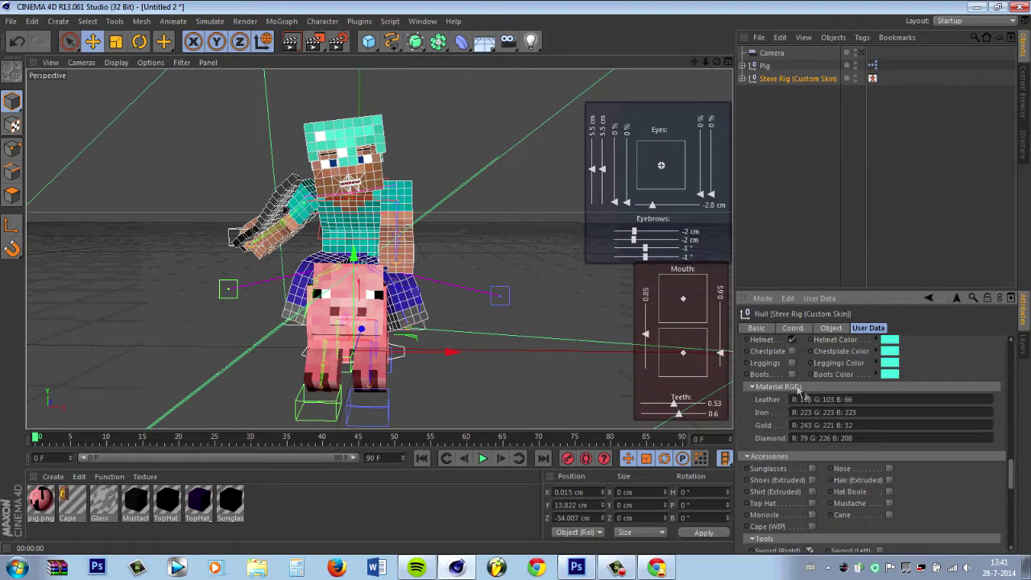
left_click(792, 363)
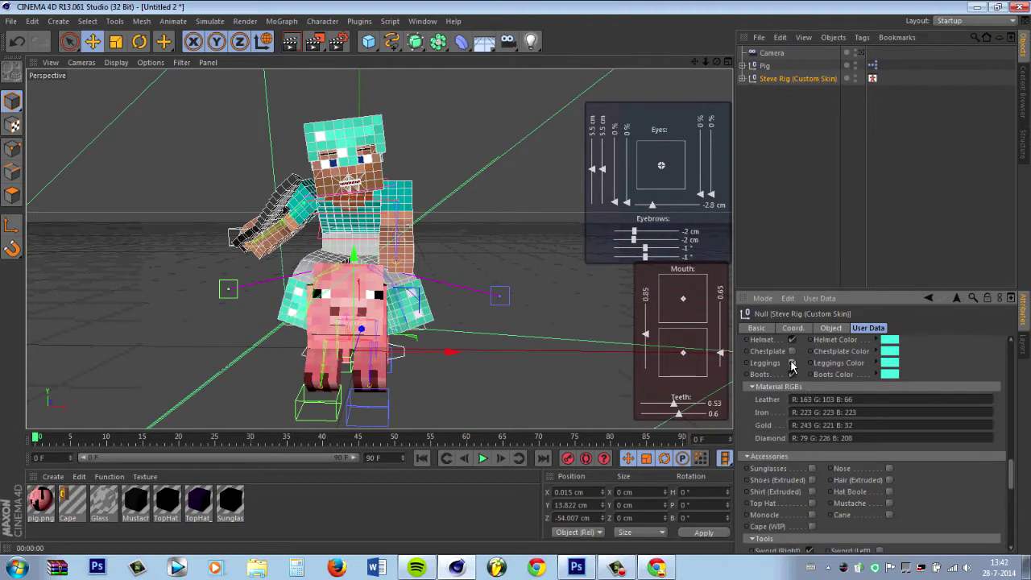
left_click(295, 46)
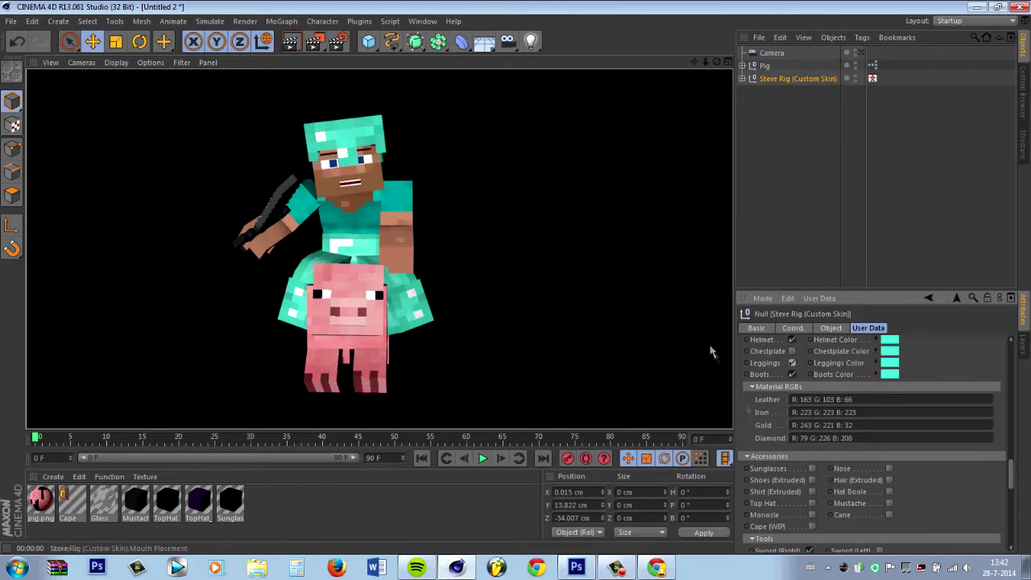
Test the chestplate on and off with renders, leaving it off.
left_click(792, 351)
left_click(291, 43)
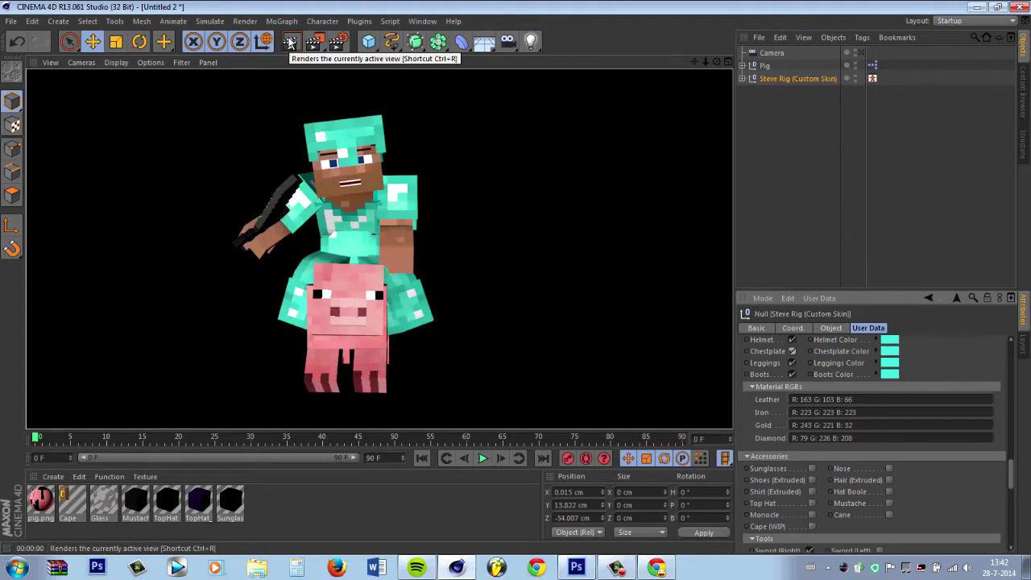
left_click(793, 351)
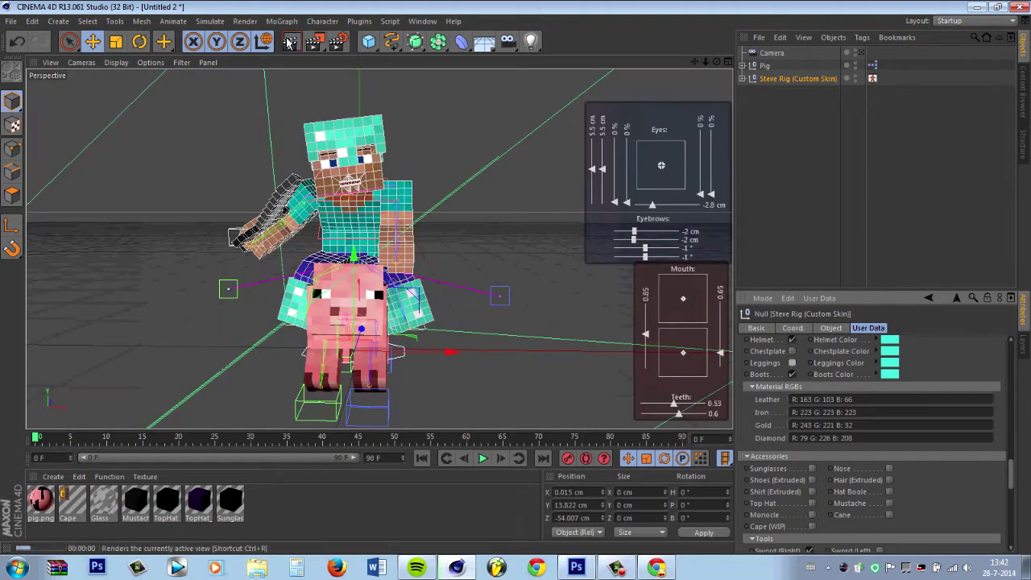
left_click(291, 42)
left_click(764, 65)
left_click(868, 327)
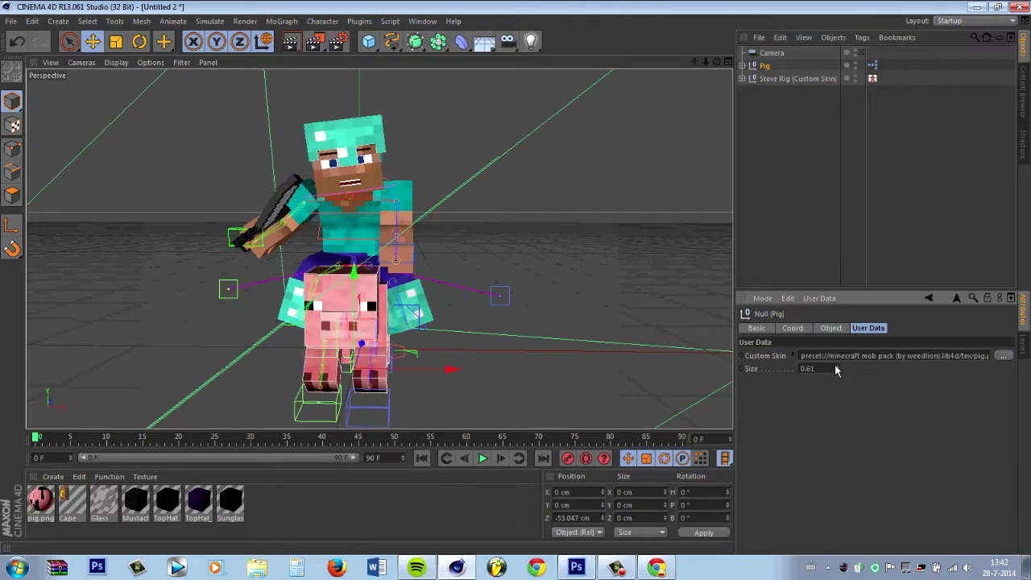
Raise the pig's Size from 0.61 to 0.7 and tilt its head about 3.6°.
left_click_drag(835, 369, 837, 368)
left_click(339, 317)
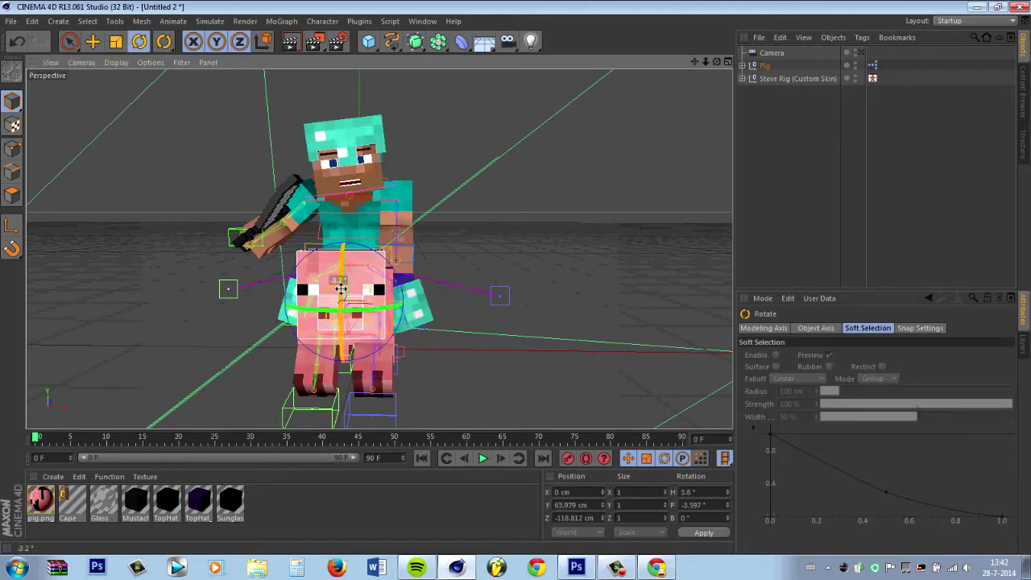
left_click_drag(577, 87, 633, 69)
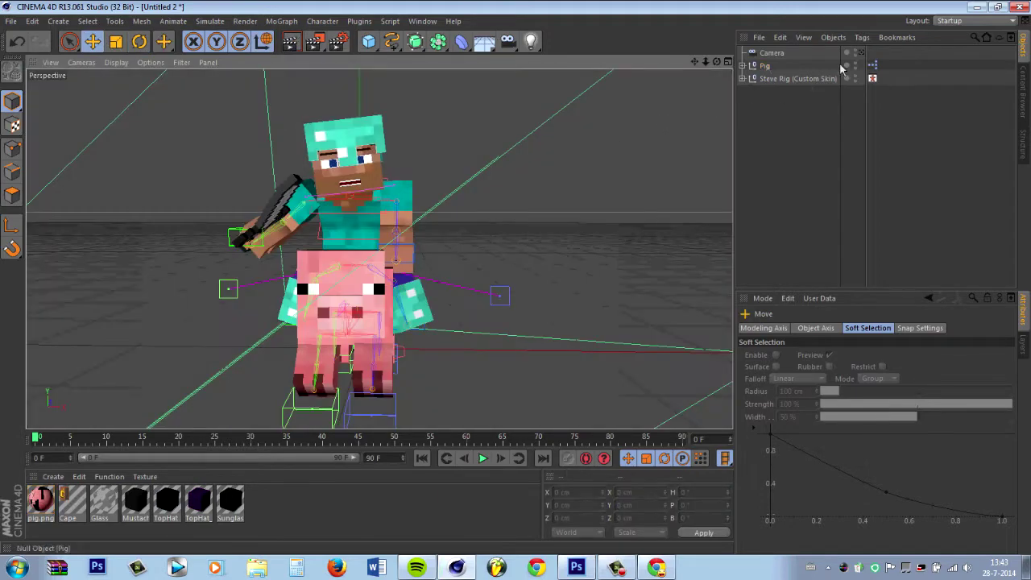
mouse_move(323, 241)
left_mouse_down("alt")
mouse_move(378, 248)
mouse_move(709, 65)
left_mouse_up("alt")
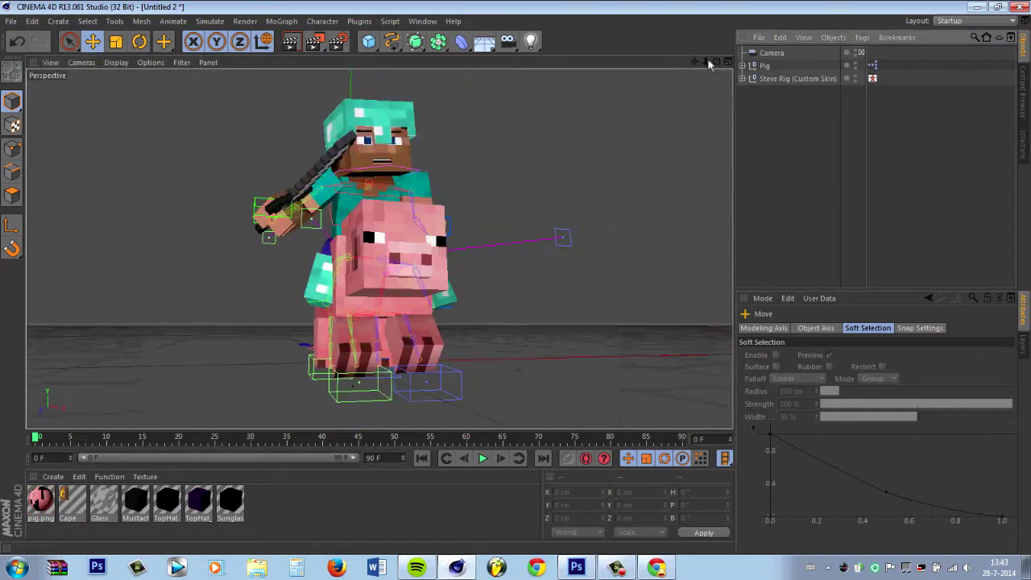
Angle Steve's eyebrows to -19° and open his mouth wide in a yell, then render a preview.
left_click(774, 79)
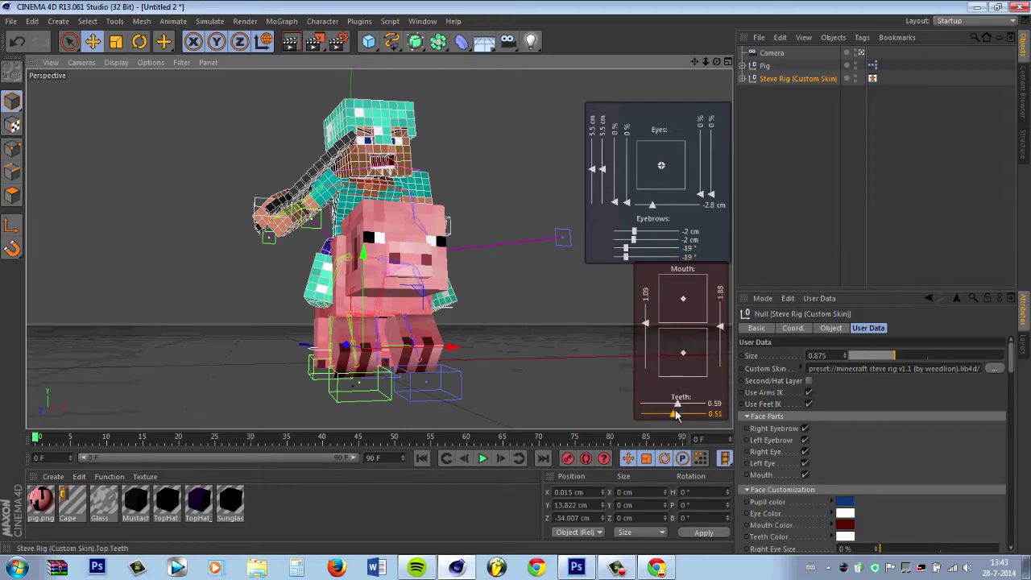
left_click(292, 42)
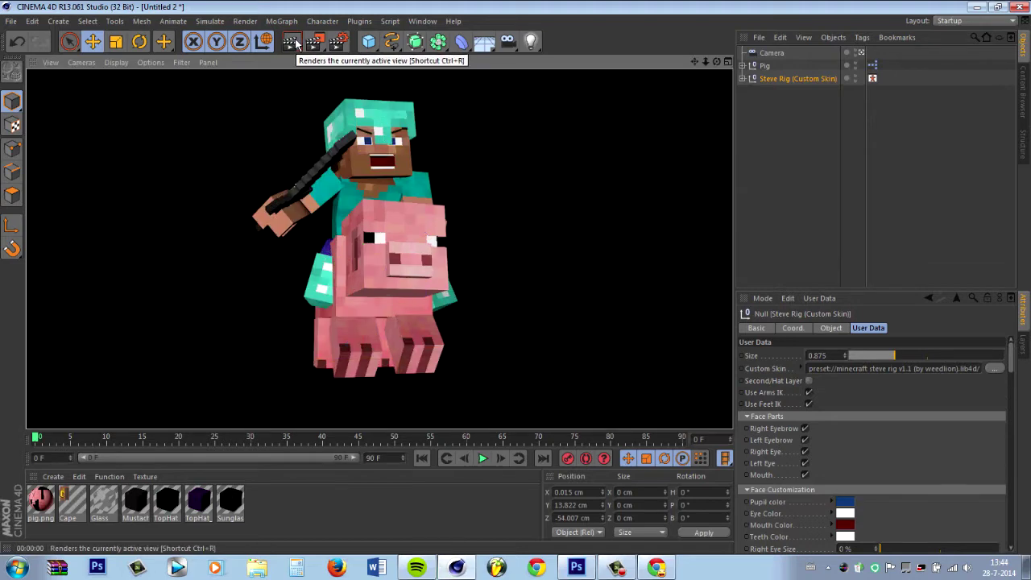
Shift Steve's pupils to the right and render a preview.
left_click(479, 105)
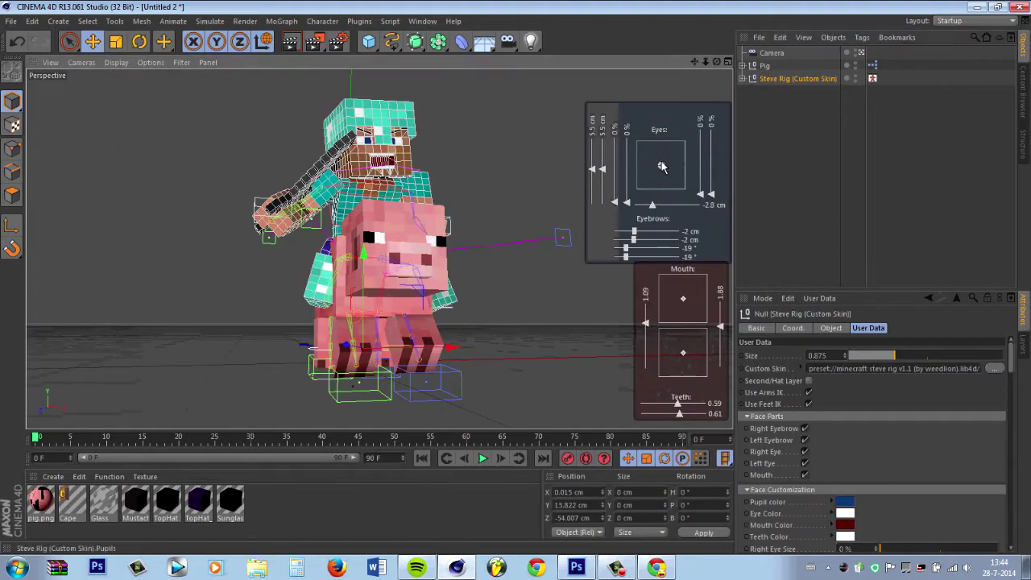
left_click_drag(661, 166, 666, 168)
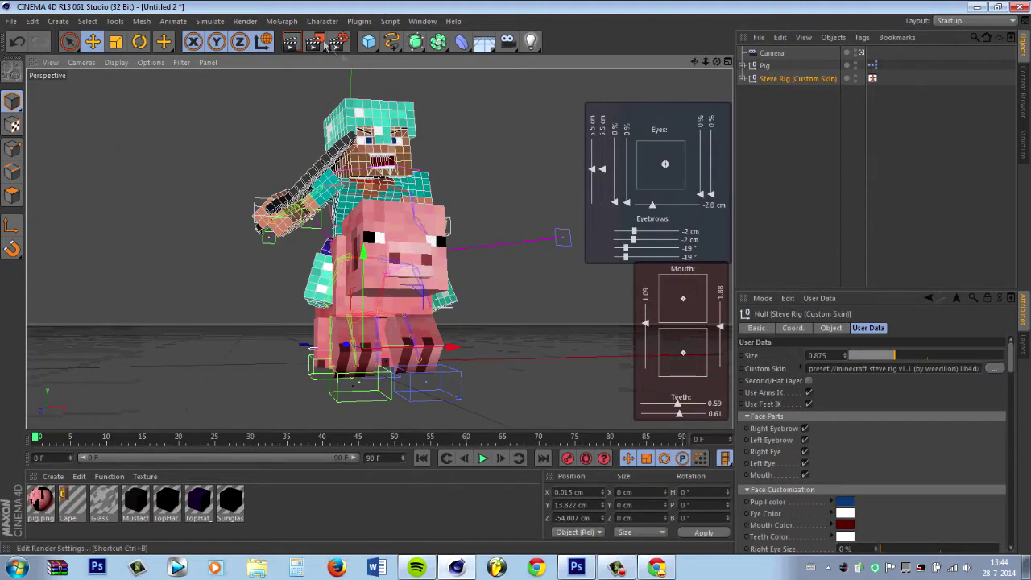
left_click(292, 43)
Swing the pig's back leg into a new position.
left_click(472, 172)
left_click_drag(472, 172, 579, 271, "alt")
left_click(402, 378)
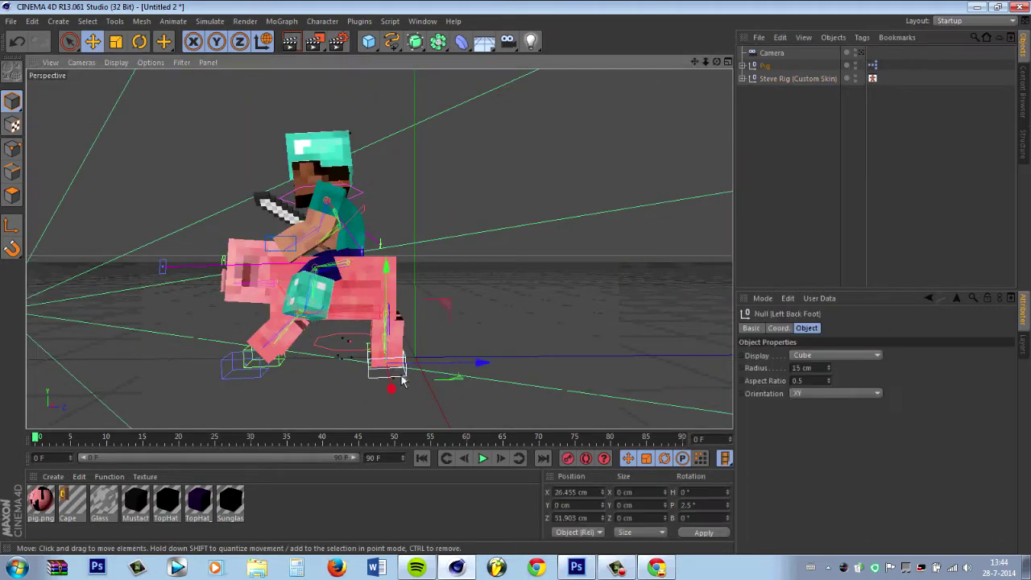
left_click_drag(401, 379, 480, 355)
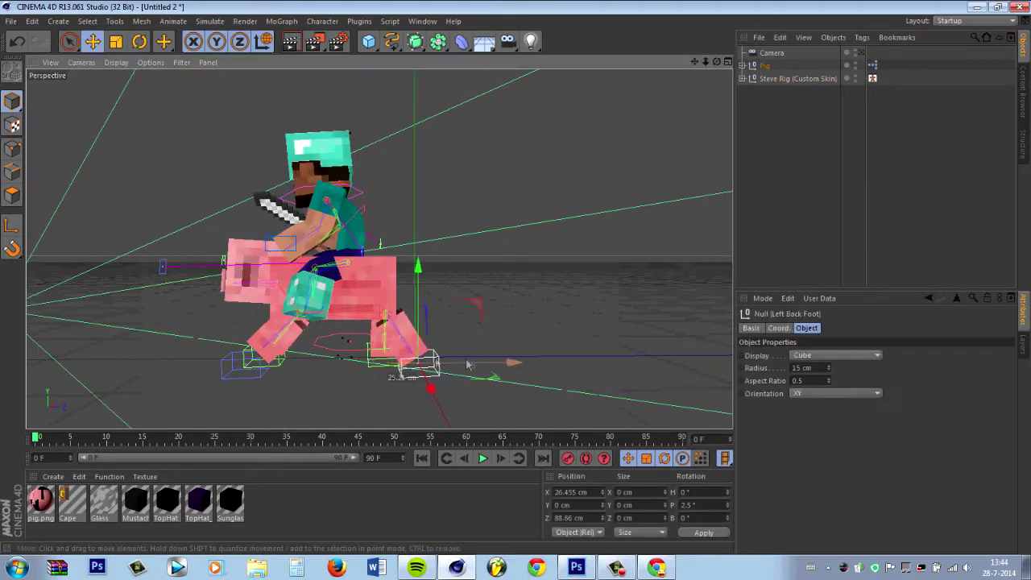
Lower Steve's left arm to -90° pitch, checking the pose through the scene camera.
left_click(860, 53)
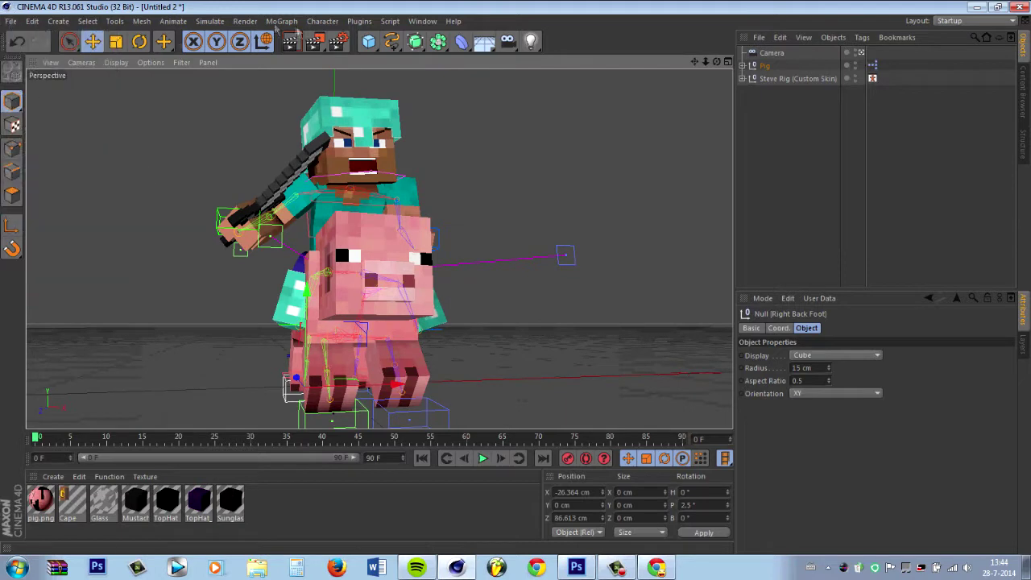
left_click(417, 236)
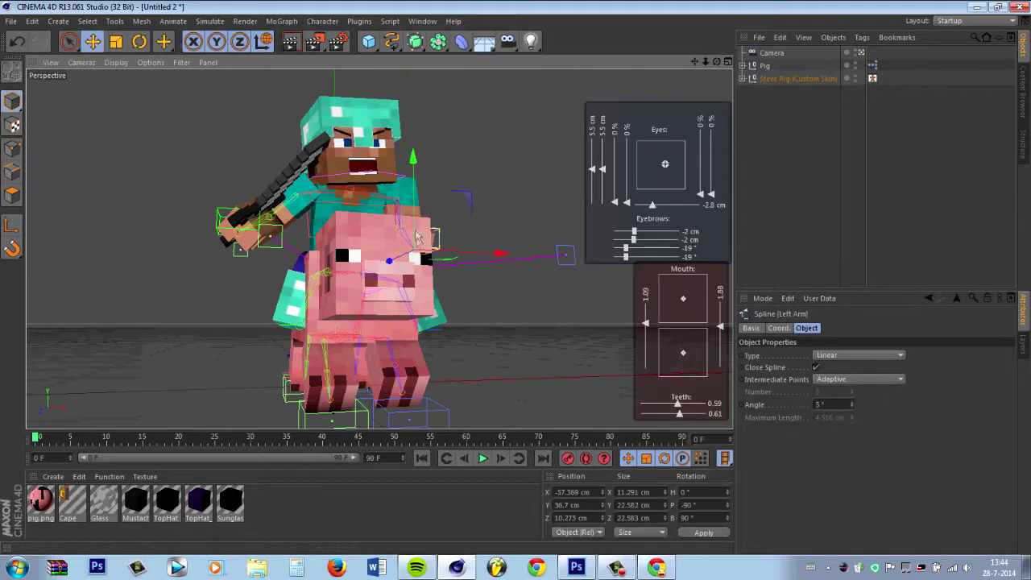
left_click_drag(391, 277, 425, 164)
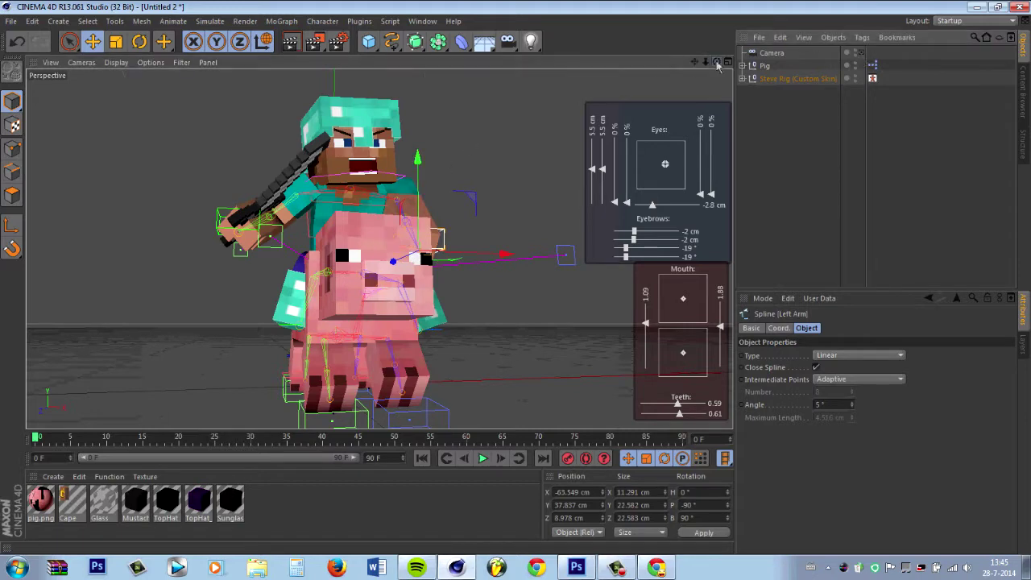
left_click(860, 52)
left_click_drag(372, 326, 371, 348)
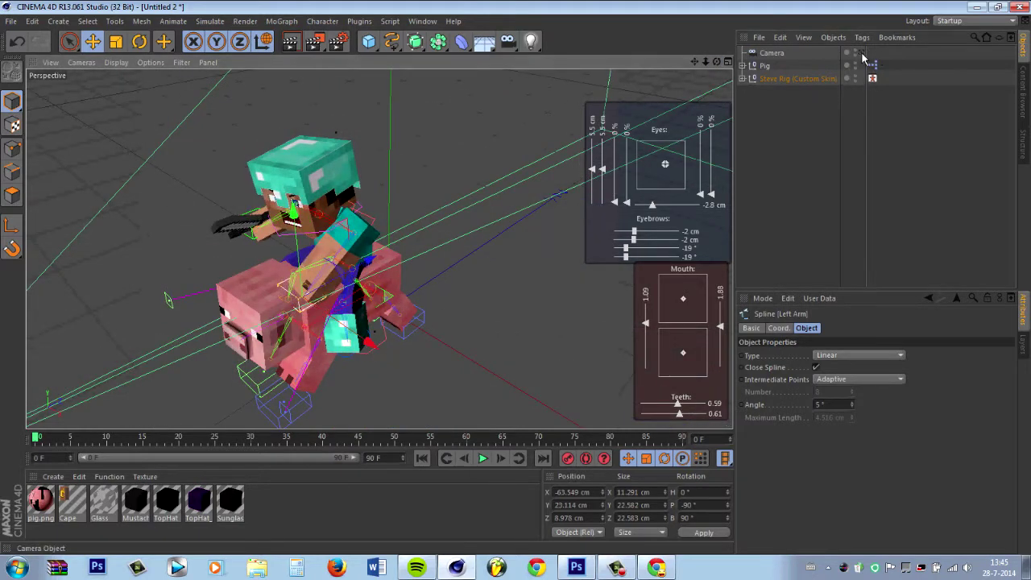
left_click(859, 53)
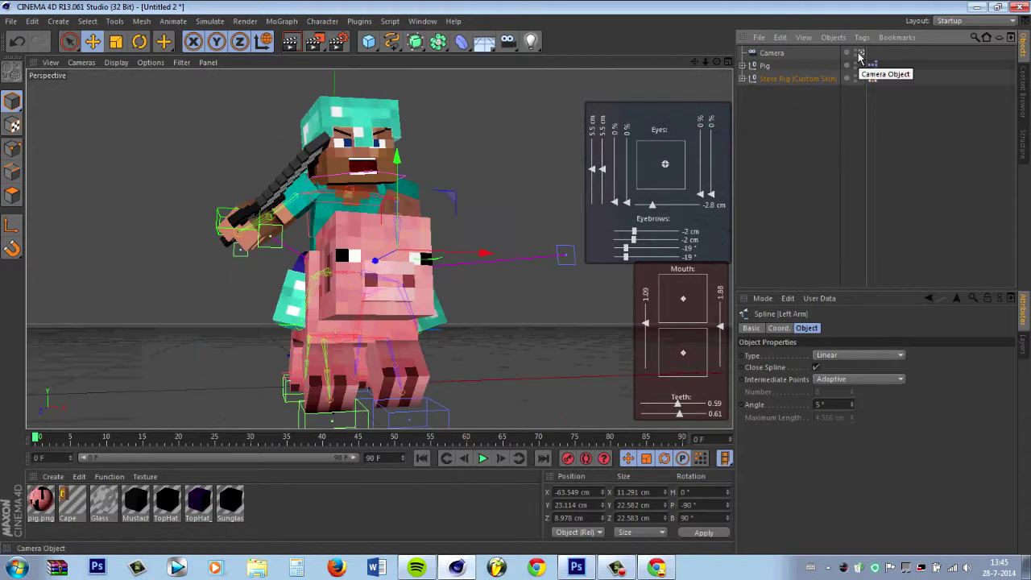
left_click(345, 45)
Set the render output format to PNG in the Save settings.
left_click(108, 65)
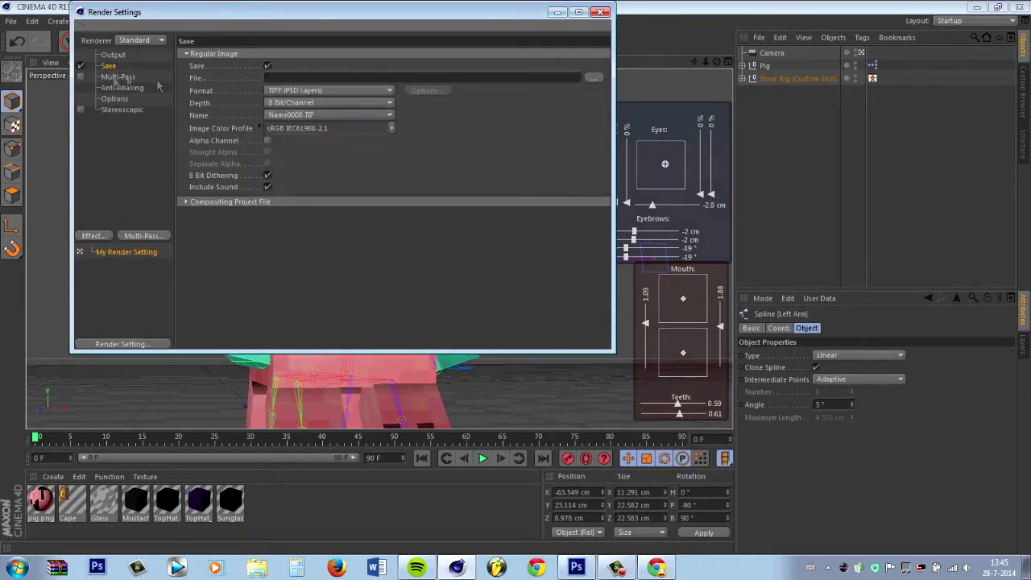
left_click(326, 90)
left_click(322, 232)
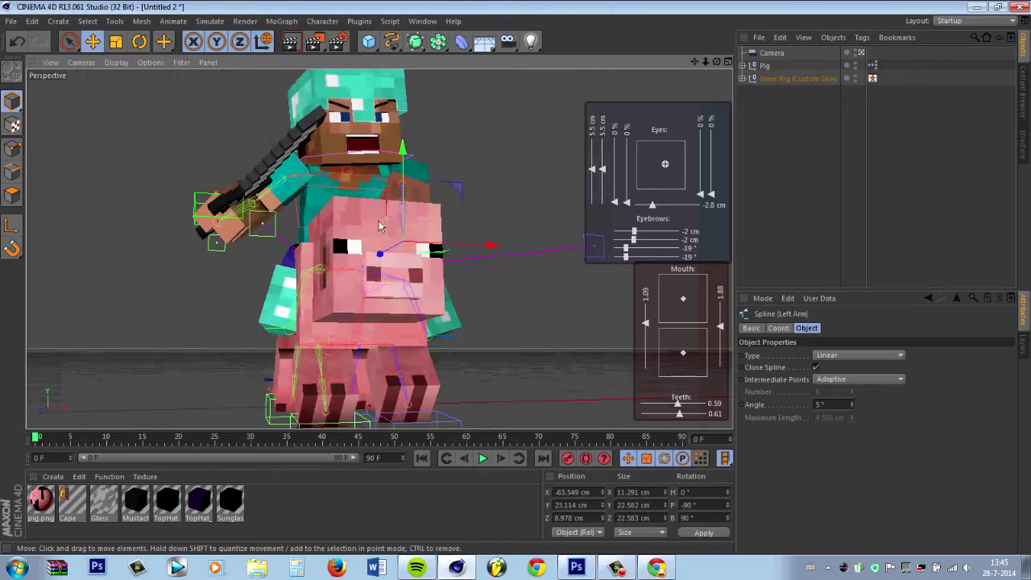
Render to the Picture Viewer and save the 1920x1080 image as Template.
left_click(316, 42)
left_click(27, 26)
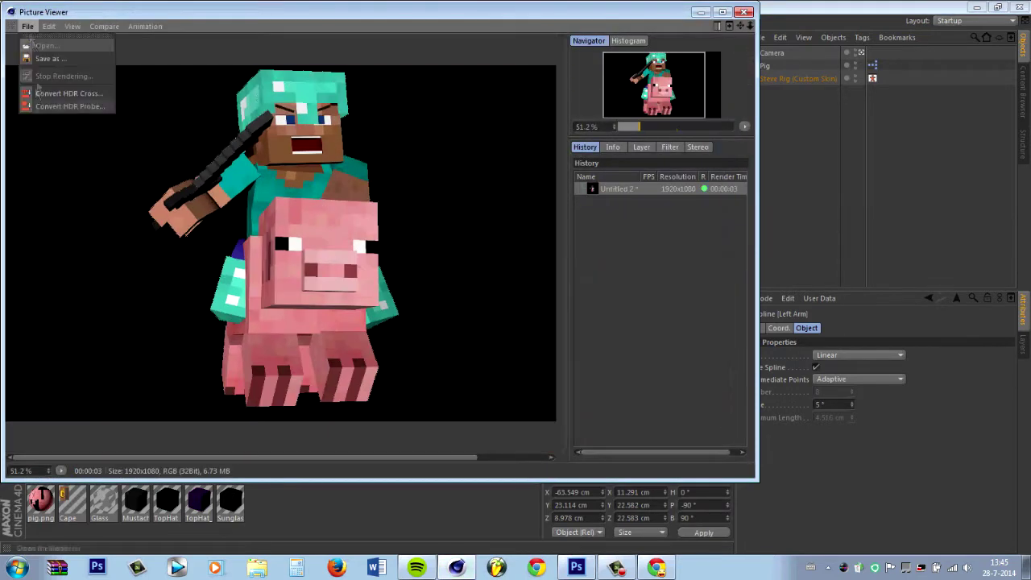
left_click(49, 58)
left_click(71, 248)
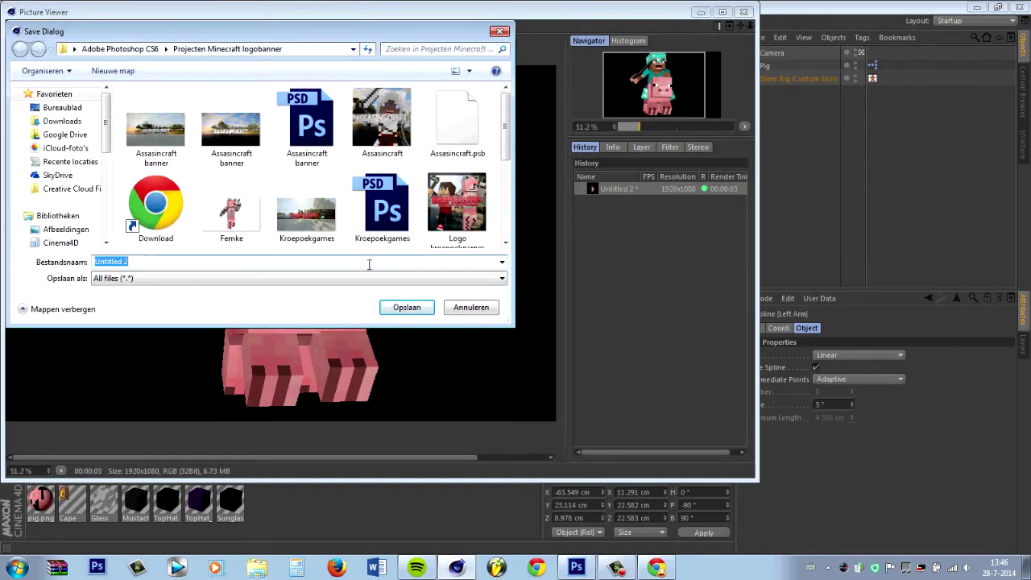
type("Template")
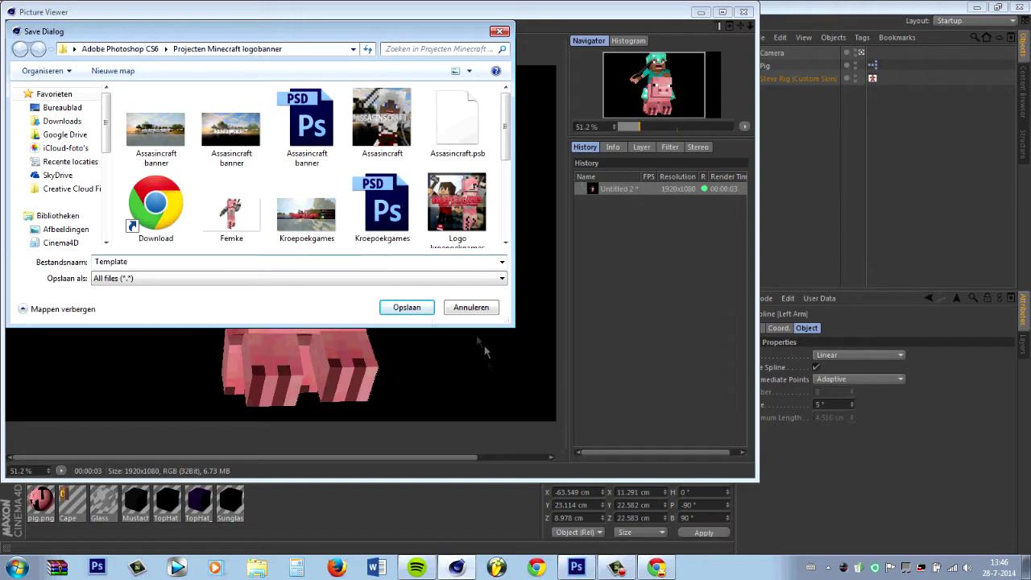
left_click(407, 307)
left_click(743, 12)
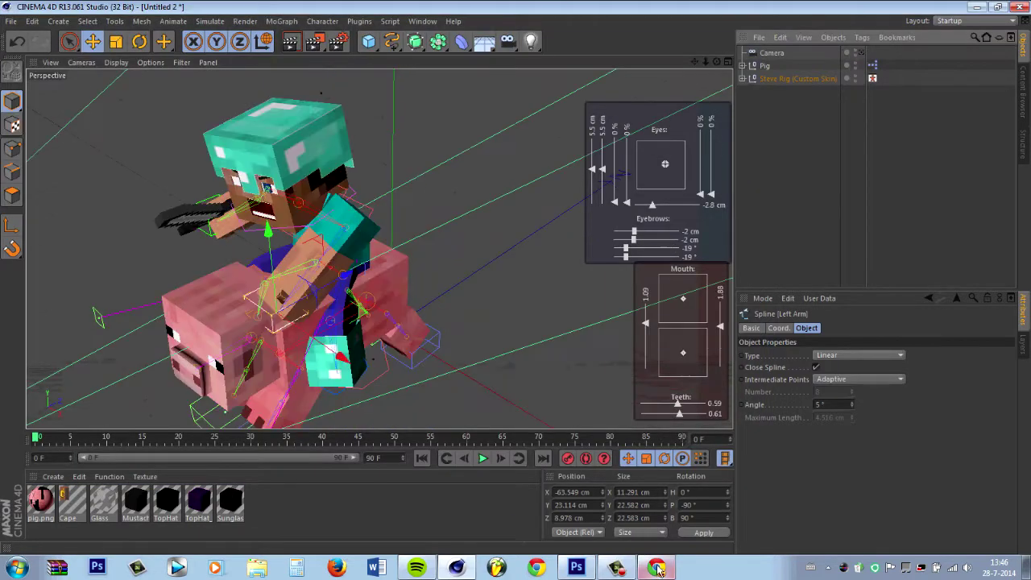
Place the Template render from the Projecten Minecraft logobanner folder into the banner.
left_click(576, 567)
left_click(35, 9)
left_click(45, 215)
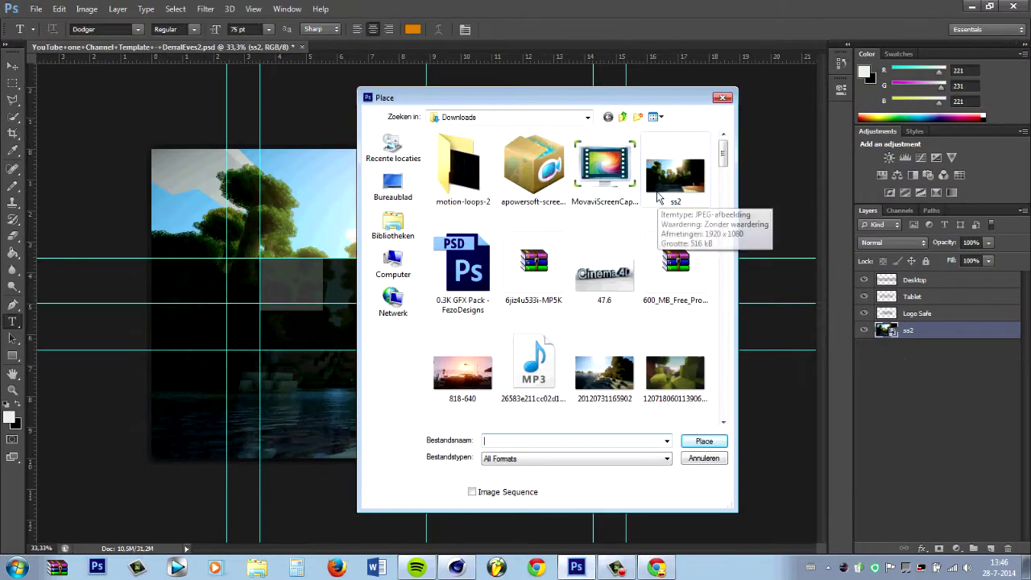
left_click(393, 187)
double_click(427, 181)
double_click(427, 186)
scroll(457, 314, "down", 3)
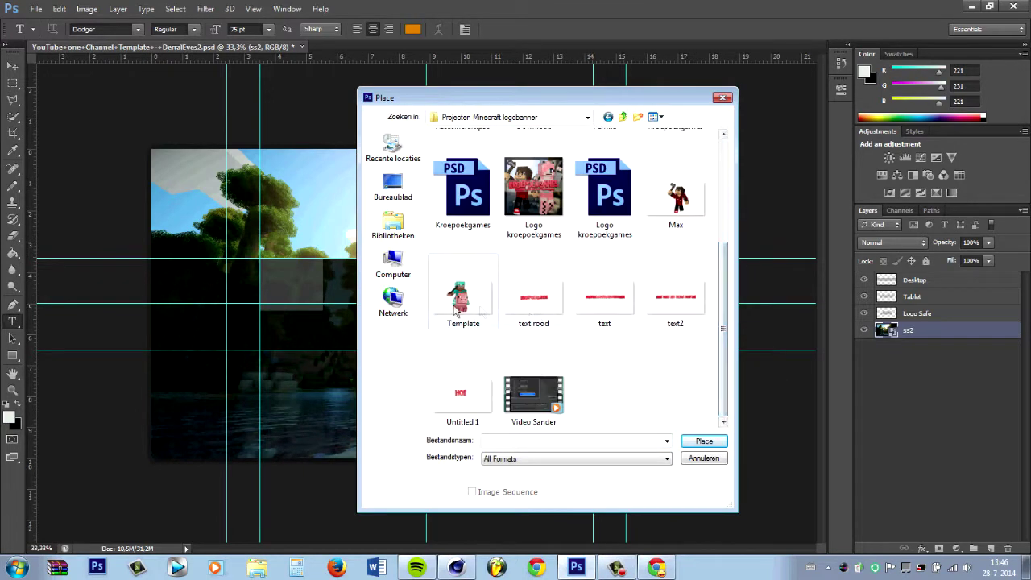
double_click(457, 313)
Shrink the render onto the middle guide, then hide the Desktop, Tablet and Logo Safe overlays.
left_click_drag(702, 150, 418, 309, "shift")
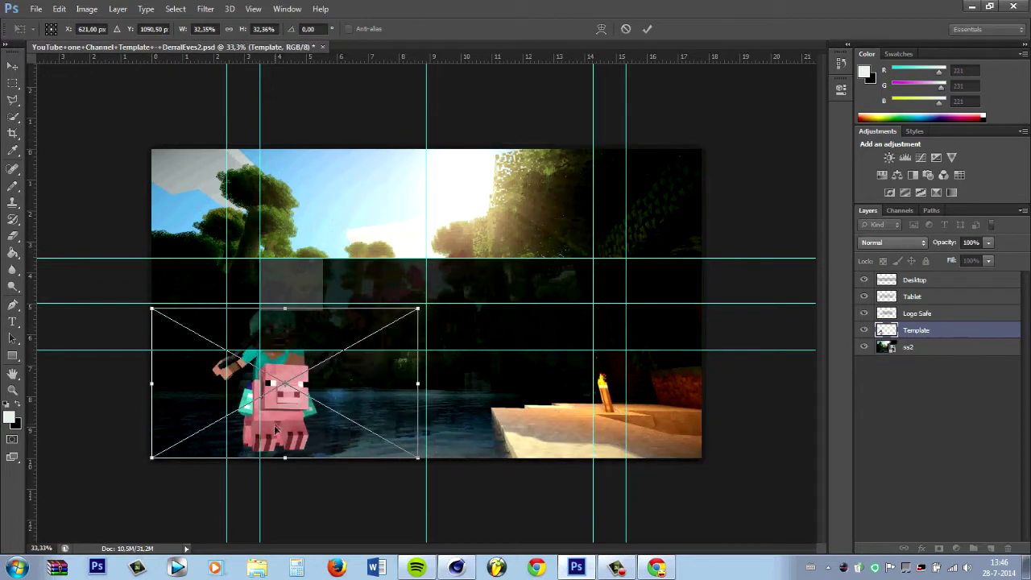
left_click_drag(274, 431, 435, 324)
mouse_move(579, 203)
left_mouse_down("shift")
mouse_move(481, 279)
mouse_move(575, 202)
mouse_move(483, 259)
left_mouse_up("shift")
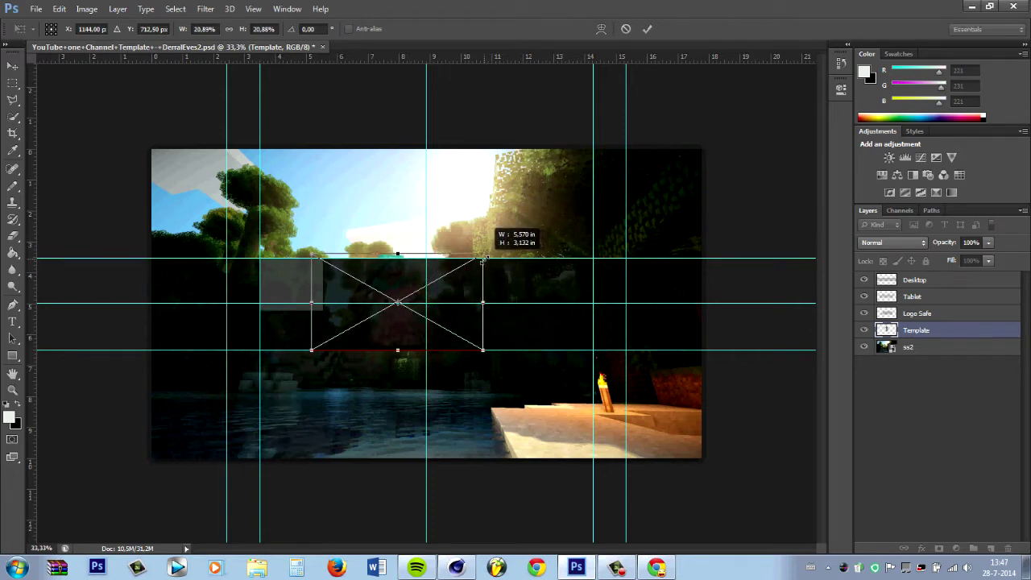
mouse_move(455, 297)
left_mouse_down()
mouse_move(483, 299)
mouse_move(463, 278)
left_mouse_up()
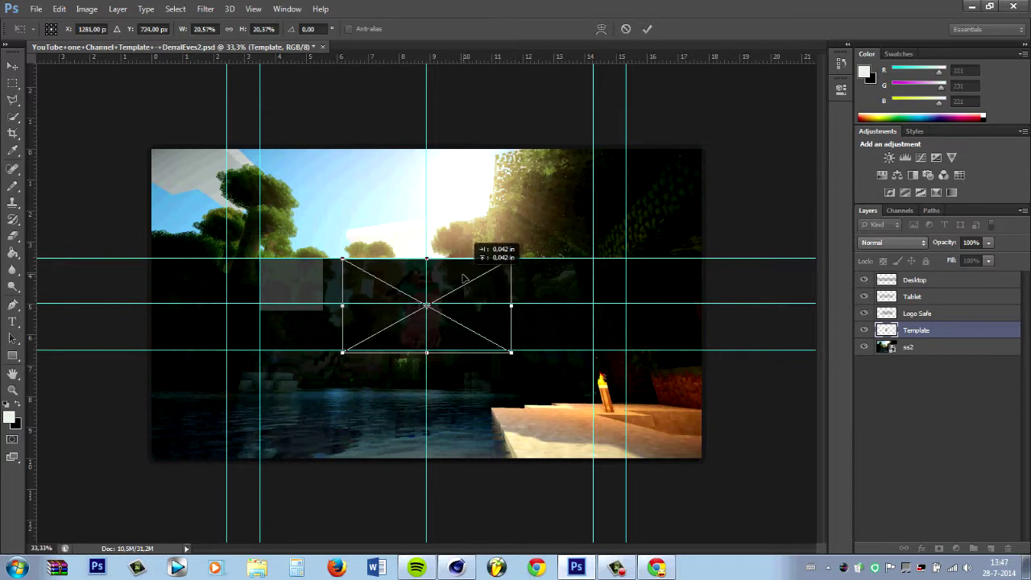
key("Return")
left_click_drag(863, 313, 863, 280)
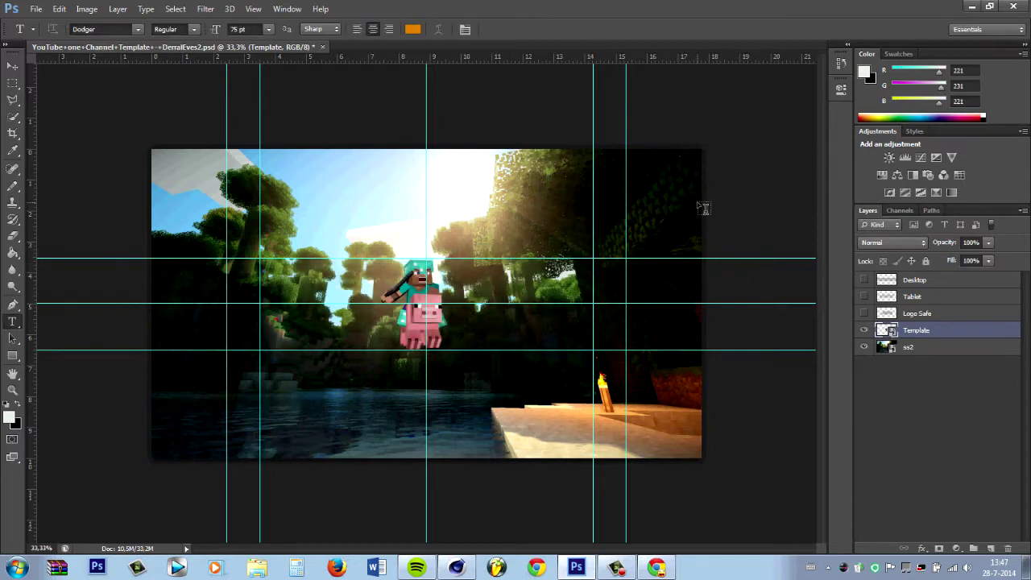
Add a Gradient Overlay with raised opacity to the Template layer.
right_click(934, 330)
left_click(805, 57)
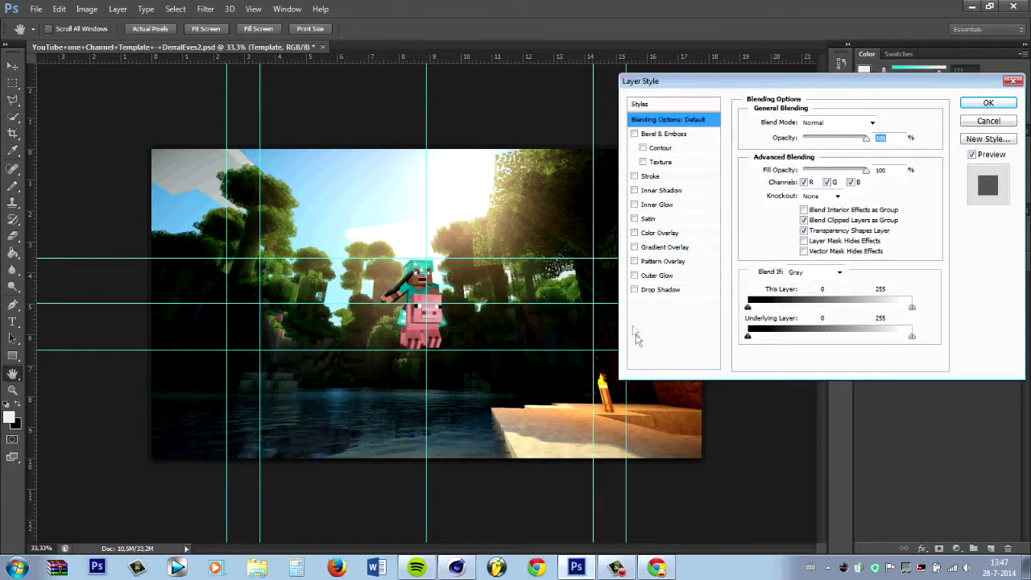
left_click(648, 248)
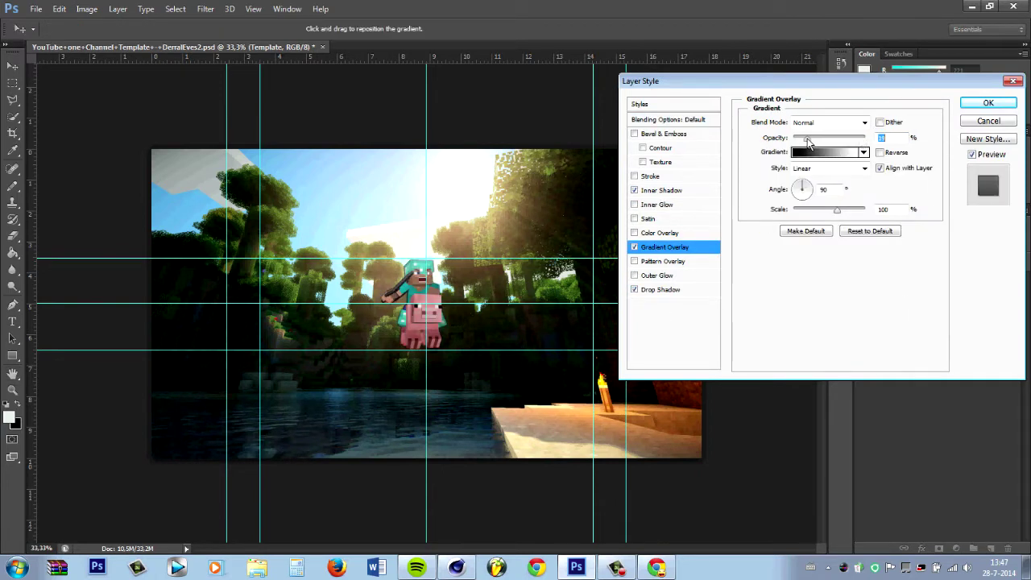
left_click_drag(808, 139, 861, 138)
left_click(975, 102)
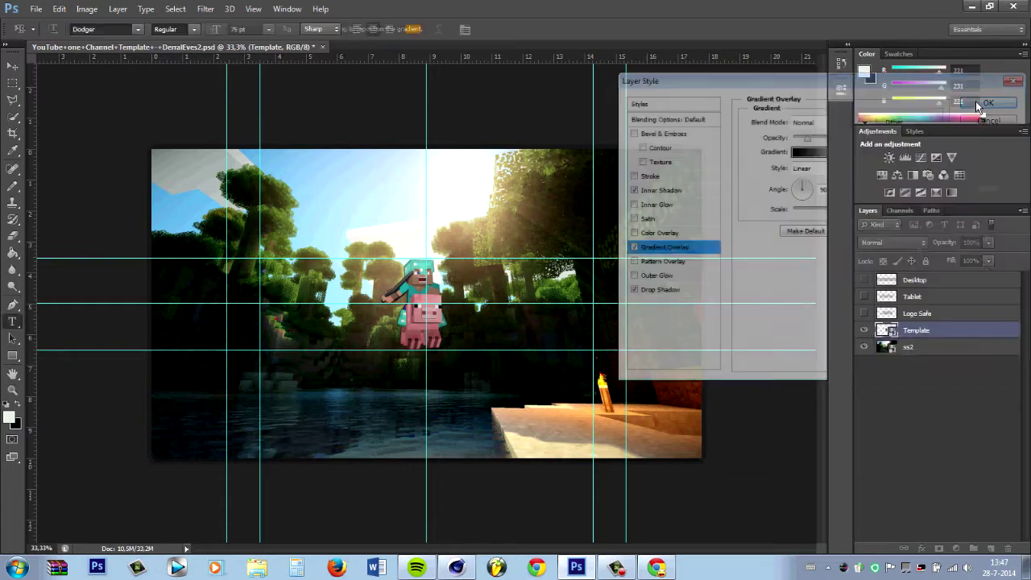
Copy the Template layer's style onto ss2, then clear the style from ss2.
right_click(922, 331)
left_click(802, 303)
right_click(922, 395)
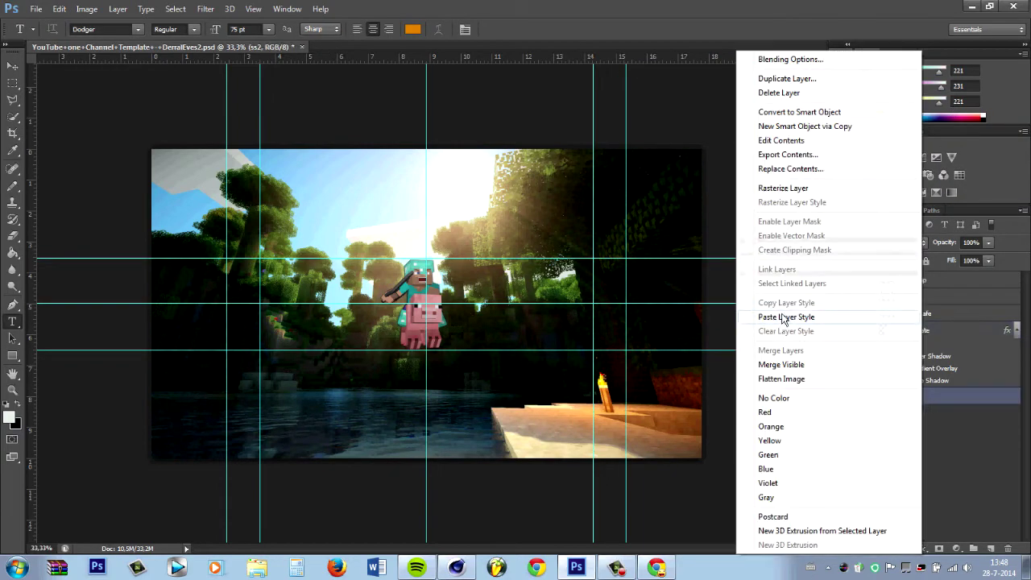
left_click(805, 317)
right_click(917, 394)
left_click(781, 331)
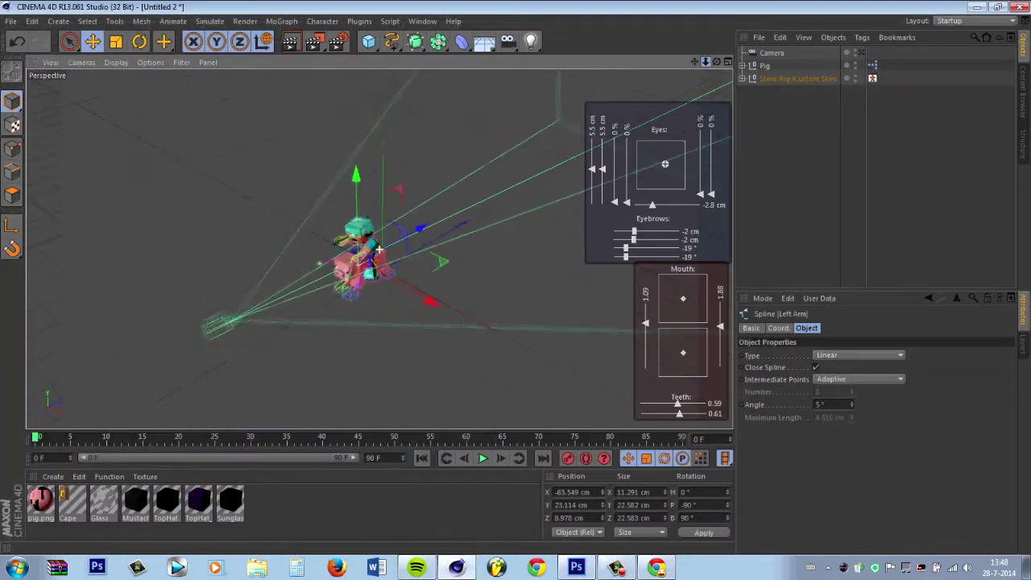
Add a MoText object reading 'Your Text' with a depth of 75.
left_click_drag(691, 69, 707, 6)
left_click(298, 170)
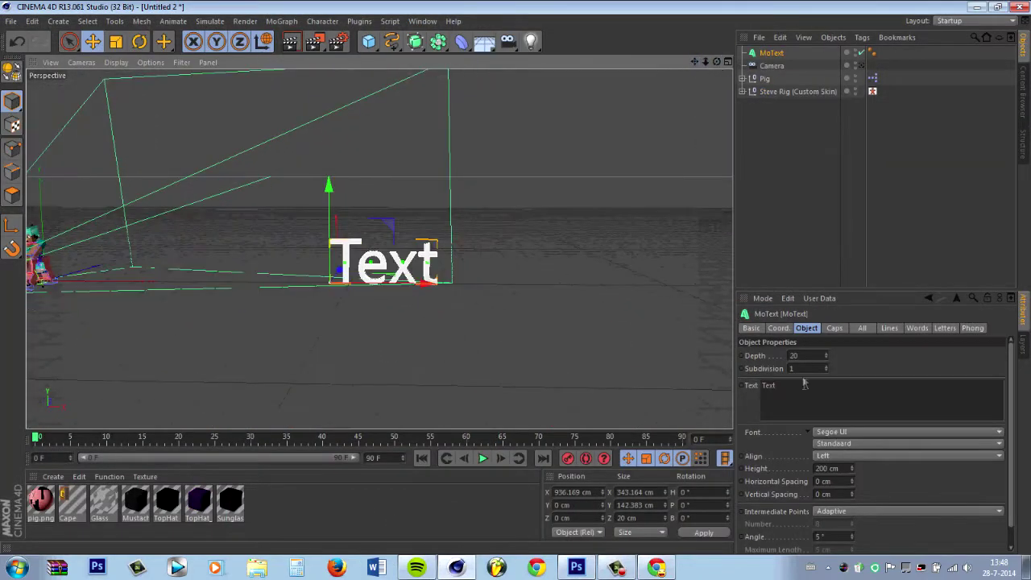
double_click(768, 385)
type("Your Text")
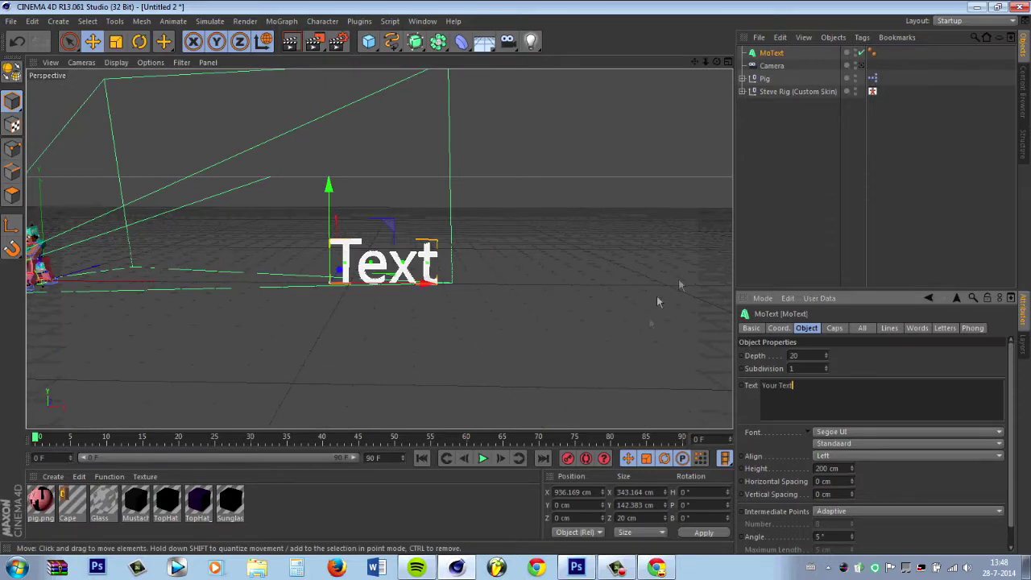
double_click(805, 355)
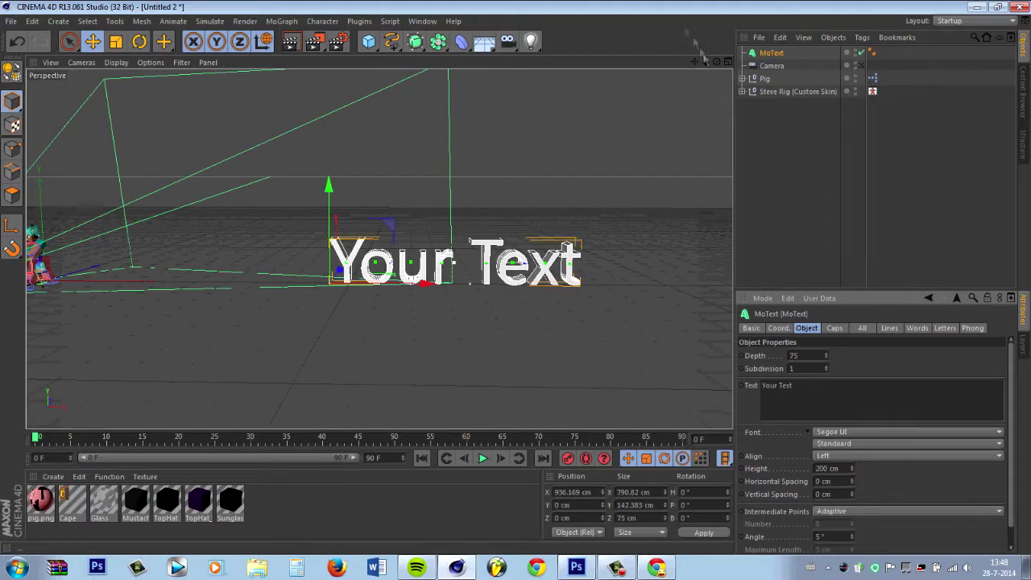
type("75")
key("Return")
Switch the text to the MineCrafter 3 font and increase its depth to 125.
left_click_drag(715, 62, 778, 242)
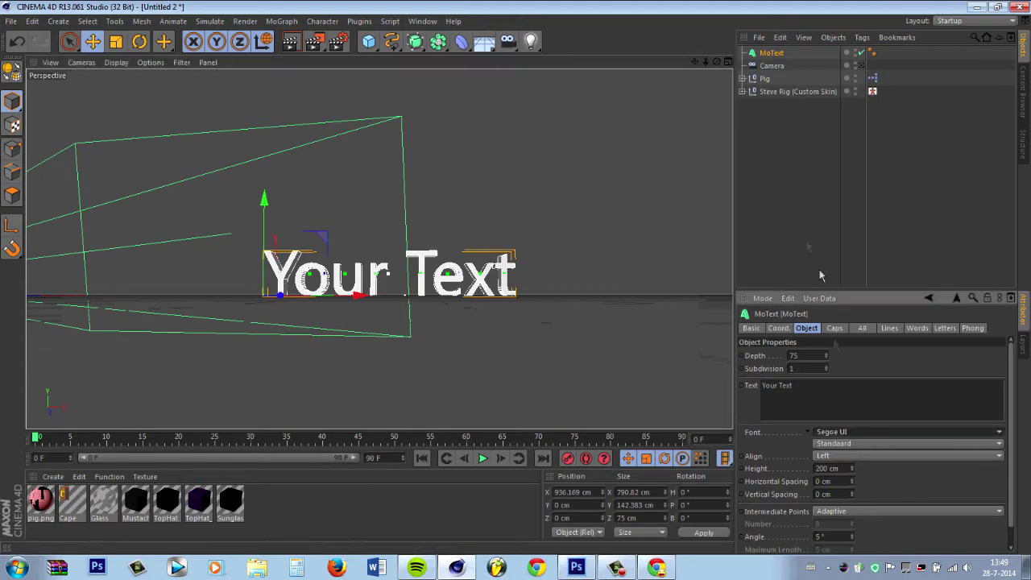
left_click(908, 432)
scroll(832, 214, "up", 5)
scroll(882, 153, "up", 5)
left_click(882, 155)
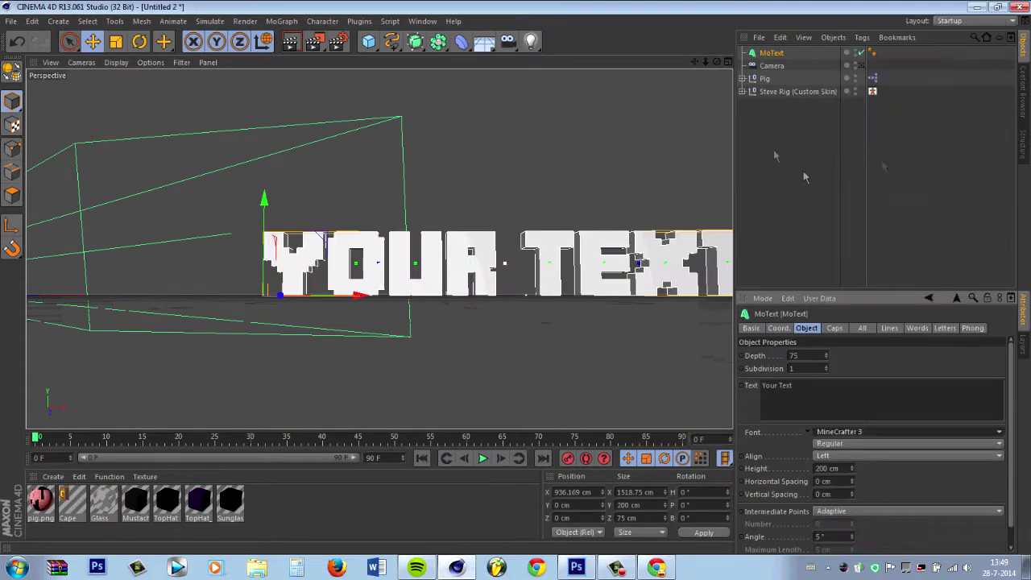
double_click(795, 355)
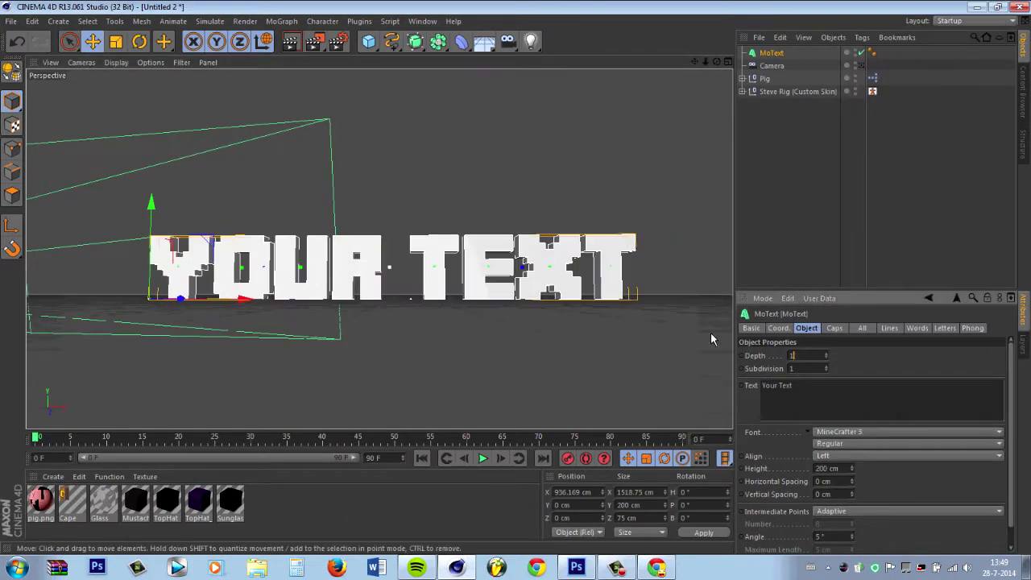
type("125")
key("Return")
left_click(530, 41)
Add a light and a second camera, then move the light in front of the YOUR TEXT letters.
left_click(575, 64)
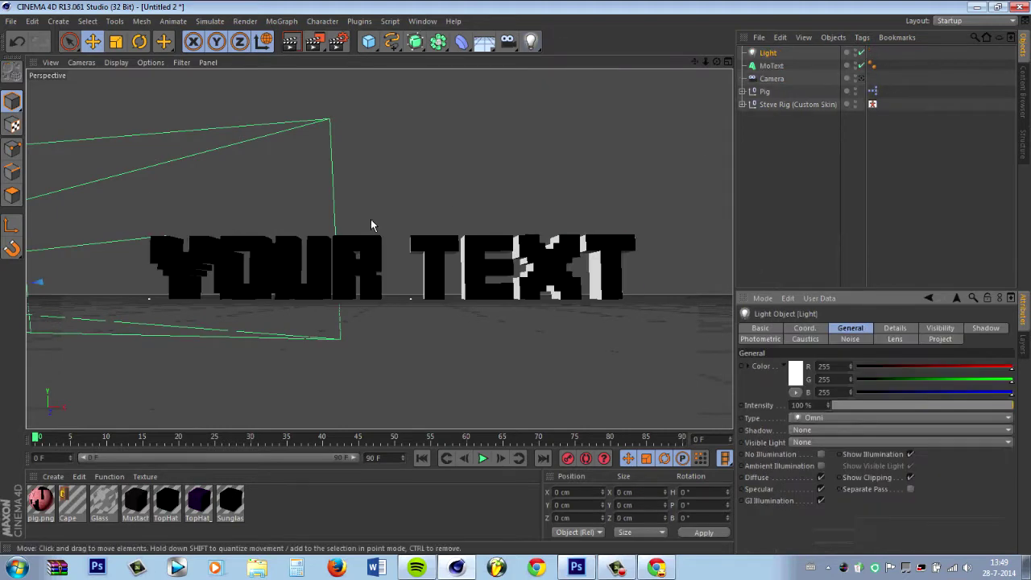
left_click(510, 44)
mouse_move(379, 242)
left_mouse_down("alt")
mouse_move(324, 191)
mouse_move(484, 348)
mouse_move(414, 306)
mouse_move(520, 262)
left_mouse_up("alt")
left_click_drag(449, 295, 400, 306)
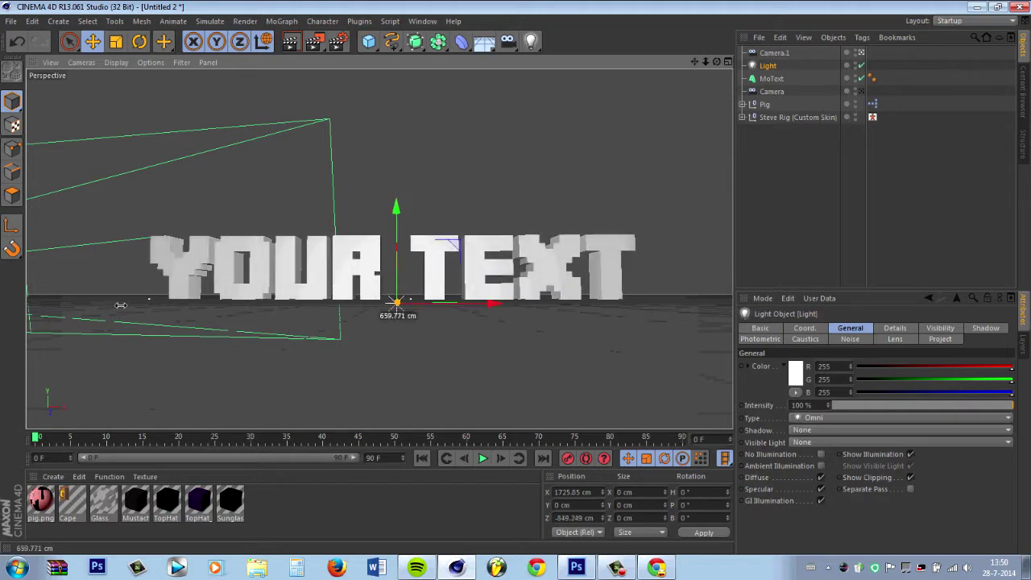
left_click_drag(395, 298, 97, 258)
Create a new material with Reflection at 9%, Environment at 11% and Specular Color enabled.
double_click(278, 503)
double_click(40, 501)
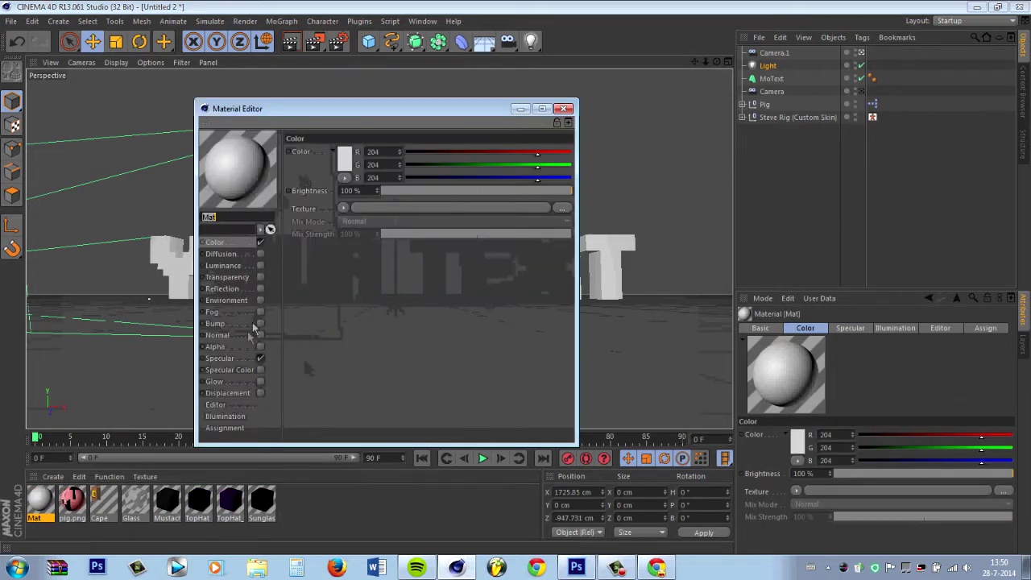
left_click(260, 289)
left_click_drag(419, 190, 396, 190)
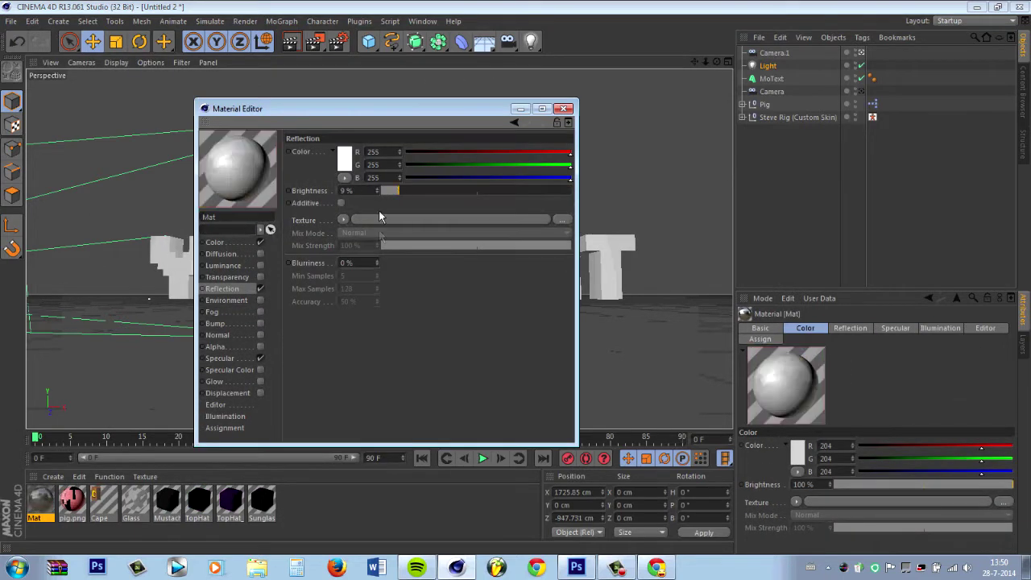
left_click(260, 300)
left_click_drag(483, 190, 401, 190)
left_click(216, 346)
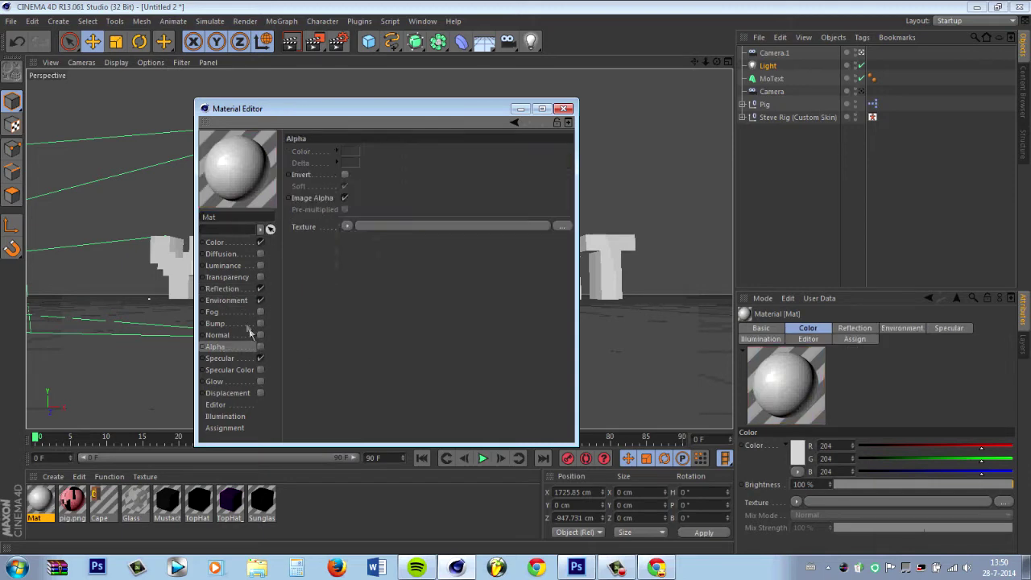
left_click(211, 312)
left_click(219, 358)
left_click(260, 370)
left_click(345, 165)
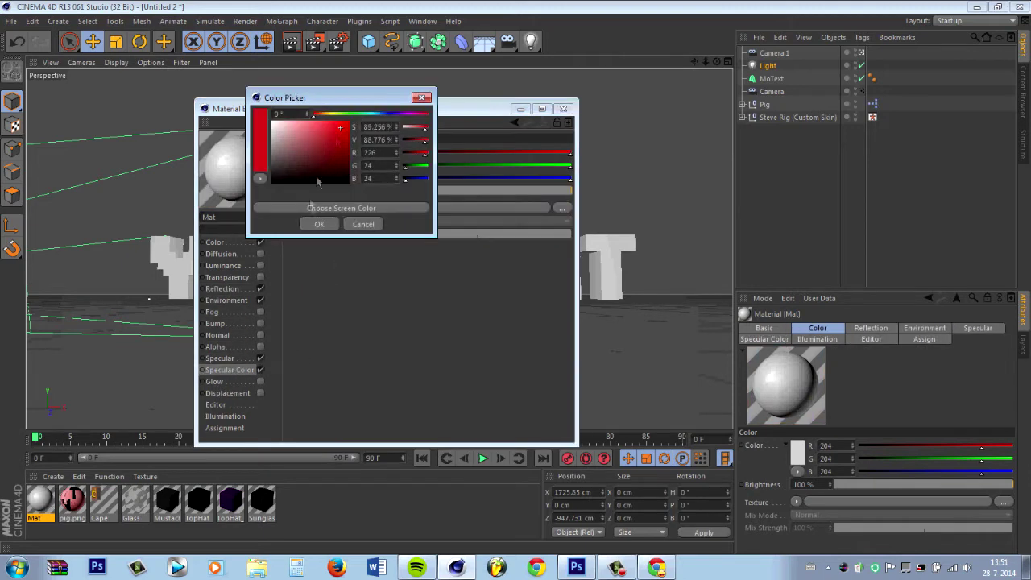
Set the material's colour to cyan and apply it to the YOUR TEXT letters.
left_click(214, 241)
left_click(344, 161)
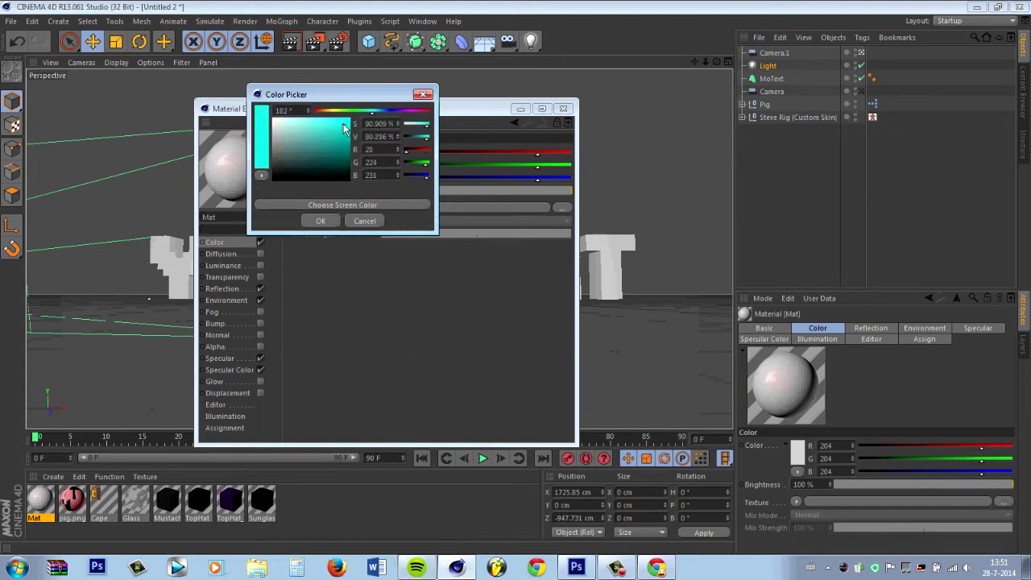
left_click(320, 221)
left_click(563, 108)
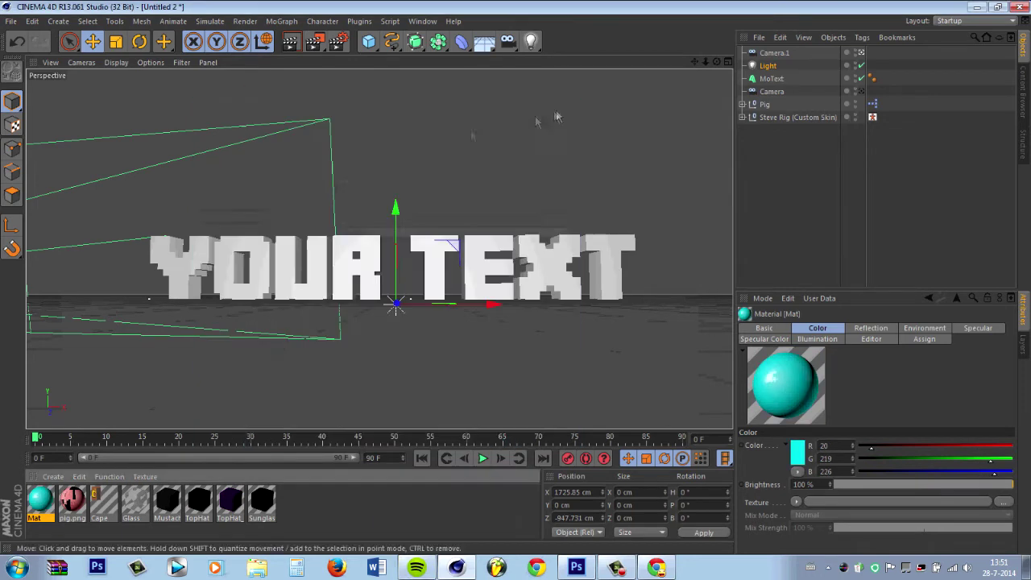
left_click_drag(180, 283, 182, 282)
left_click(291, 42)
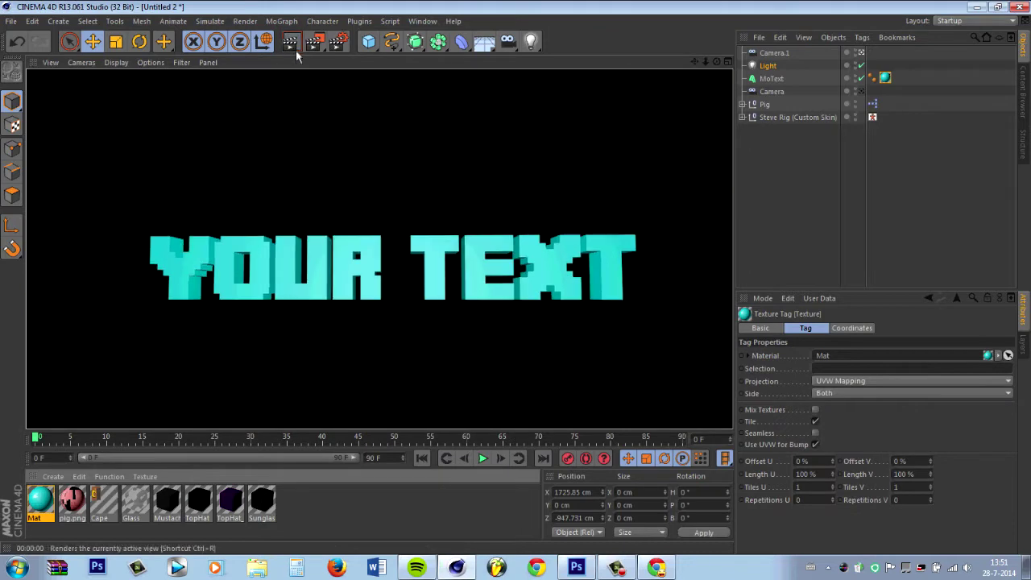
Give the YOUR TEXT start cap 3 rounding steps.
left_click(395, 194)
left_click(771, 78)
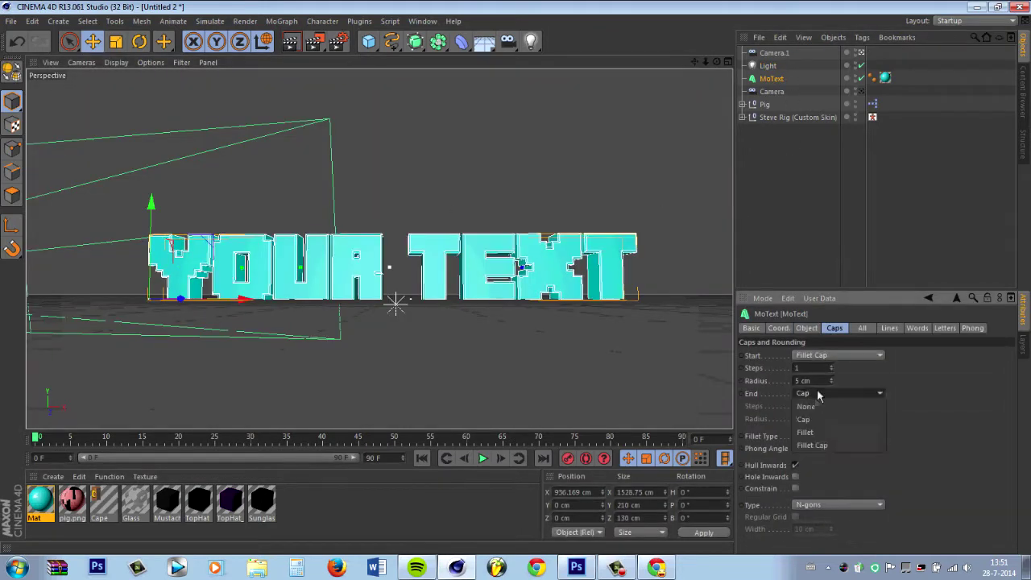
left_click(806, 327)
left_click(834, 328)
type("3")
key("Return")
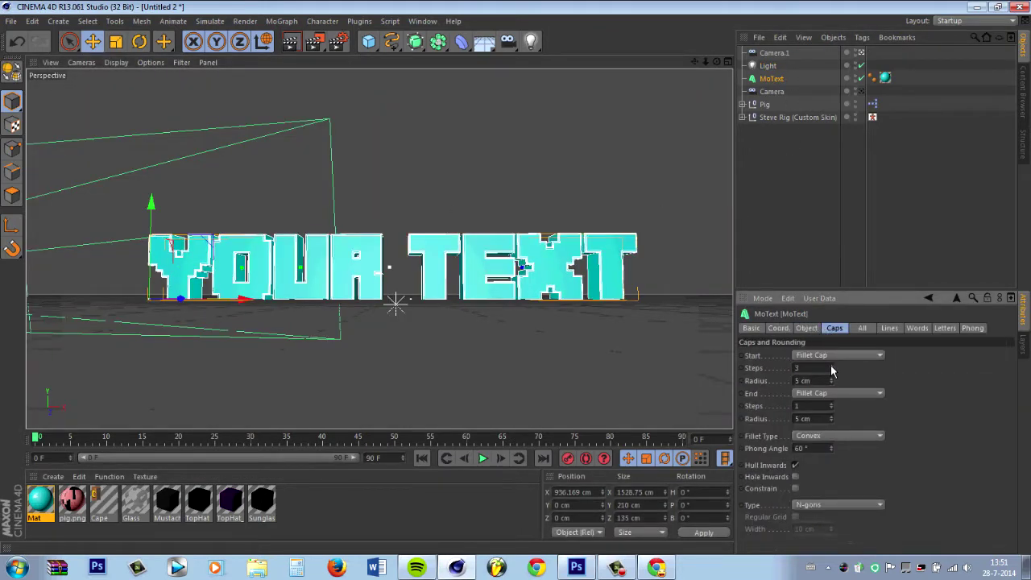
Tune the cap radius with test renders until it settles at 15 cm.
left_click(296, 42)
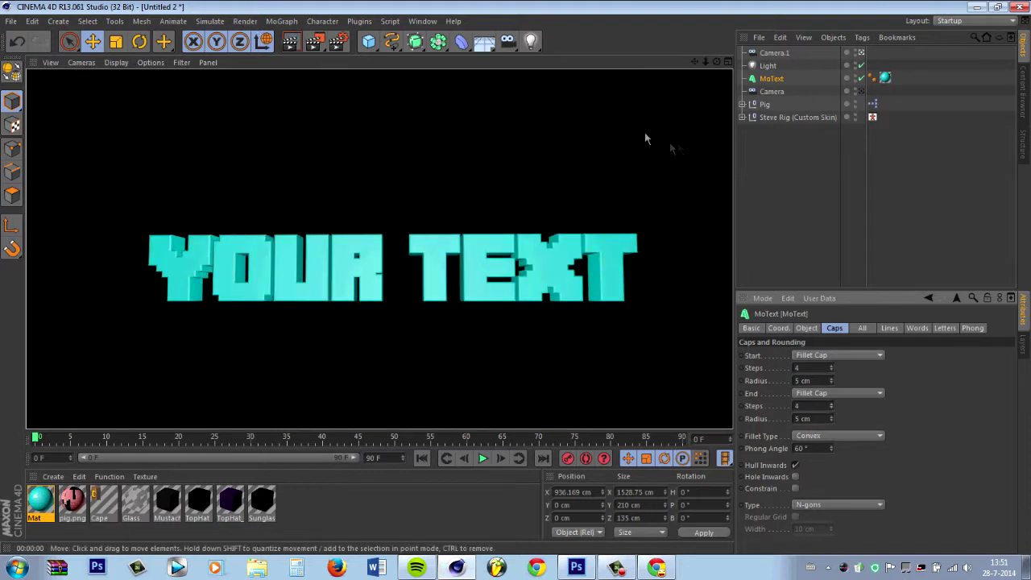
left_click(831, 371)
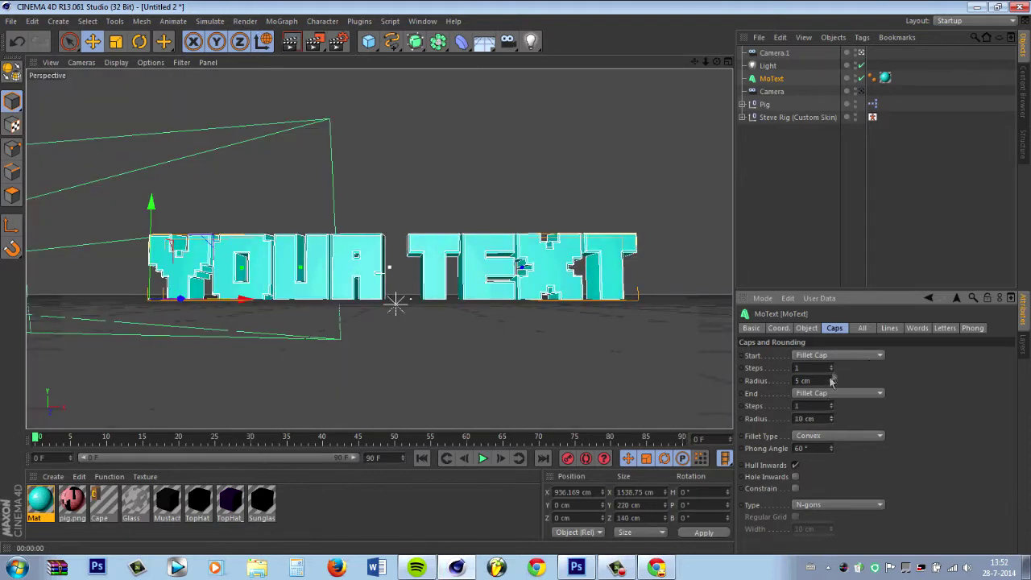
left_click_drag(832, 381, 838, 367)
left_click(296, 42)
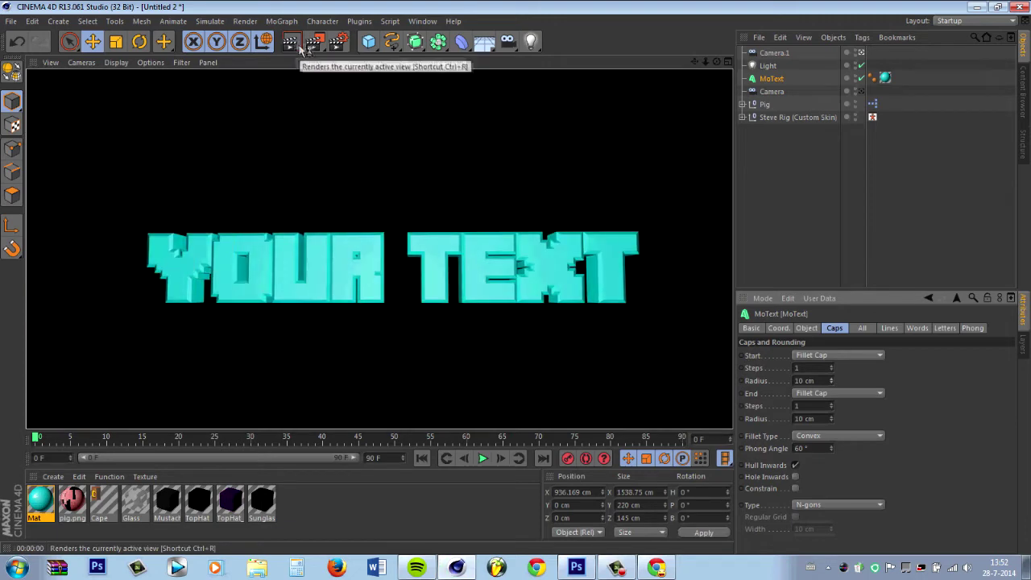
double_click(805, 380)
type("20")
left_click(797, 418)
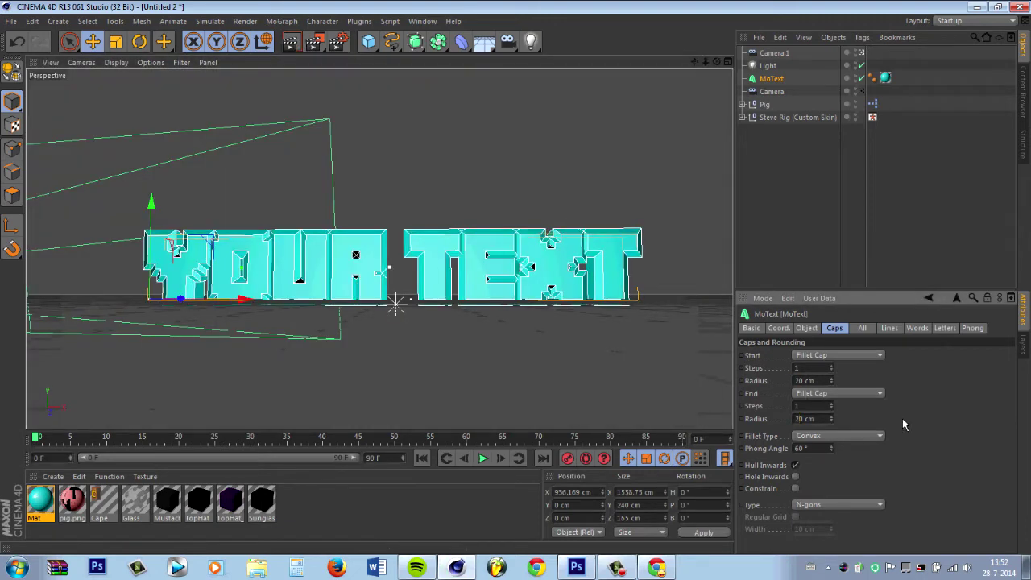
left_click(288, 44)
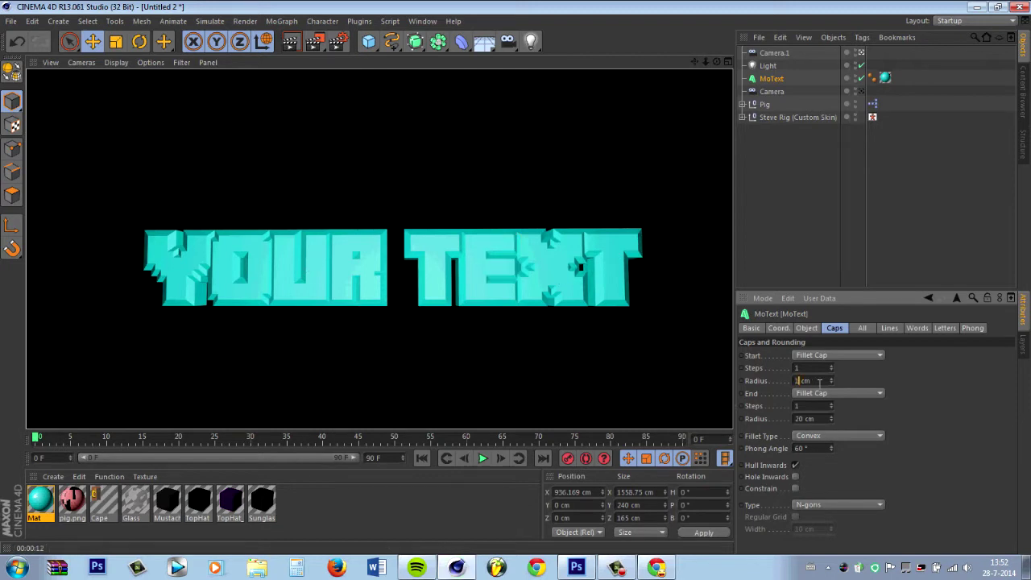
type("15")
double_click(805, 418)
type("1")
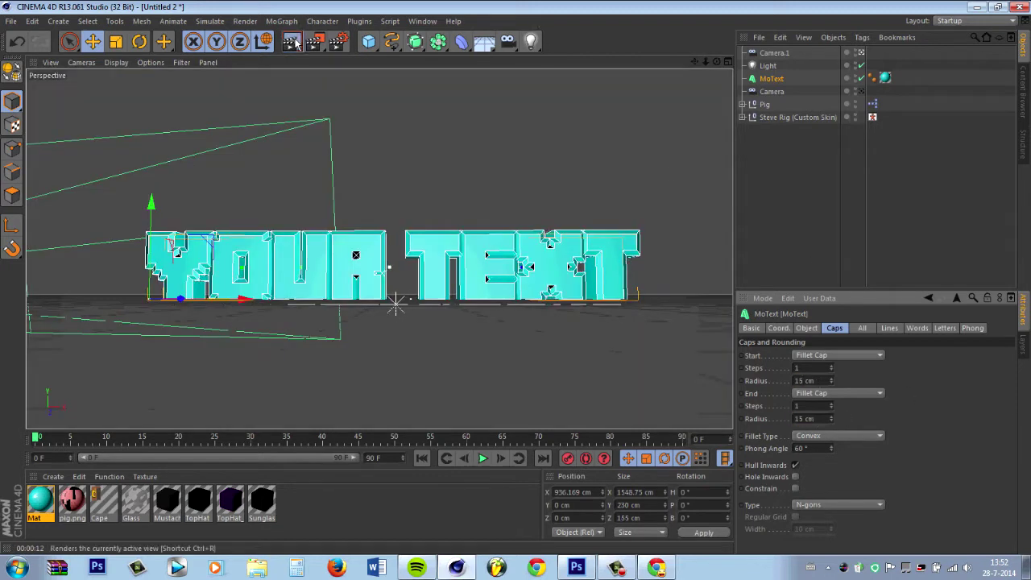
left_click(292, 44)
left_click(375, 165)
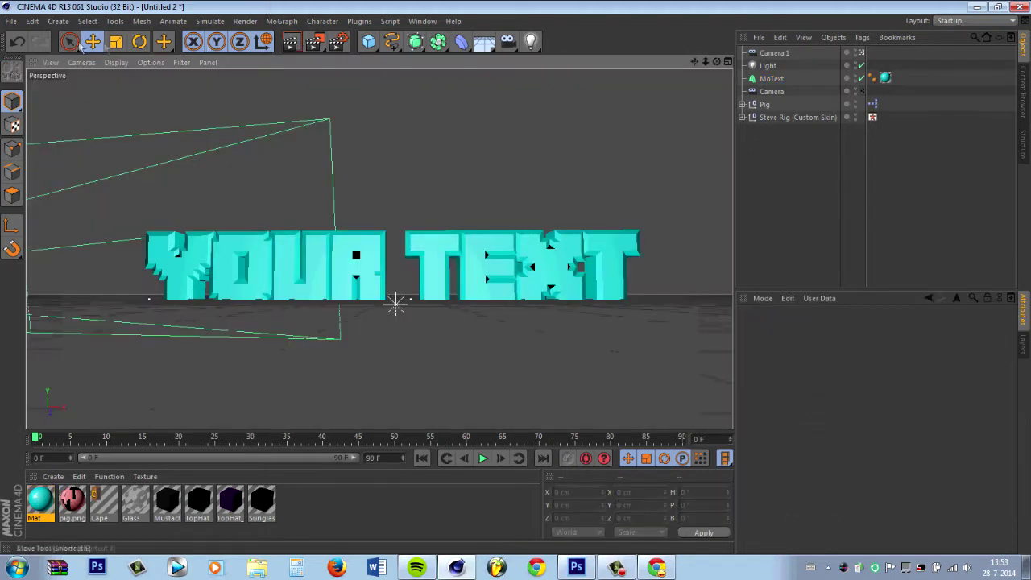
Render the text and save it as a PNG with alpha named 'text template'.
left_click(312, 44)
key("ctrl+s")
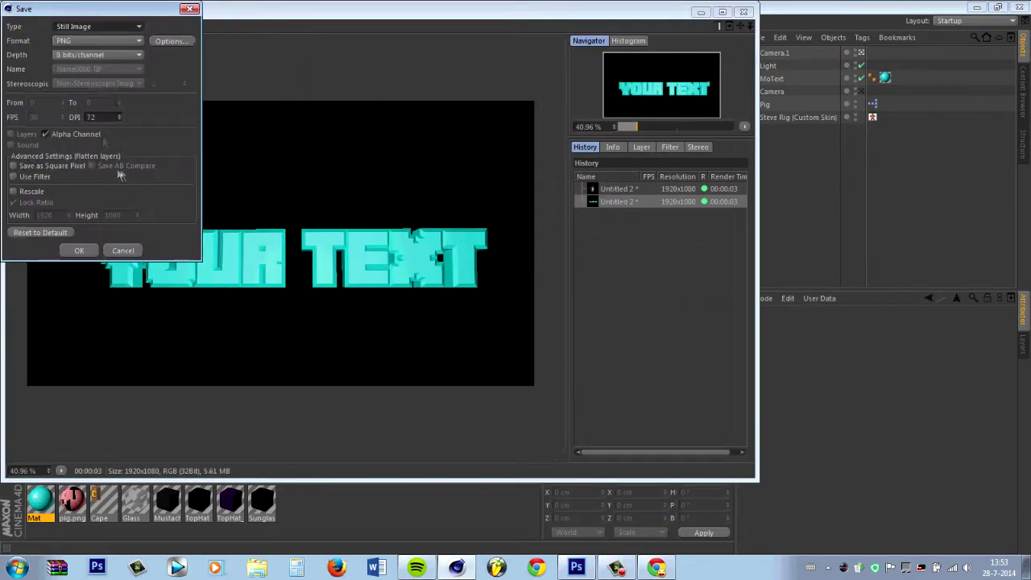
left_click(75, 249)
type("text template")
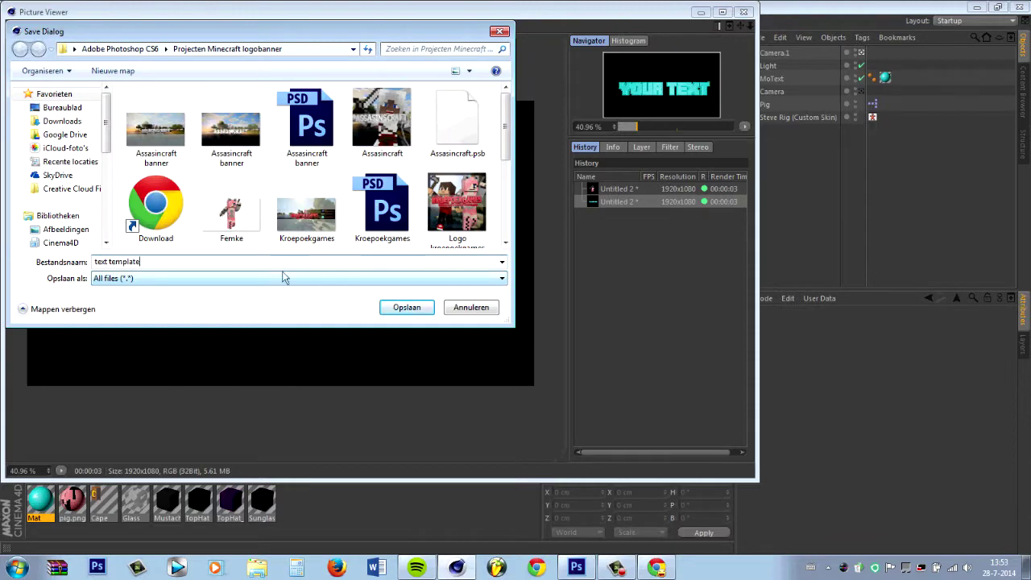
left_click(398, 307)
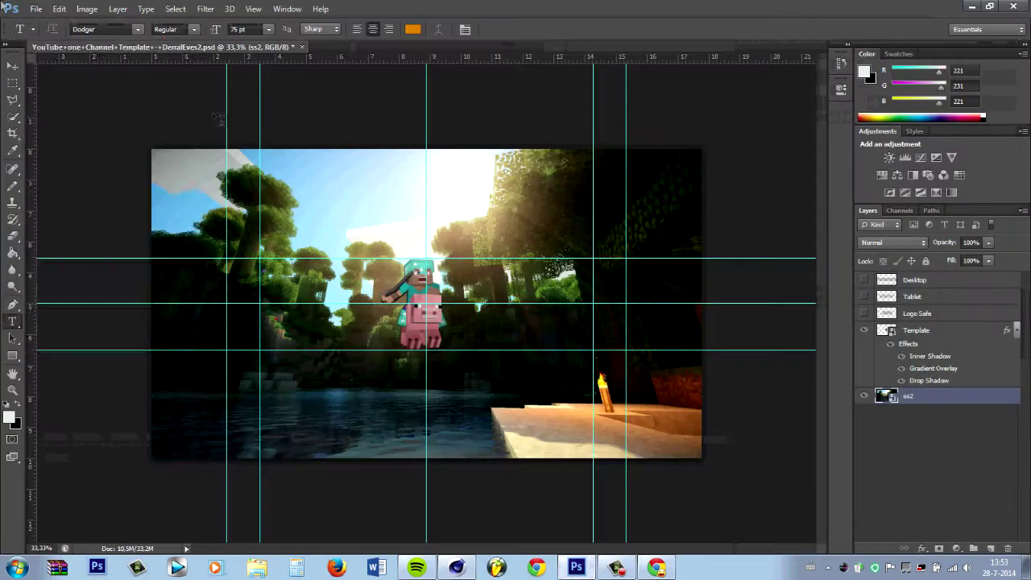
Place the 'text template' render, shrink it and move it to the banner centre.
left_click(36, 8)
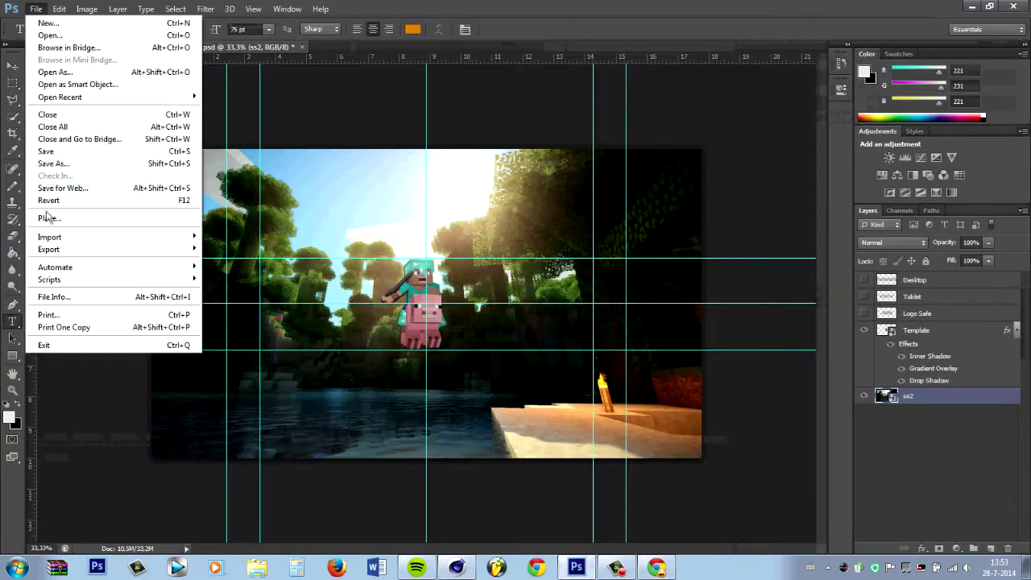
left_click(49, 214)
left_click_drag(722, 215, 721, 318)
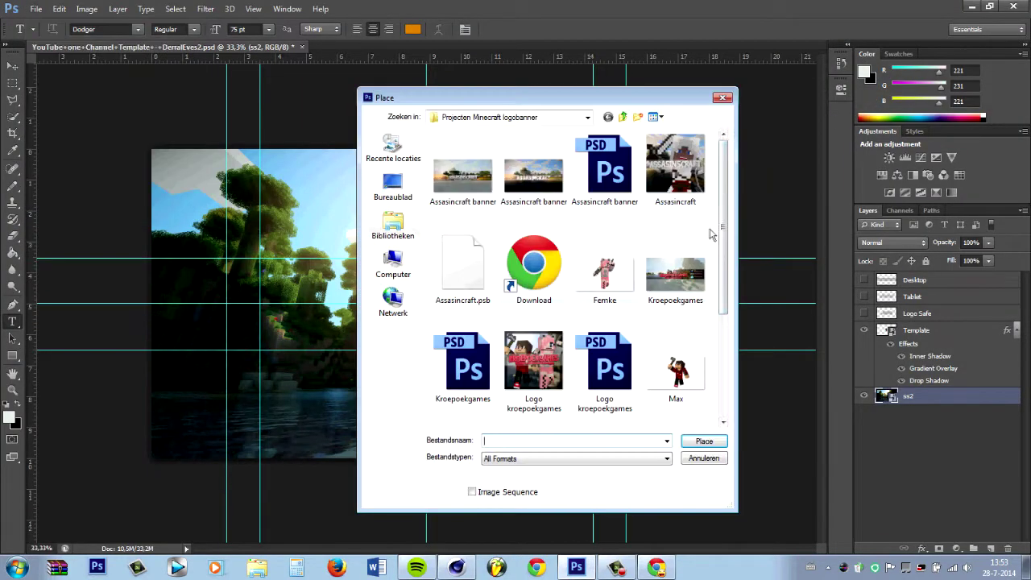
left_click(604, 294)
left_click(703, 440)
left_click_drag(702, 148, 586, 240)
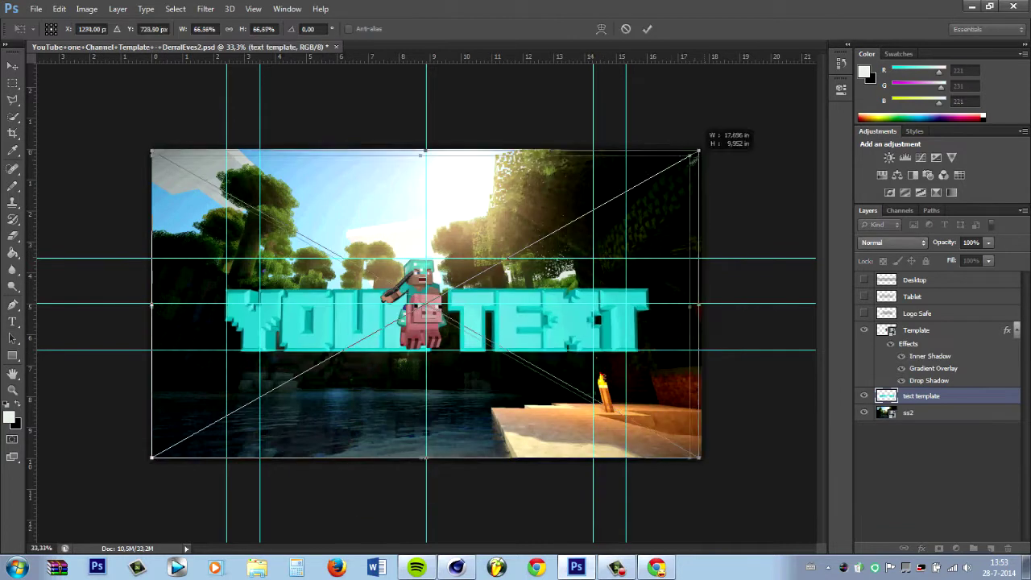
left_click_drag(491, 360, 556, 333)
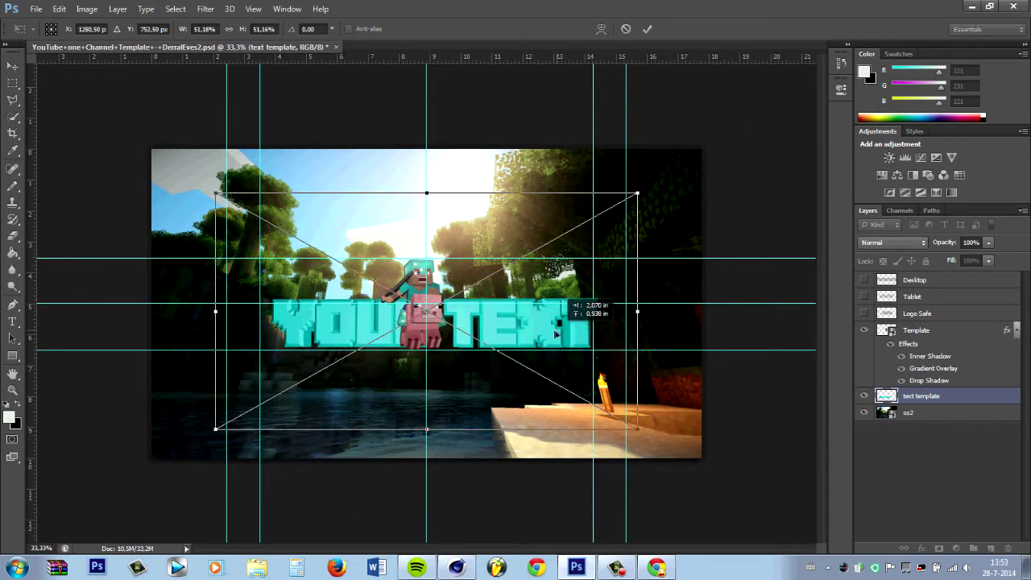
key("Return")
Stack the text template layer above the Steve-and-pig render and shift that render left.
key("t")
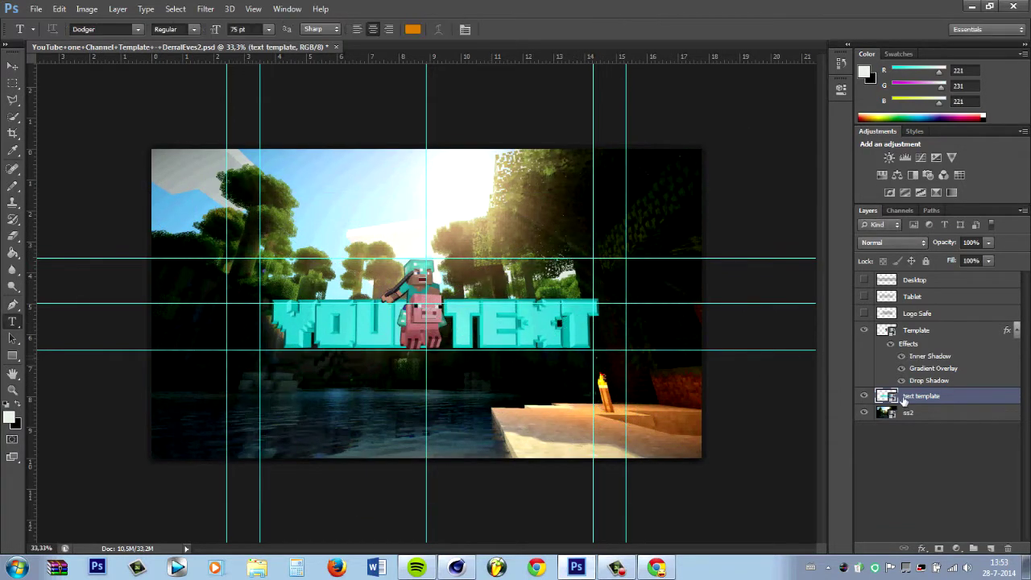
key("ctrl+bracketright")
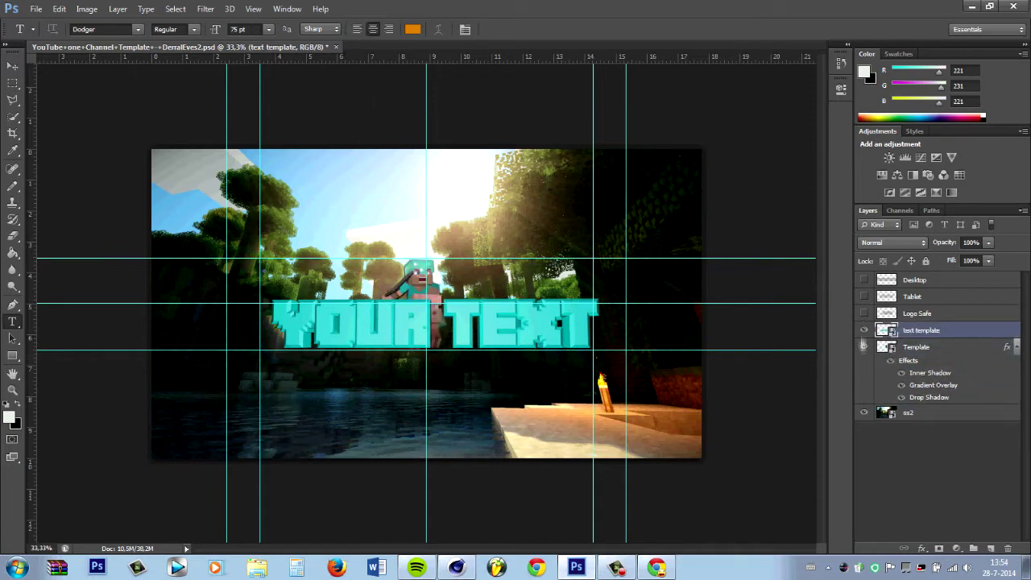
left_click_drag(916, 347, 897, 329)
left_click(13, 65)
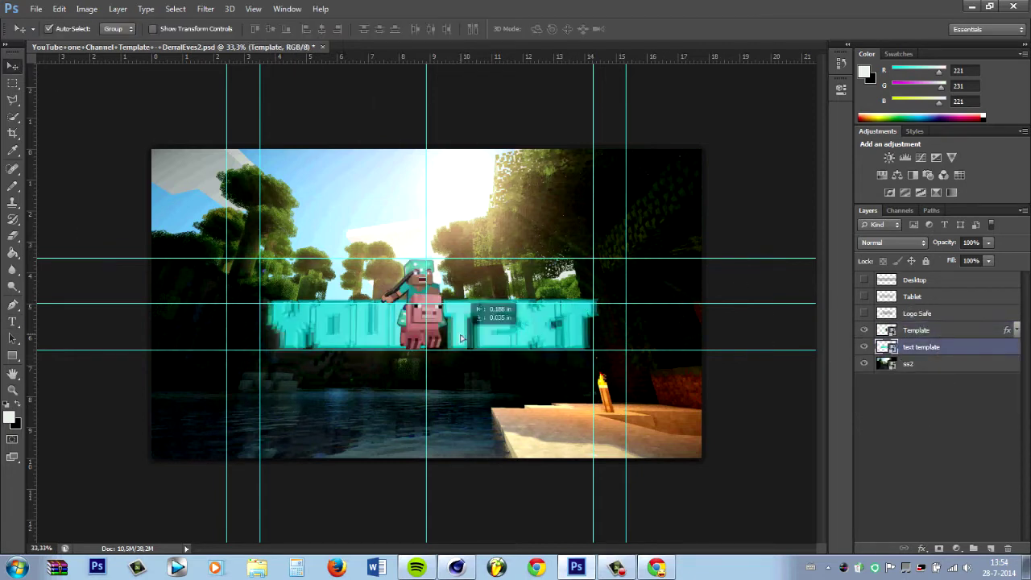
left_click_drag(465, 337, 455, 336)
left_click_drag(941, 331, 934, 327)
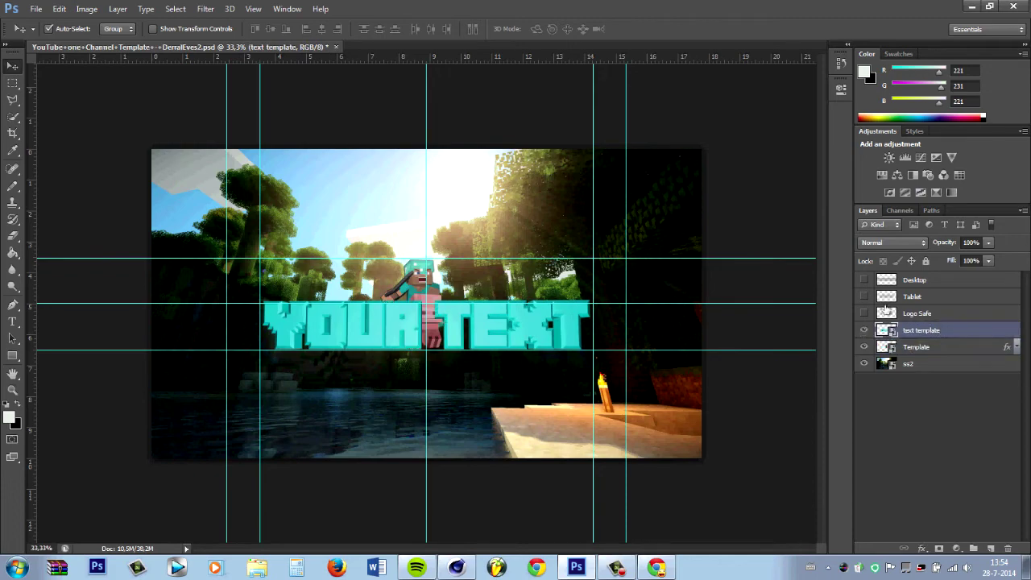
left_click_drag(422, 295, 191, 289)
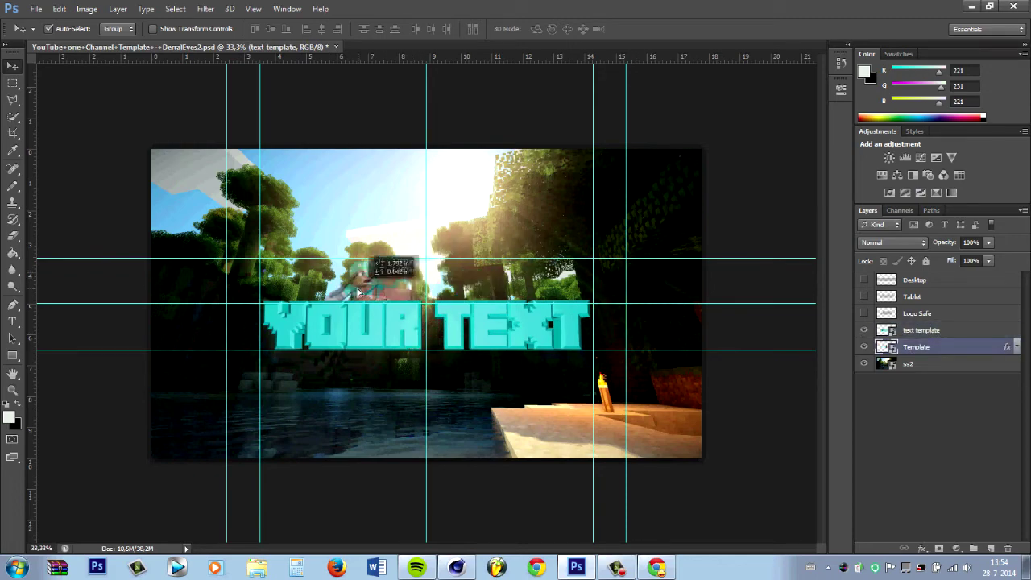
Switch off the Light object in the Cinema 4D scene.
left_click(456, 567)
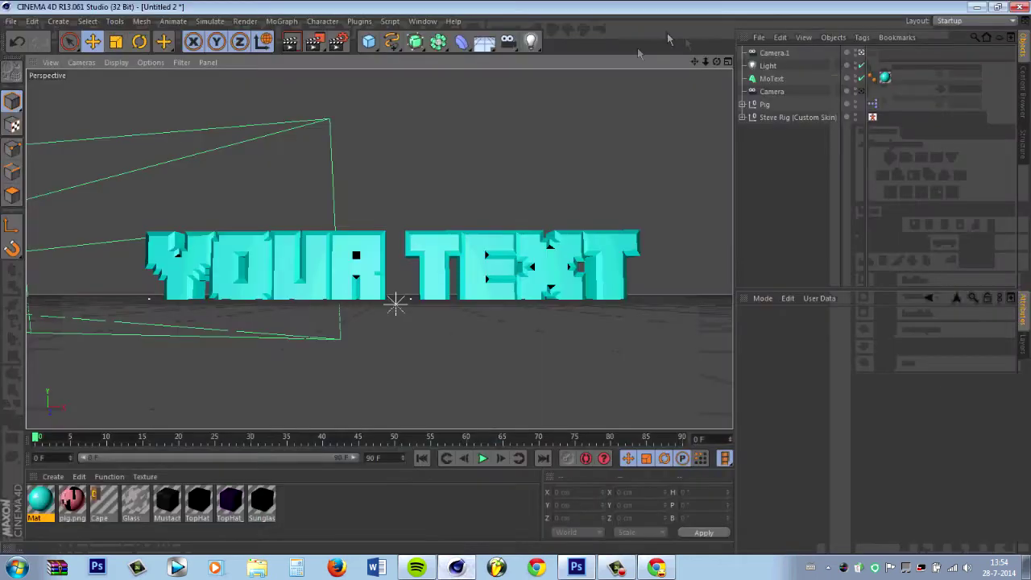
left_click(861, 66)
left_click_drag(403, 241, 694, 81, "alt")
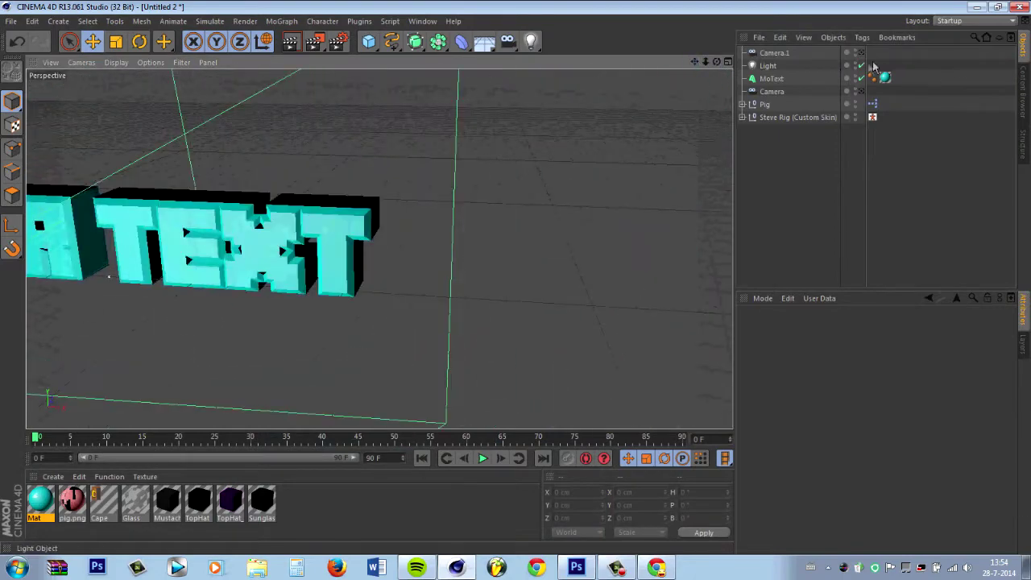
Add a Steve Rig (Custom Skin) from the Content Browser, moved well beside the text.
right_click(456, 566)
left_click(435, 311)
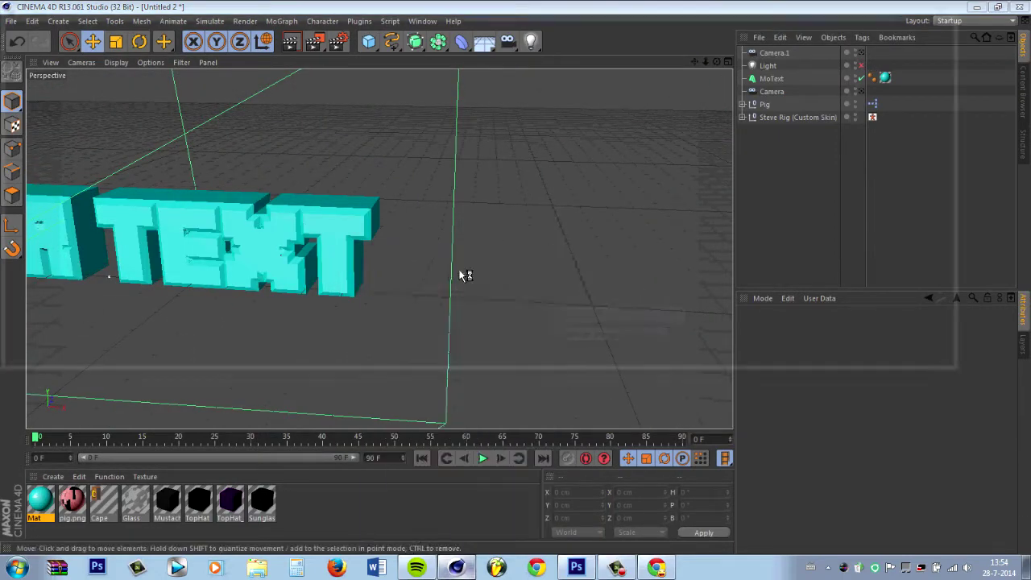
double_click(807, 113)
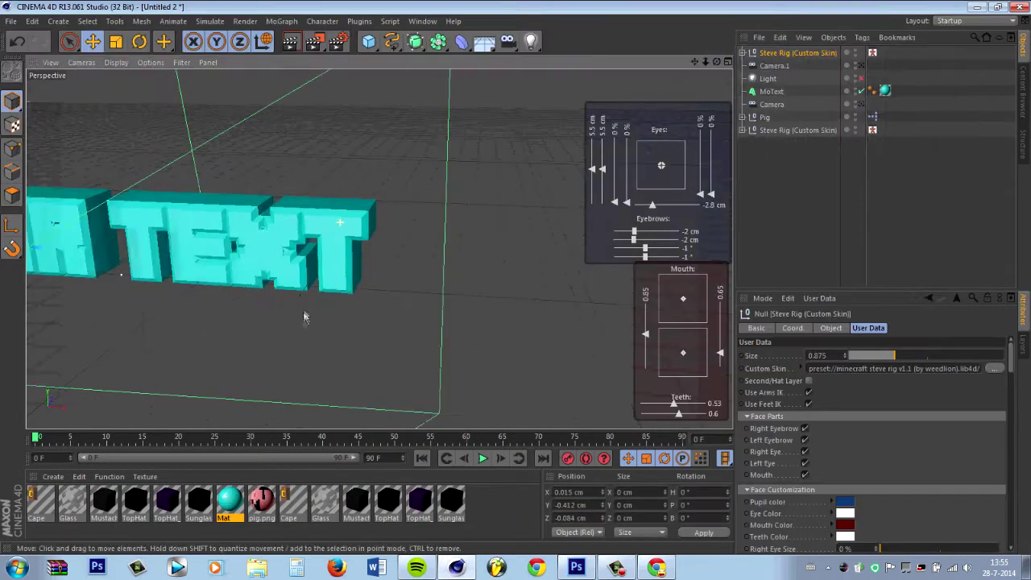
scroll(231, 356, "down", 5)
left_click_drag(165, 291, 463, 290)
scroll(466, 315, "up", 4)
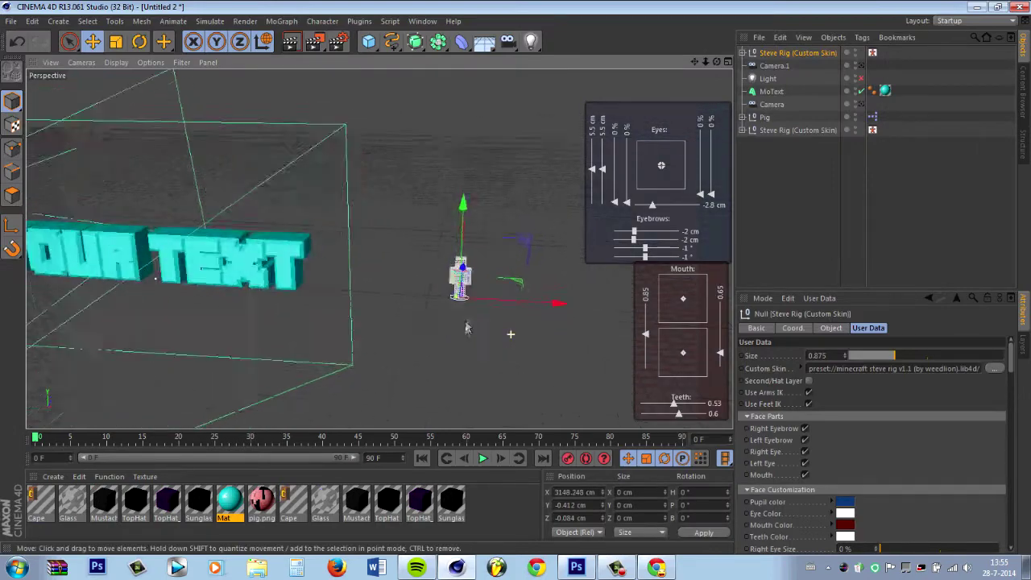
scroll(465, 314, "up", 4)
left_click_drag(694, 62, 678, 127)
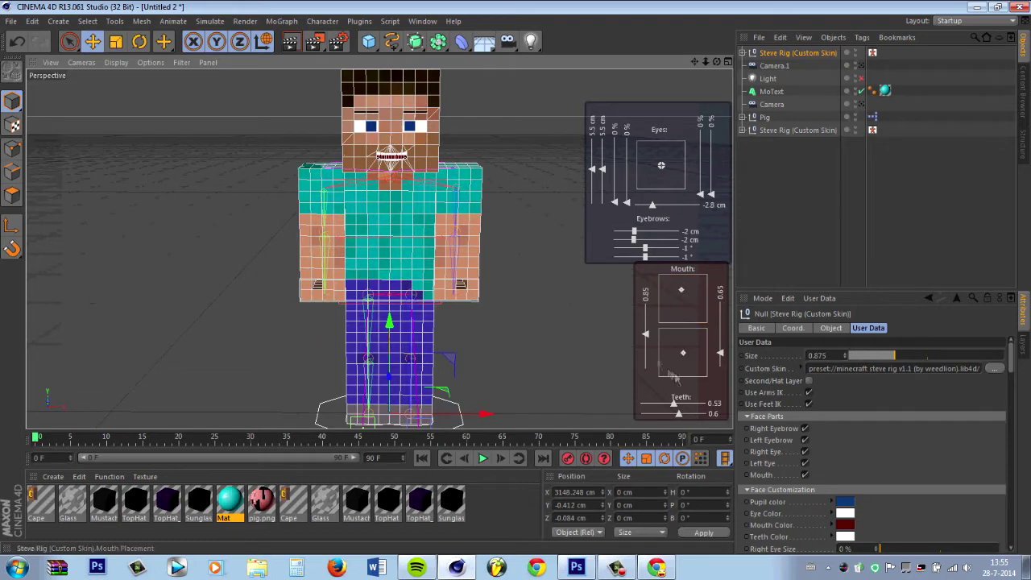
Raise Steve's right arm overhead, add a camera, and bend the elbow with its pole.
left_click(318, 304)
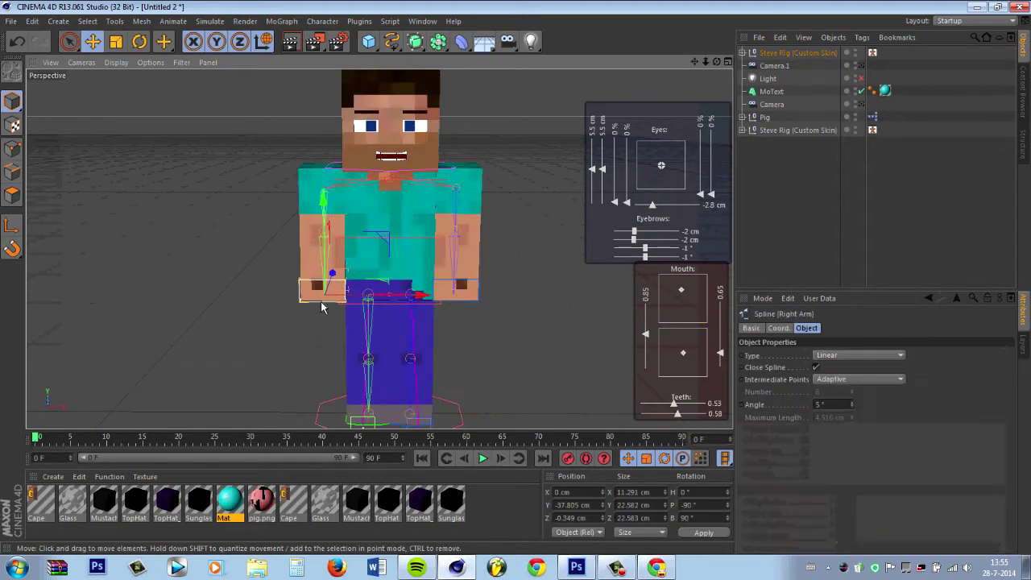
mouse_move(318, 304)
left_mouse_down()
mouse_move(300, 140)
mouse_move(307, 73)
left_mouse_up()
left_click(509, 40)
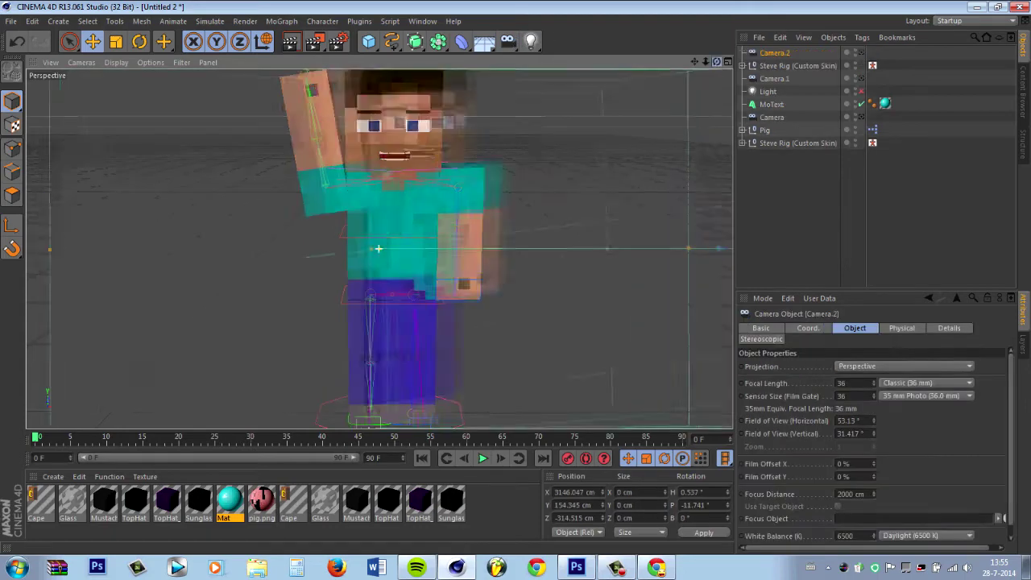
left_click_drag(378, 242, 354, 241, "alt")
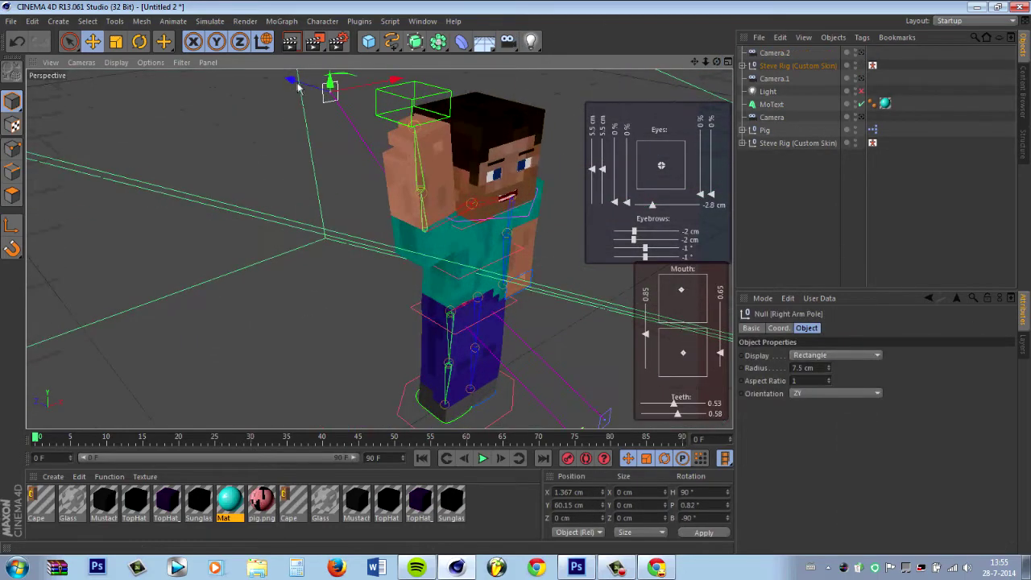
left_click_drag(338, 93, 488, 180)
Move Steve's right foot forward and his left foot sideways into a wider stance.
left_click(797, 65)
left_click_drag(1011, 342, 1011, 464)
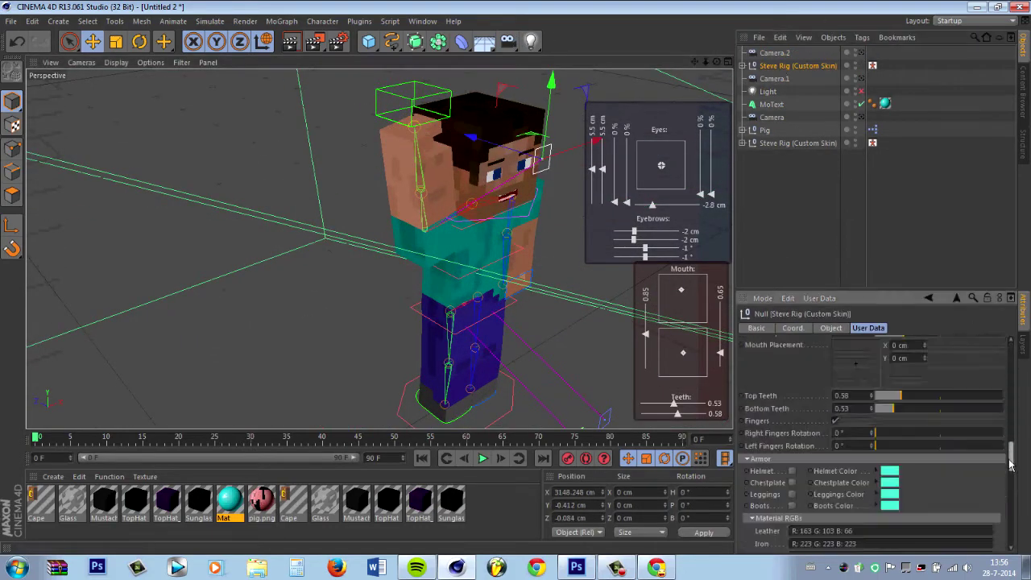
left_click_drag(418, 322, 483, 346, "alt")
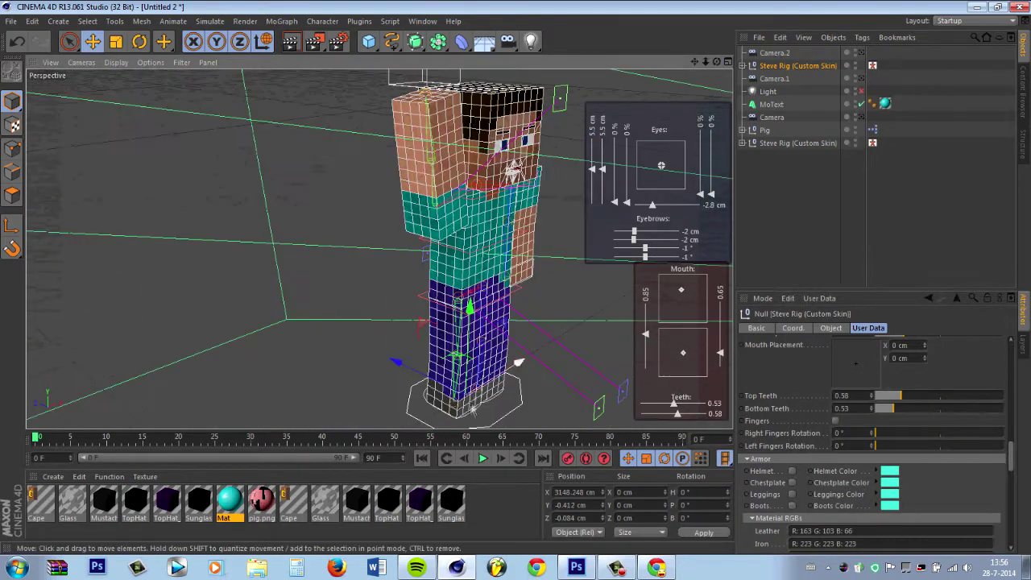
left_click(504, 382)
left_click(592, 413)
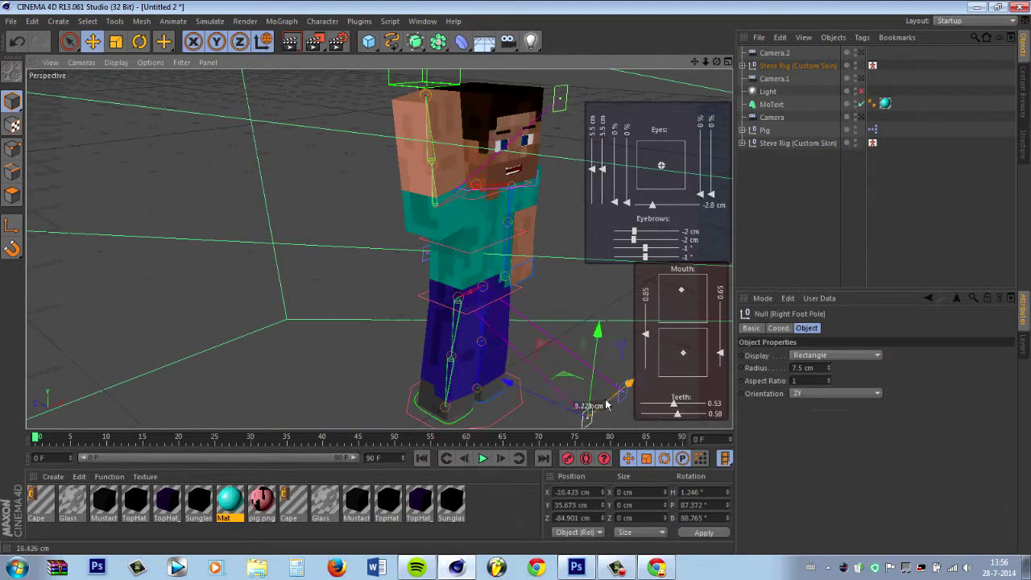
left_click(459, 423)
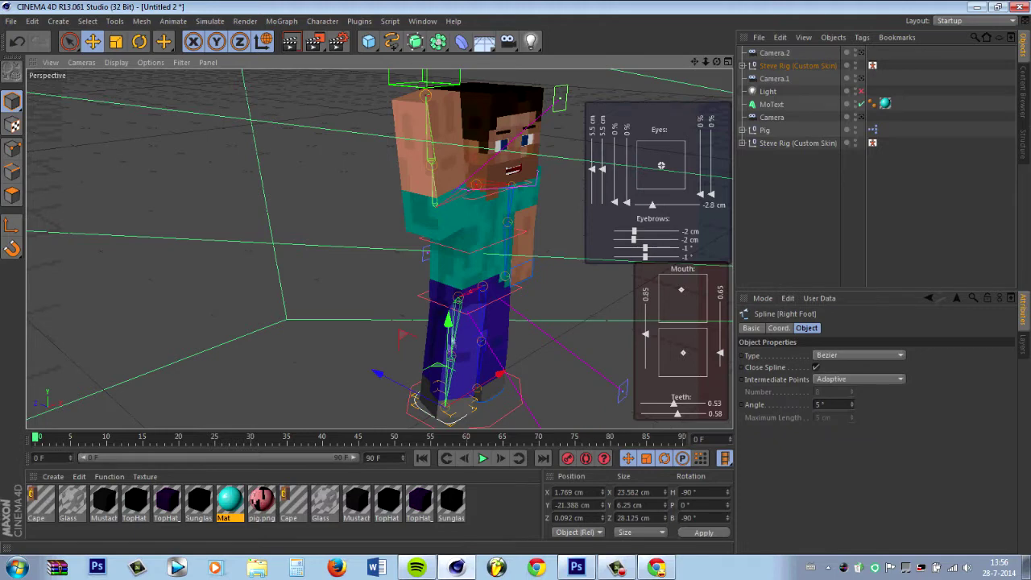
left_click_drag(379, 373, 397, 369)
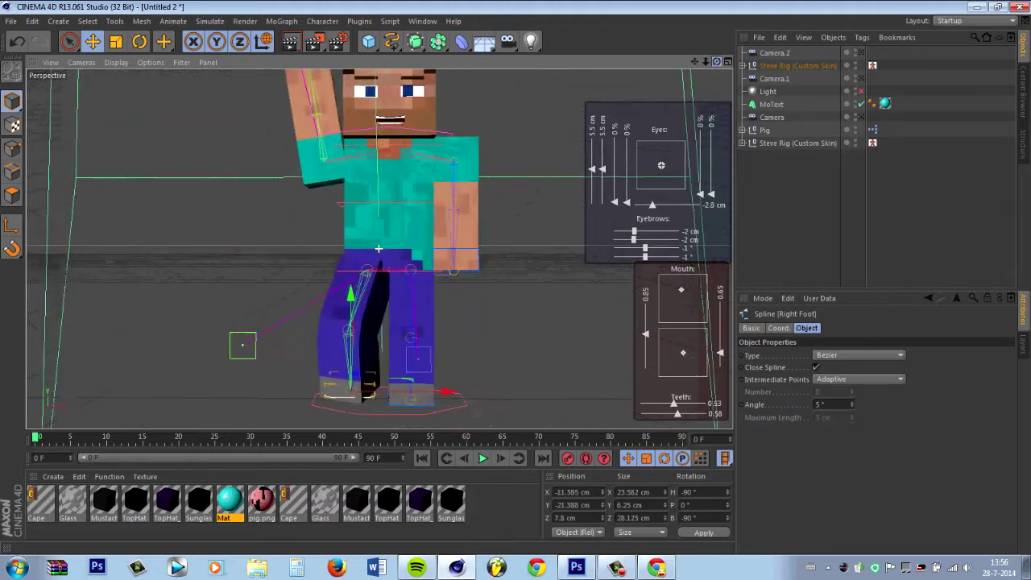
left_click(419, 399)
left_click_drag(459, 400, 471, 409)
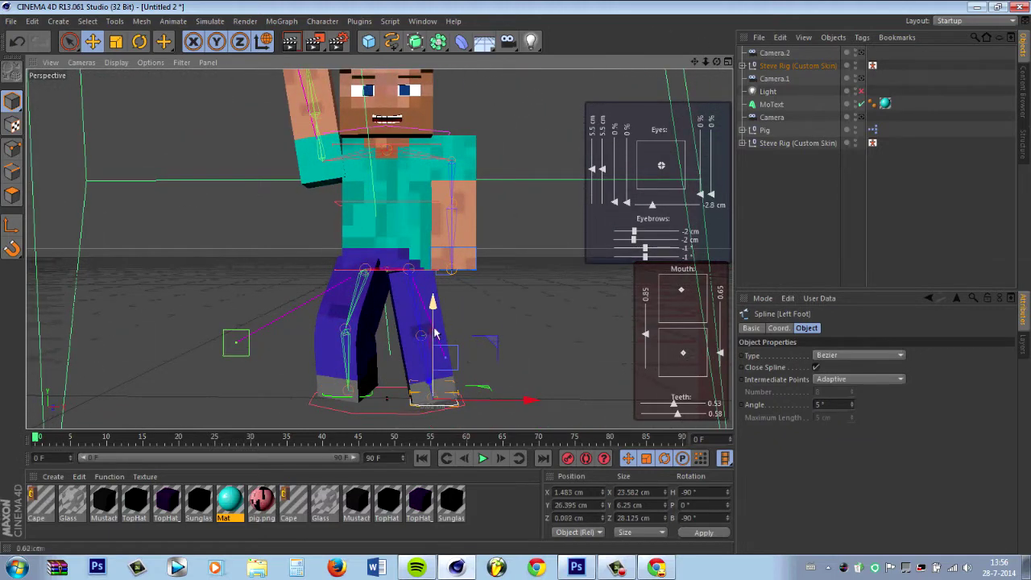
left_click(476, 203)
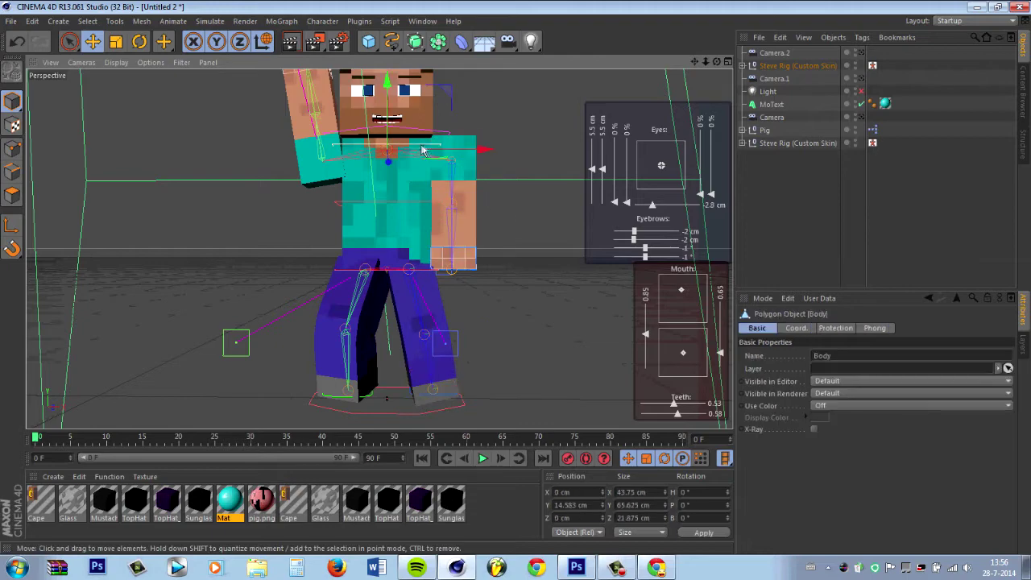
Rotate Steve's torso slightly.
key("r")
left_click_drag(434, 161, 403, 161)
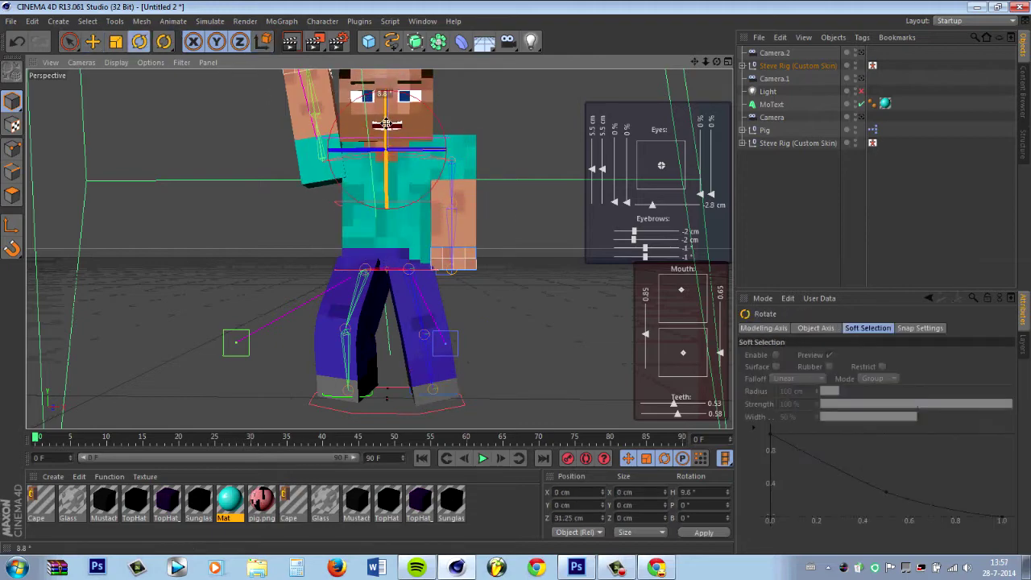
mouse_move(451, 250)
left_mouse_down("alt")
mouse_move(378, 248)
mouse_move(451, 225)
left_mouse_up("alt")
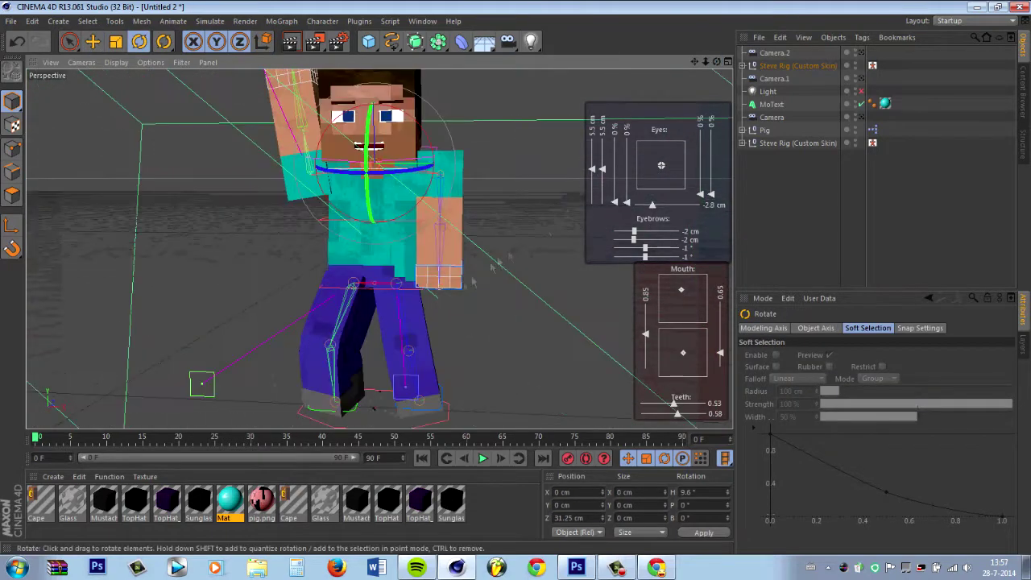
Bend Steve's left arm down and outward, then bring up the rig's User Data options.
left_click(457, 204)
left_click(92, 41)
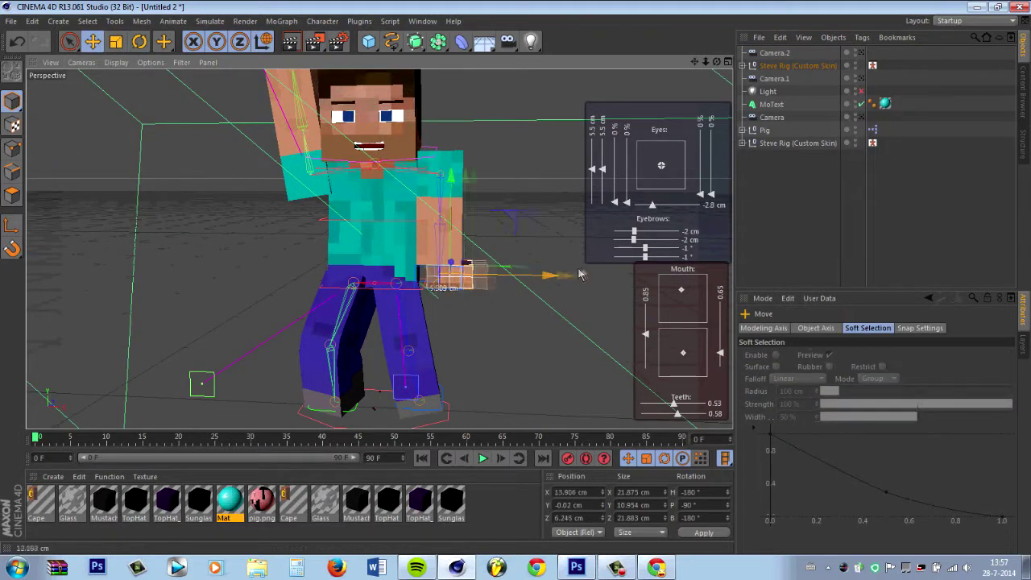
left_click_drag(538, 282, 540, 273)
key("ctrl+z")
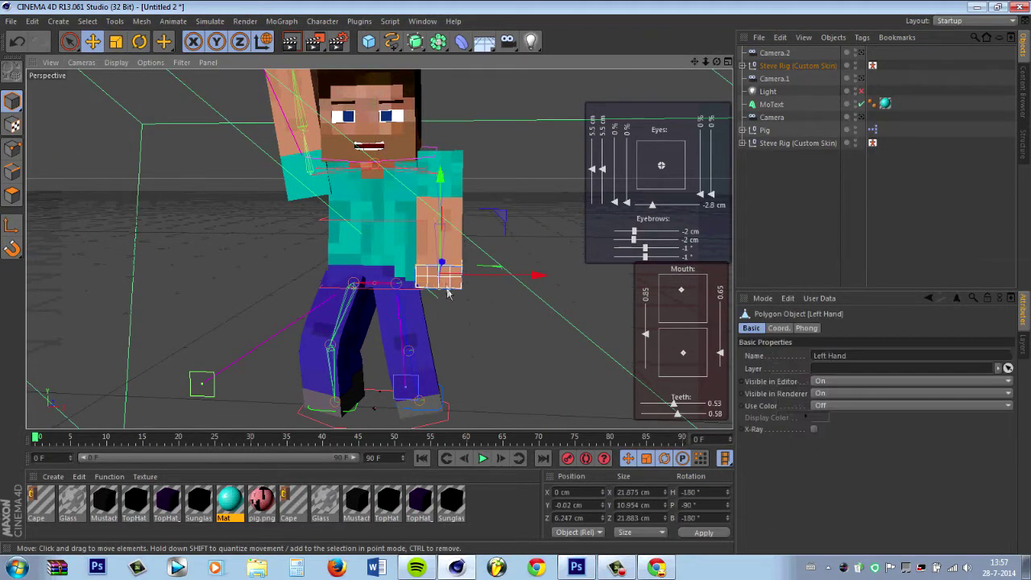
left_click(439, 234)
left_click_drag(439, 234, 395, 232)
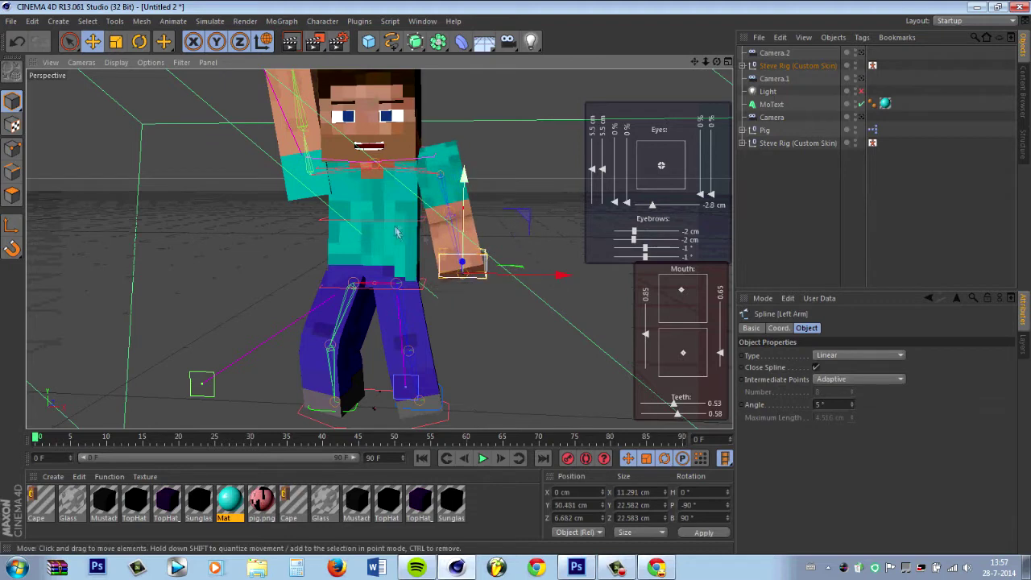
left_click(793, 65)
scroll(874, 443, "down", 5)
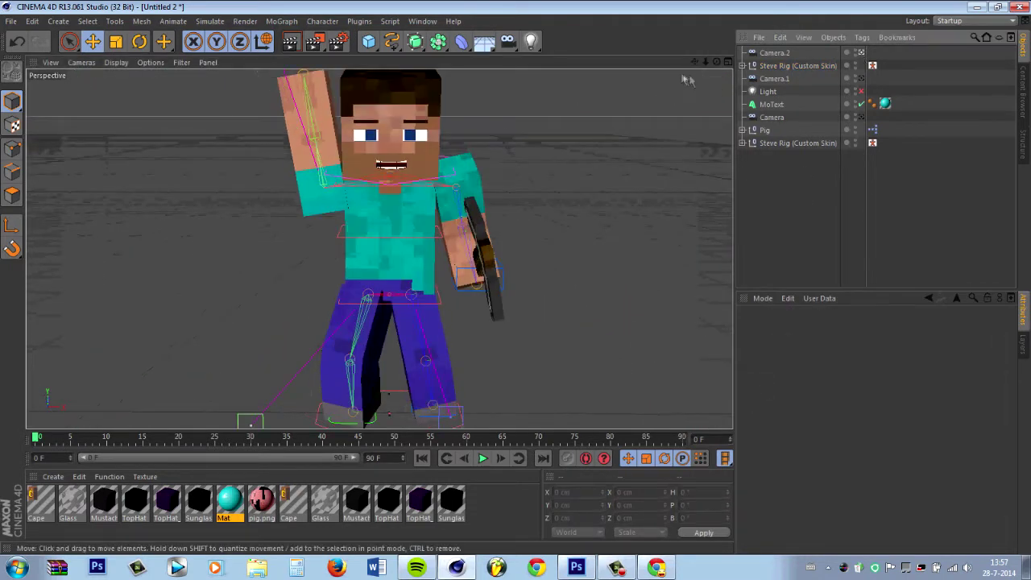
Try turning Steve's head with the neck controller, then undo the rotation.
left_click(409, 187)
key("r")
left_click_drag(409, 187, 379, 249)
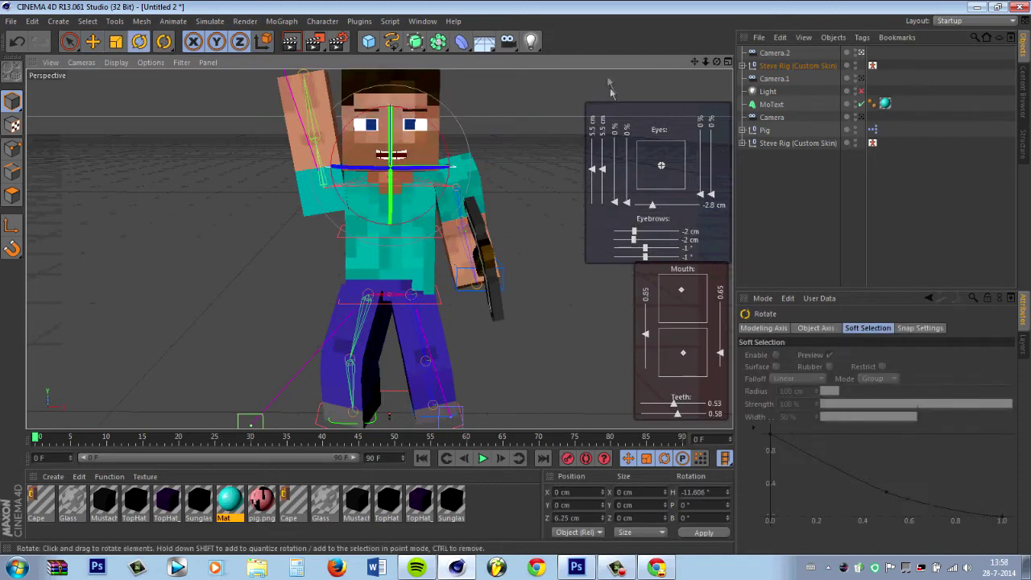
key("ctrl+z")
Move the raised arm's controller down beside the head to bend it into a wave.
left_click(489, 305)
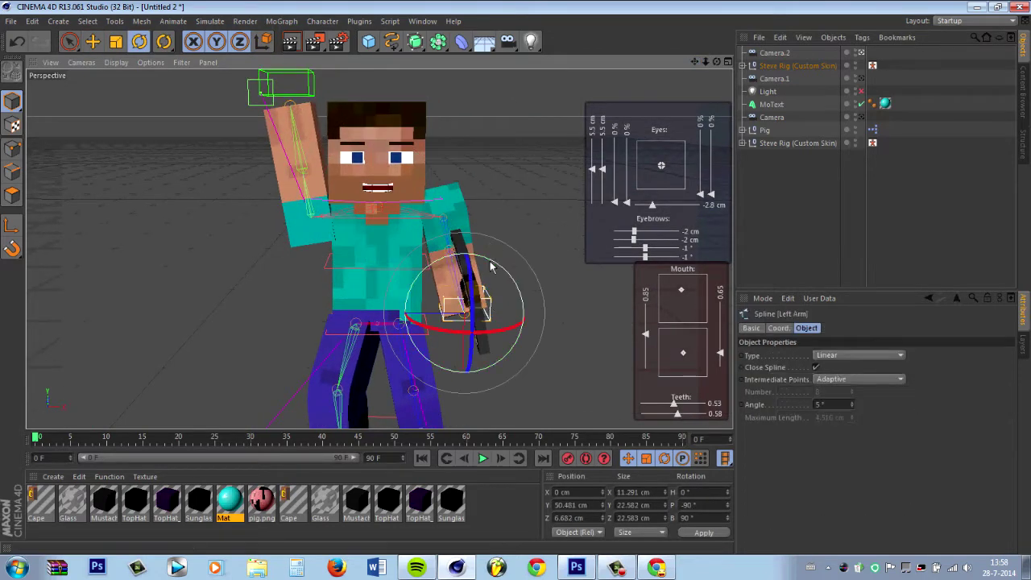
left_click(286, 85)
key("e")
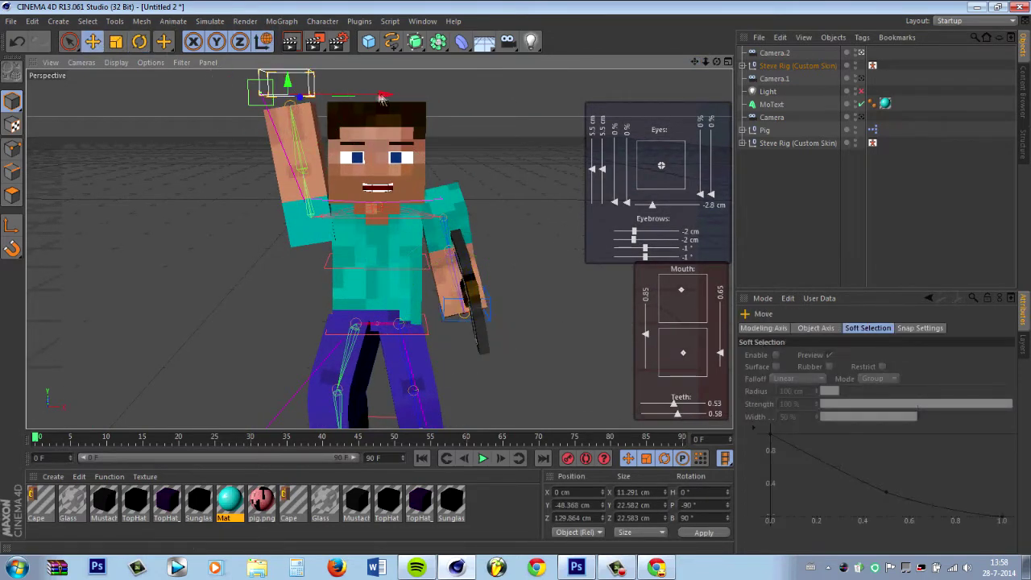
left_click_drag(288, 85, 305, 117)
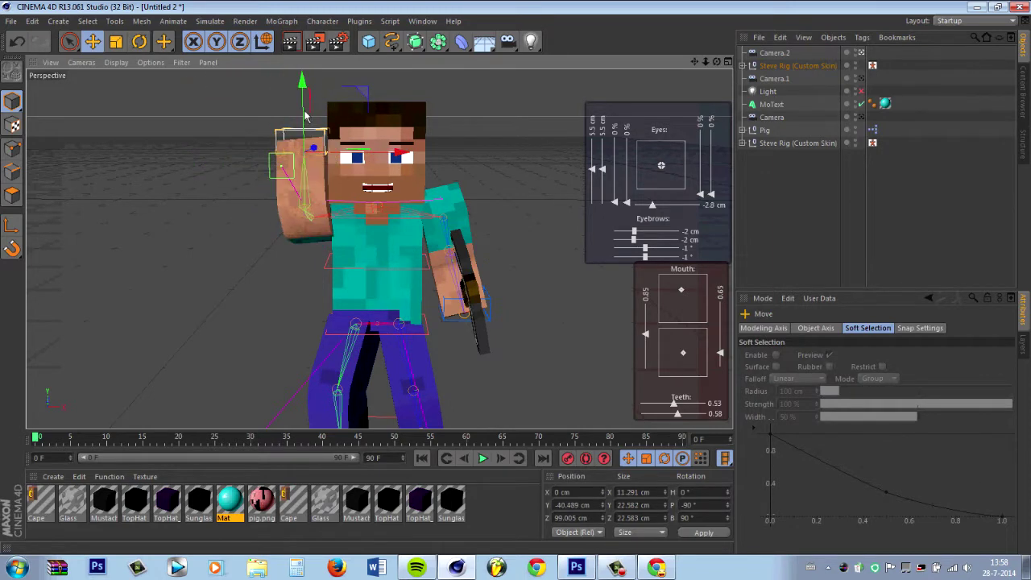
left_click_drag(304, 82, 278, 80)
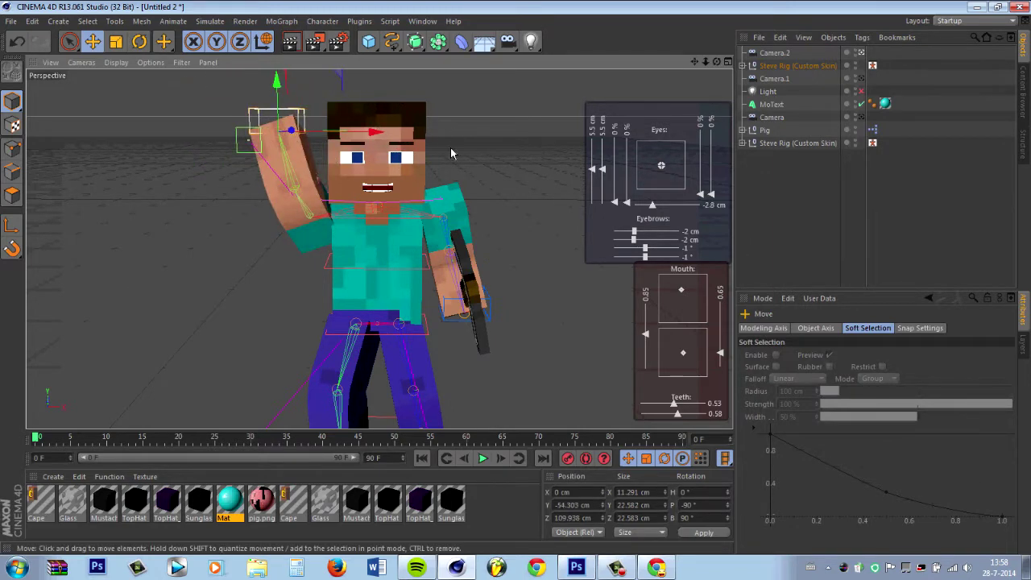
Orbit around Steve and switch the view to the front camera Camera.2.
left_click(399, 207)
mouse_move(524, 266)
left_mouse_down("alt")
mouse_move(424, 282)
mouse_move(471, 302)
left_mouse_up("alt")
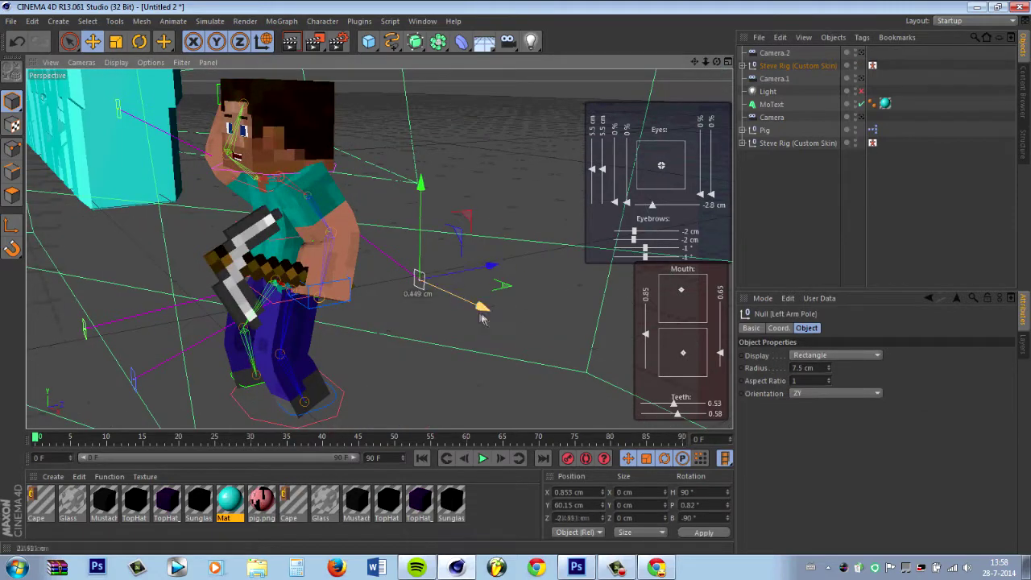
left_click(860, 54)
Rebend the arm with the Right Arm Pole and render the frame to the Picture Viewer.
left_click_drag(248, 140, 211, 138)
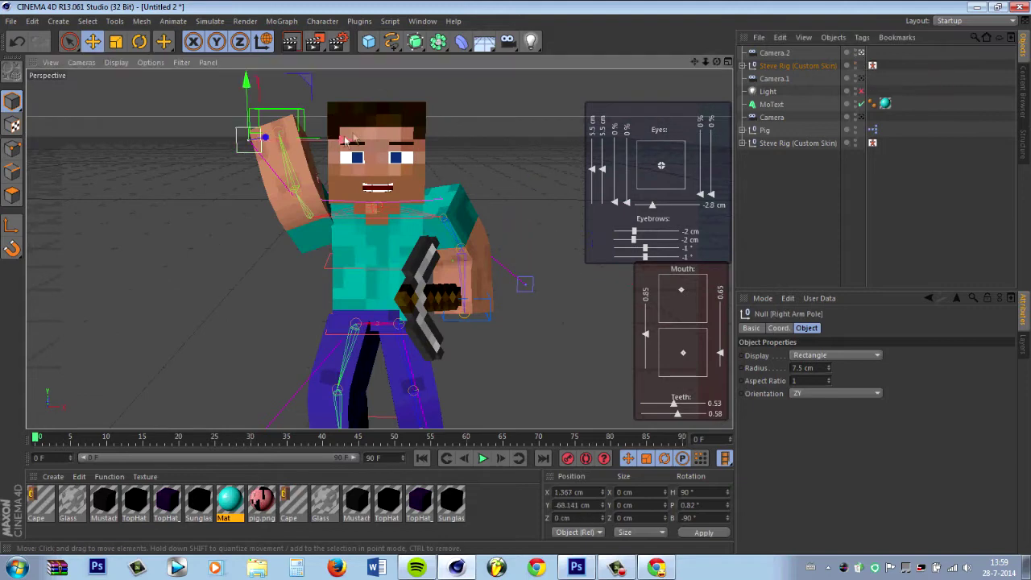
left_click(291, 42)
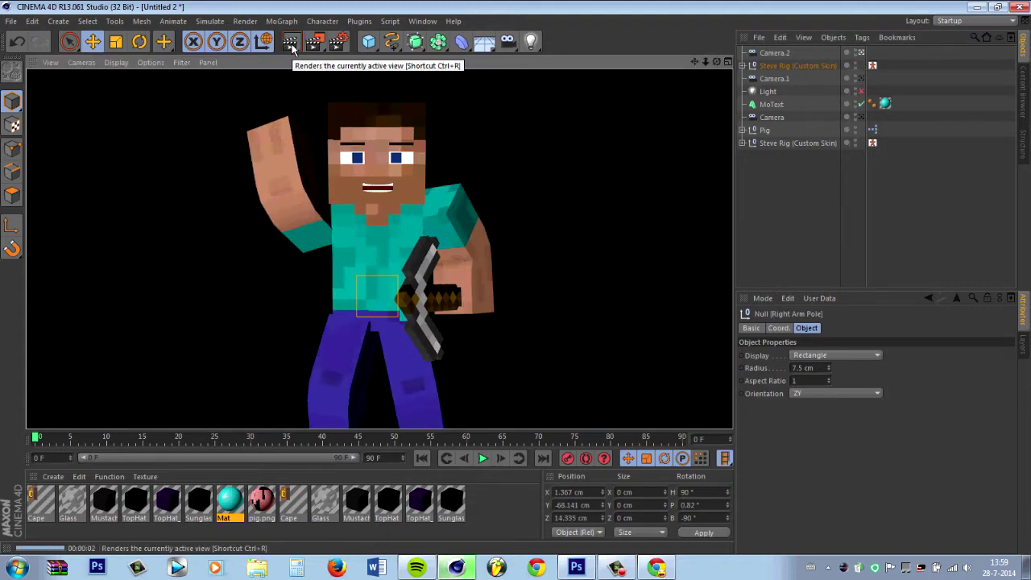
left_click(314, 42)
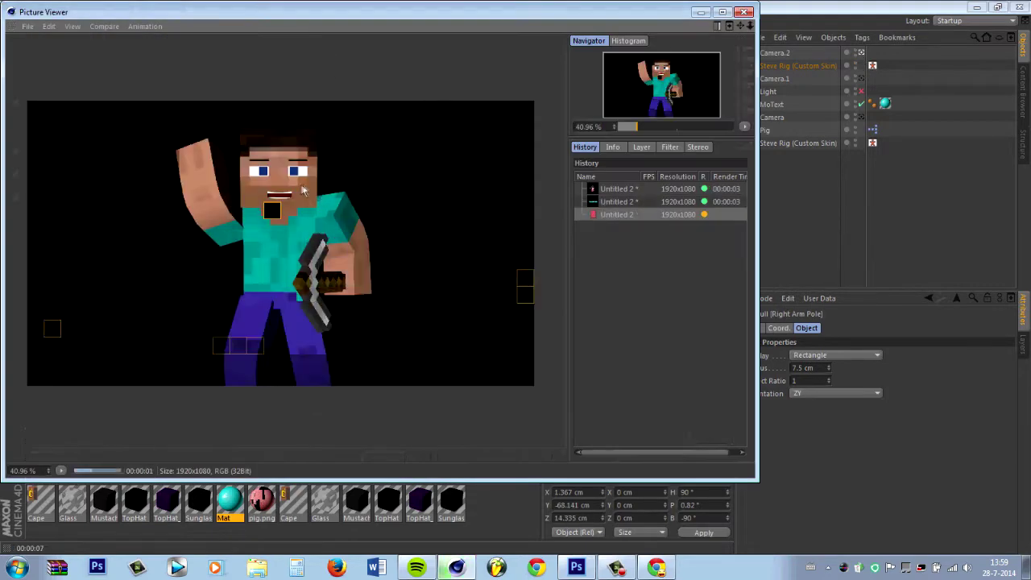
Save the rendered image as 'Template2' in the project folder.
left_click(27, 26)
left_click(46, 58)
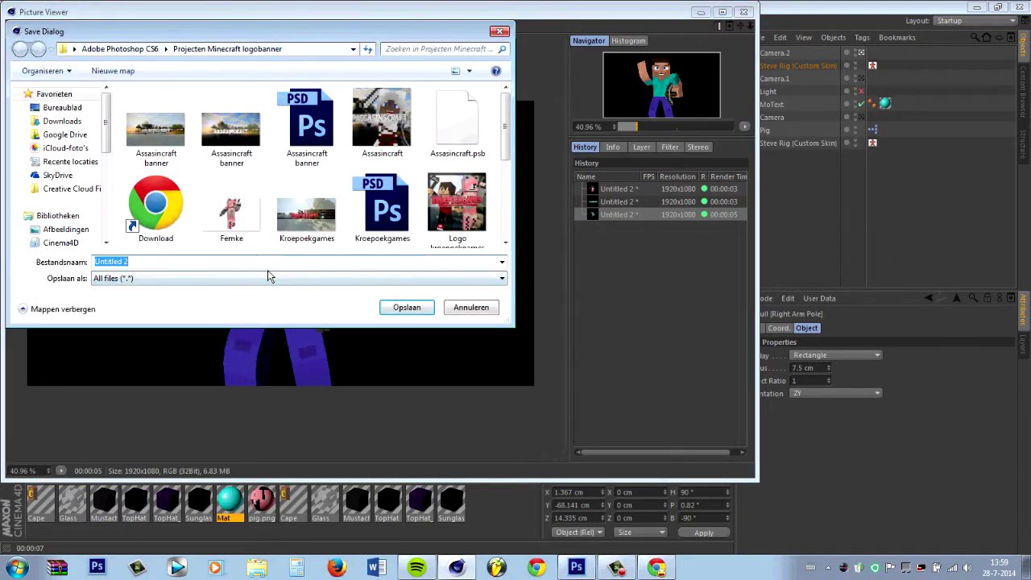
type("Template2")
key("Return")
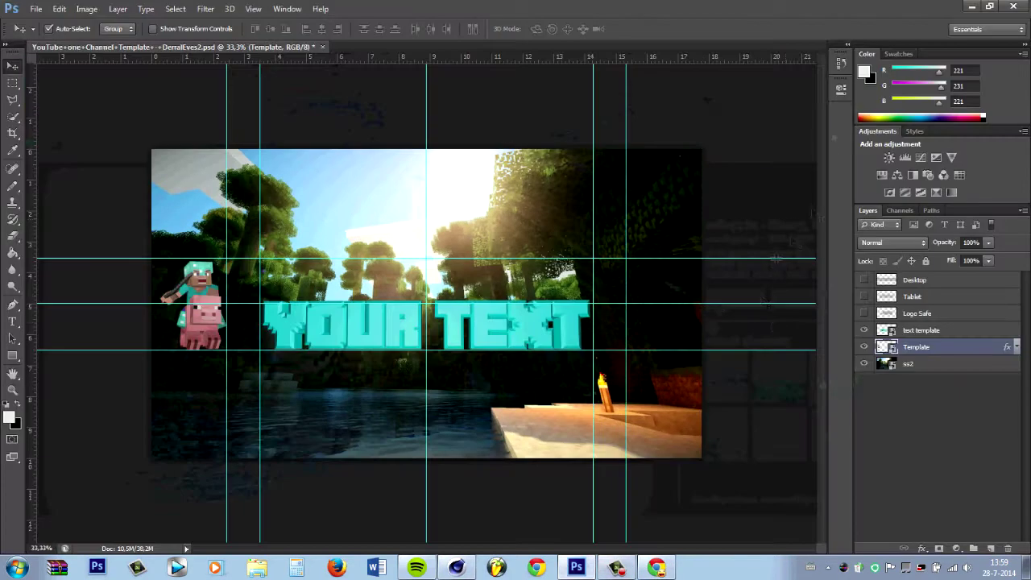
Place the Template2 render and scale it, centred behind the YOUR TEXT logo.
left_click(36, 9)
left_click(49, 218)
scroll(564, 299, "down", 3)
left_click(536, 299)
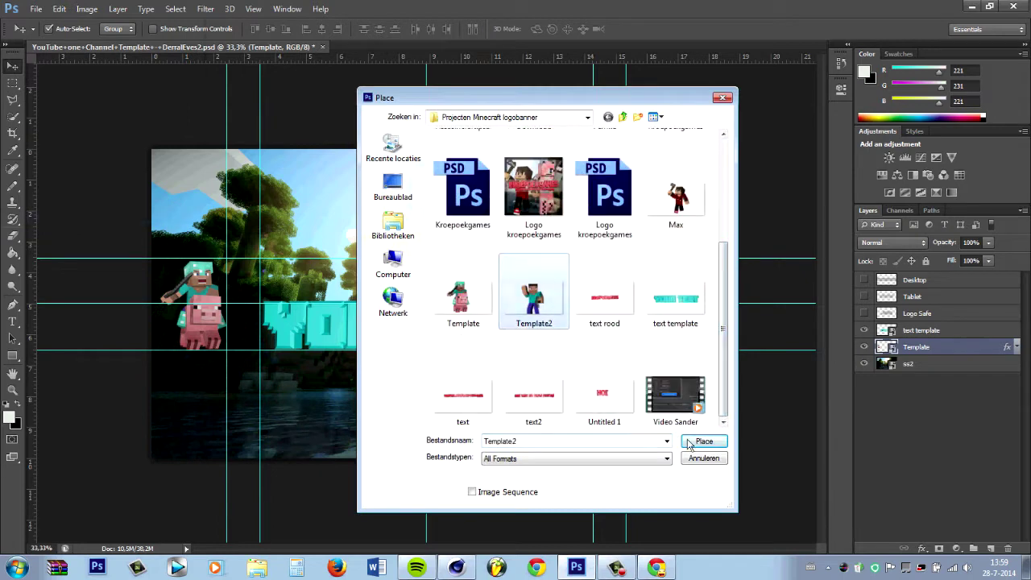
left_click(700, 438)
left_click_drag(580, 217, 459, 262)
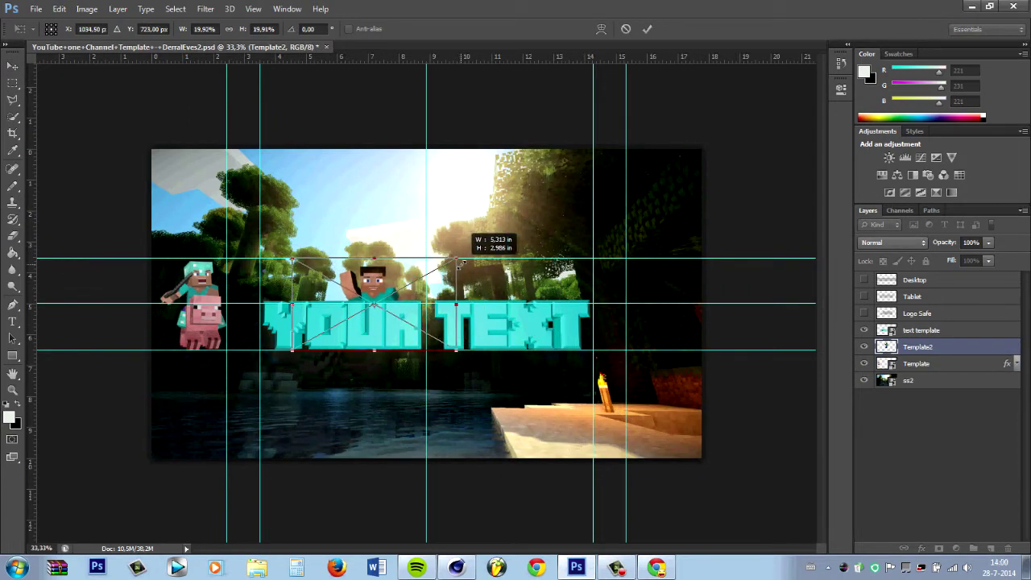
left_click_drag(385, 291, 436, 287)
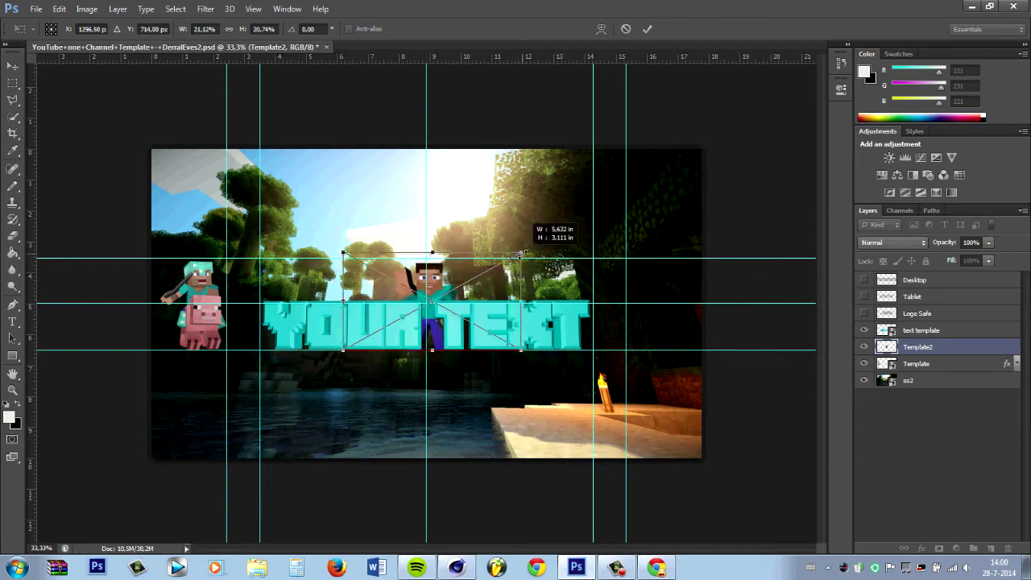
left_click_drag(509, 259, 517, 252, "alt")
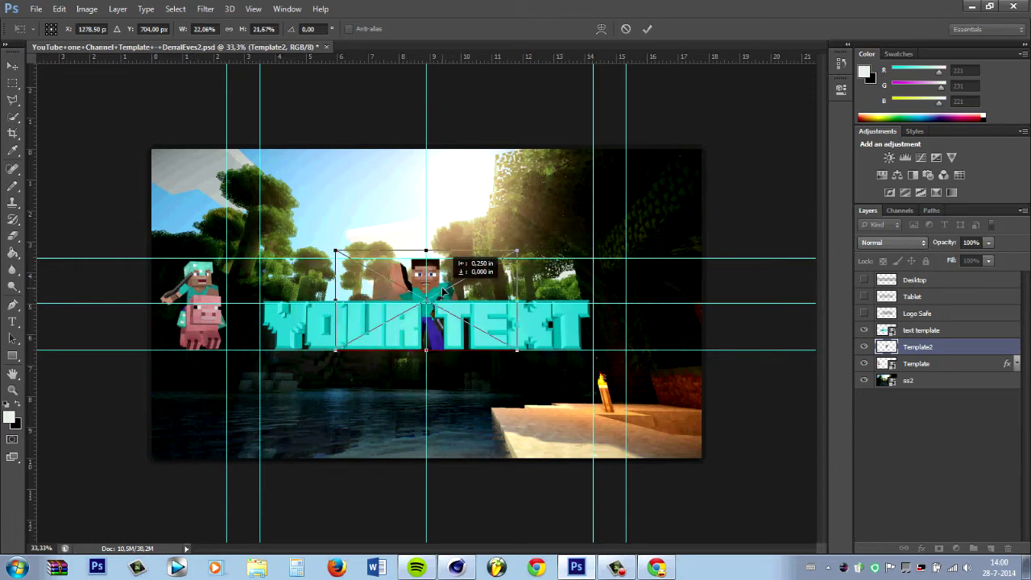
key("Return")
Paste the copied layer style onto the Template2 and text template layers.
right_click(938, 346)
left_click(805, 319)
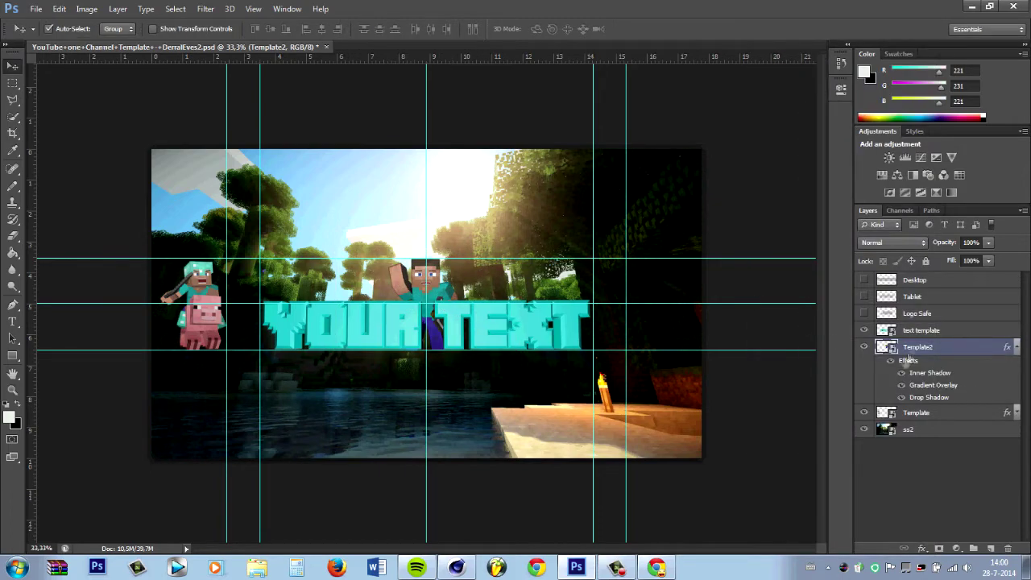
left_click(1016, 346)
right_click(939, 330)
left_click(773, 314)
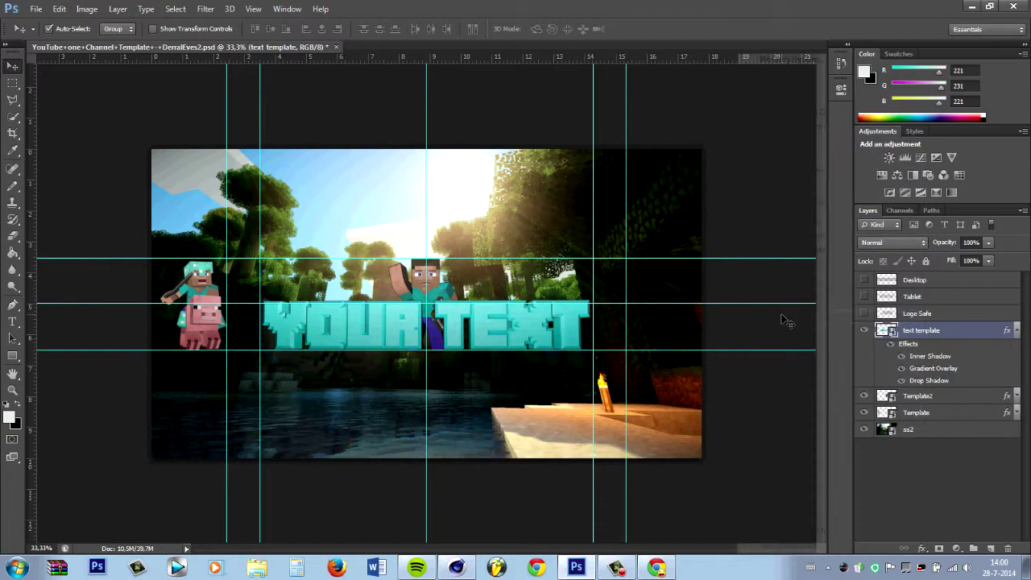
Hide the text's Gradient Overlay and confirm Template2's blending options.
right_click(1000, 334)
left_click(798, 53)
left_click(631, 218)
left_click(991, 99)
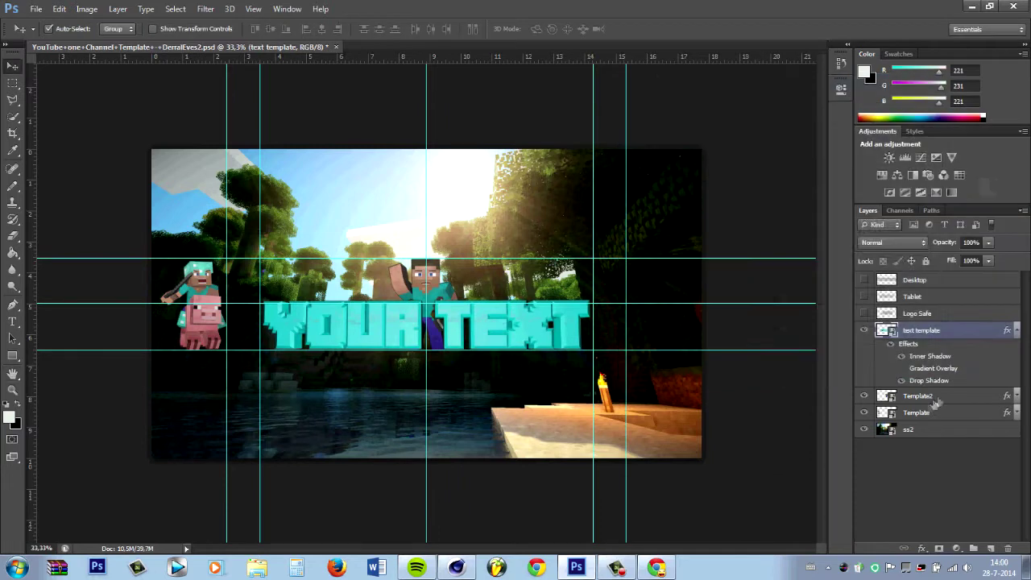
right_click(934, 397)
left_click(769, 54)
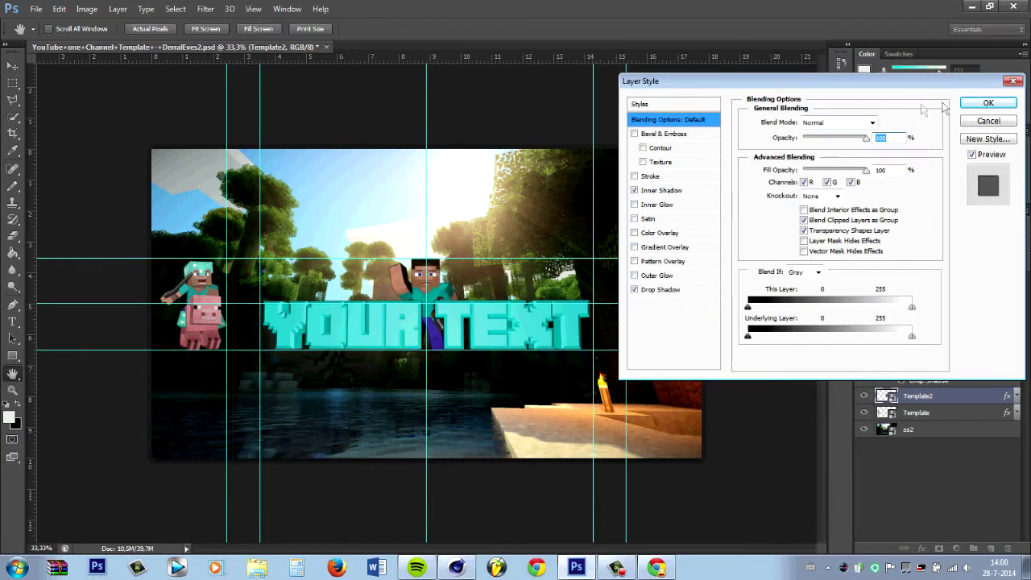
left_click(978, 102)
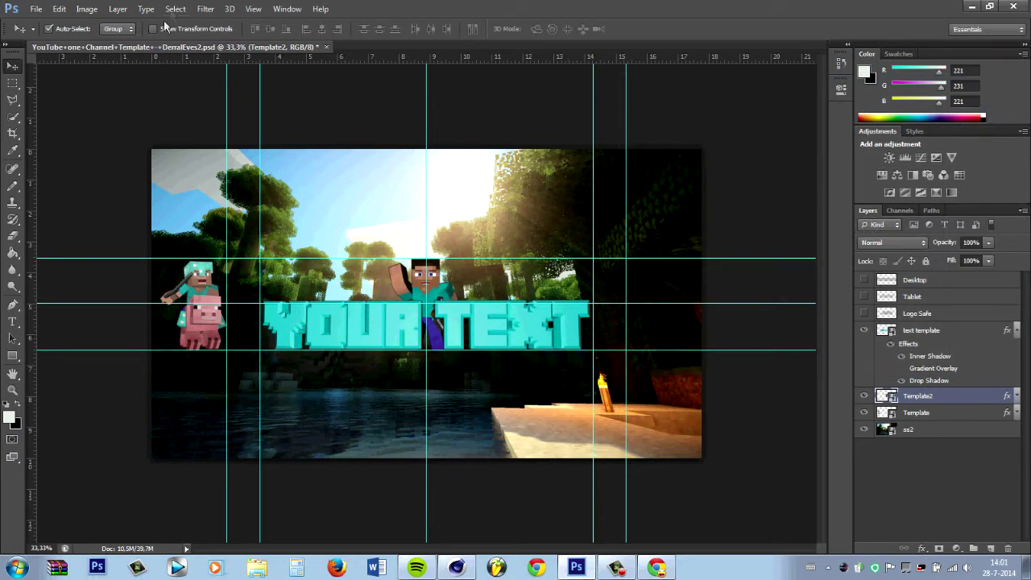
Place the Twitter icon from Downloads, shrink it to about 11%, and set it beside YOUR TEXT.
left_click(35, 9)
left_click(46, 222)
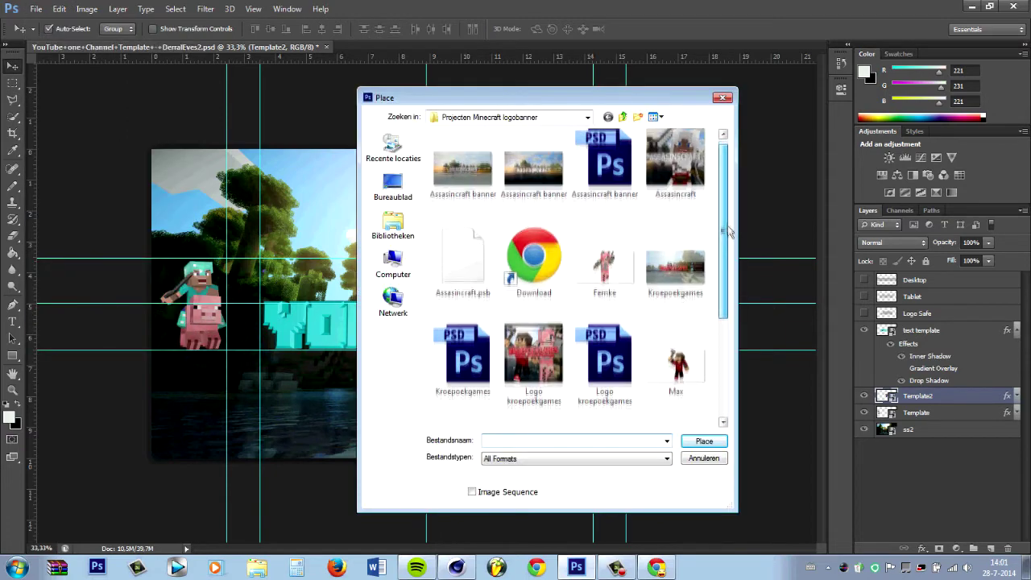
scroll(729, 232, "down", 5)
left_click(392, 149)
double_click(448, 244)
scroll(723, 186, "down", 3)
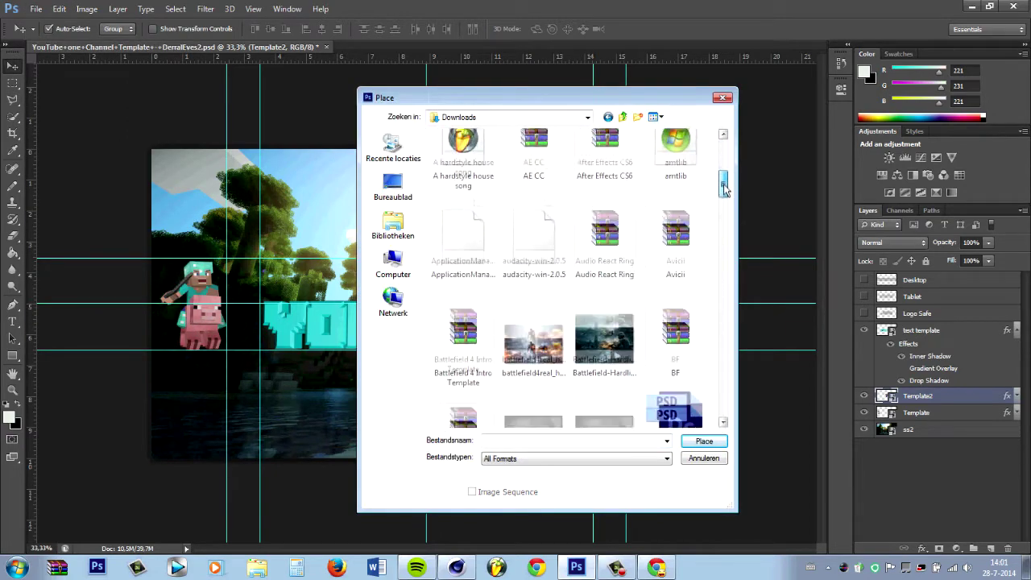
scroll(724, 187, "down", 3)
scroll(724, 187, "down", 3)
double_click(674, 222)
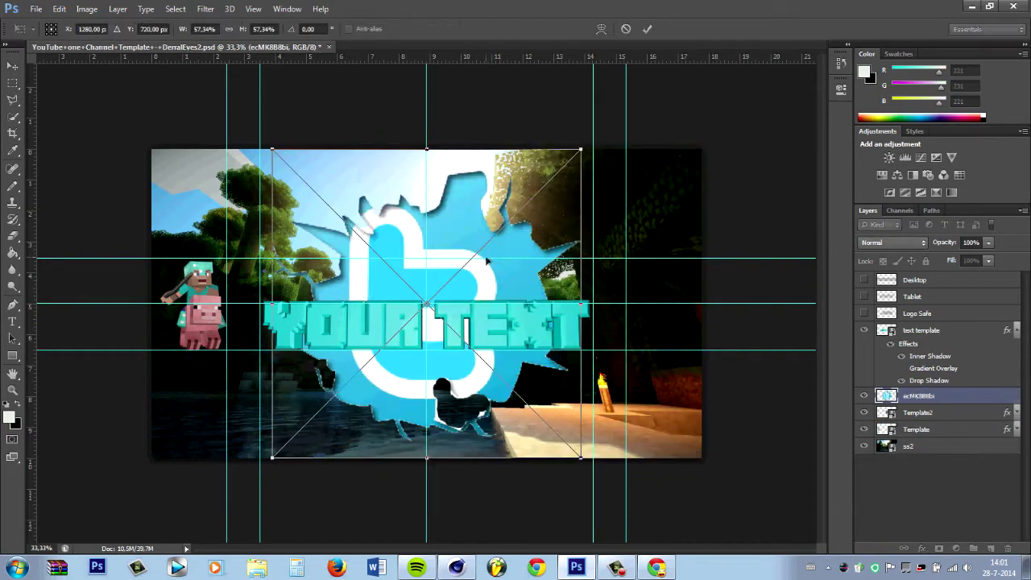
left_click_drag(579, 149, 290, 357, "shift")
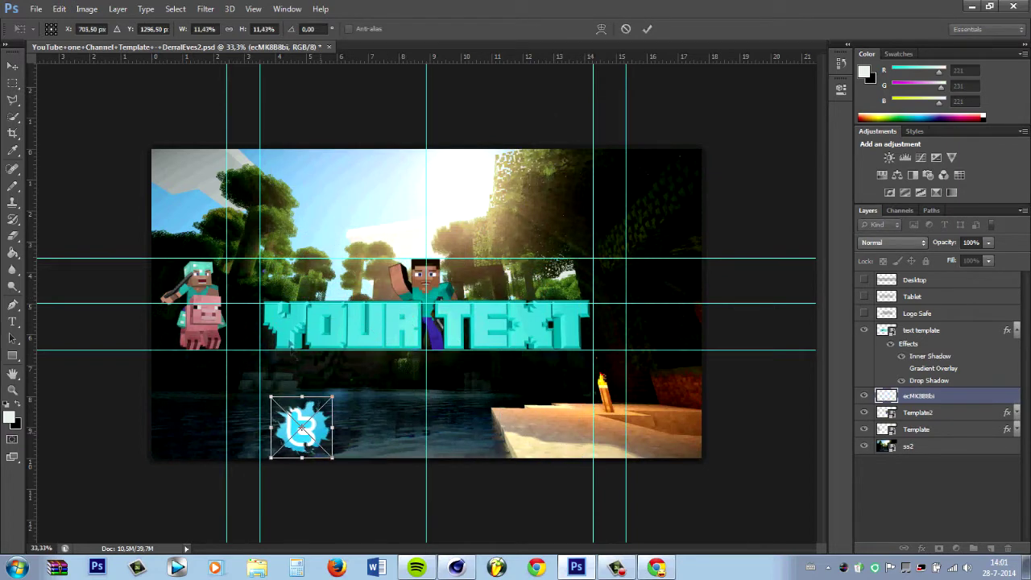
left_click_drag(315, 435, 272, 328)
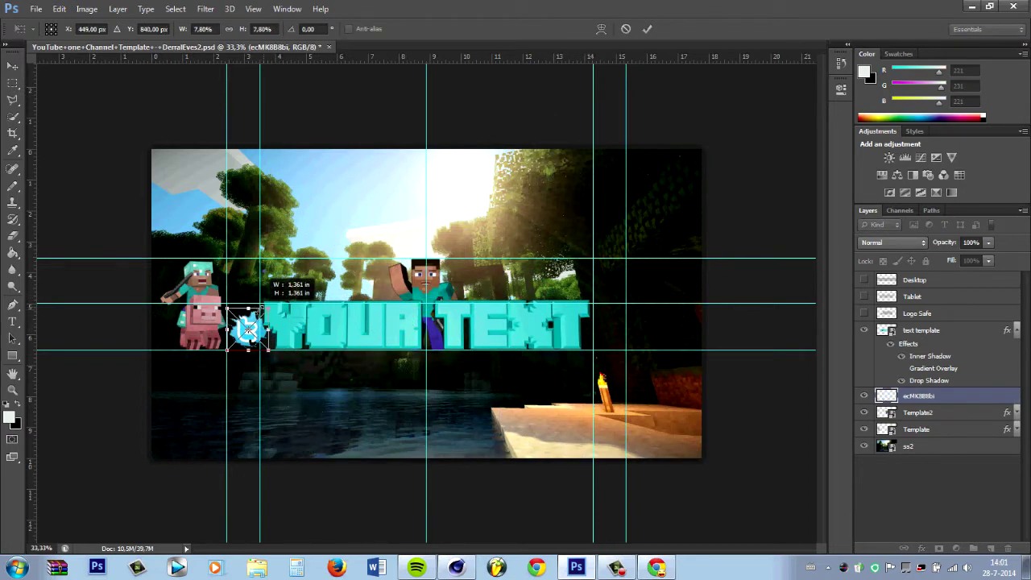
left_click_drag(262, 315, 259, 319)
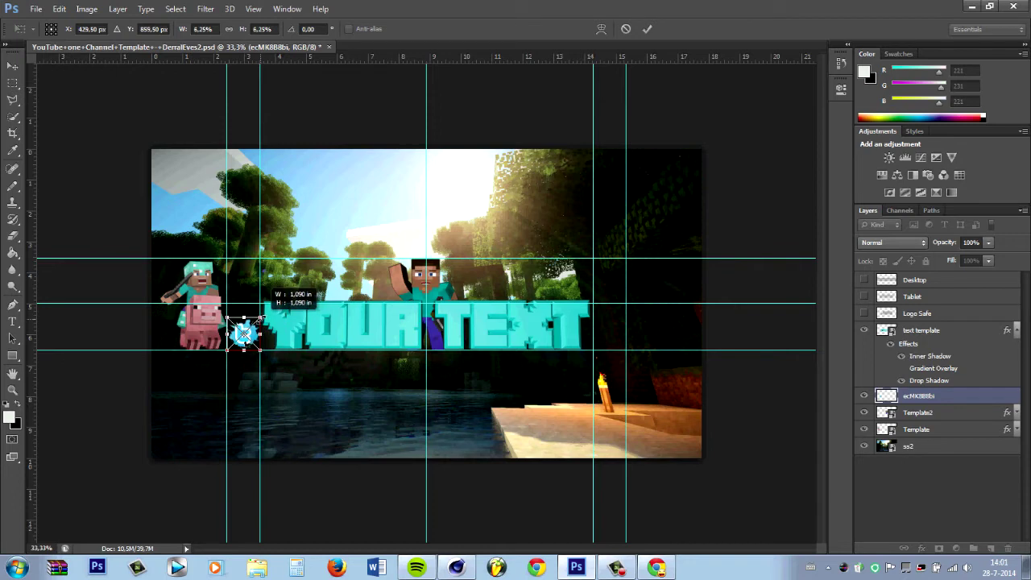
key("Return")
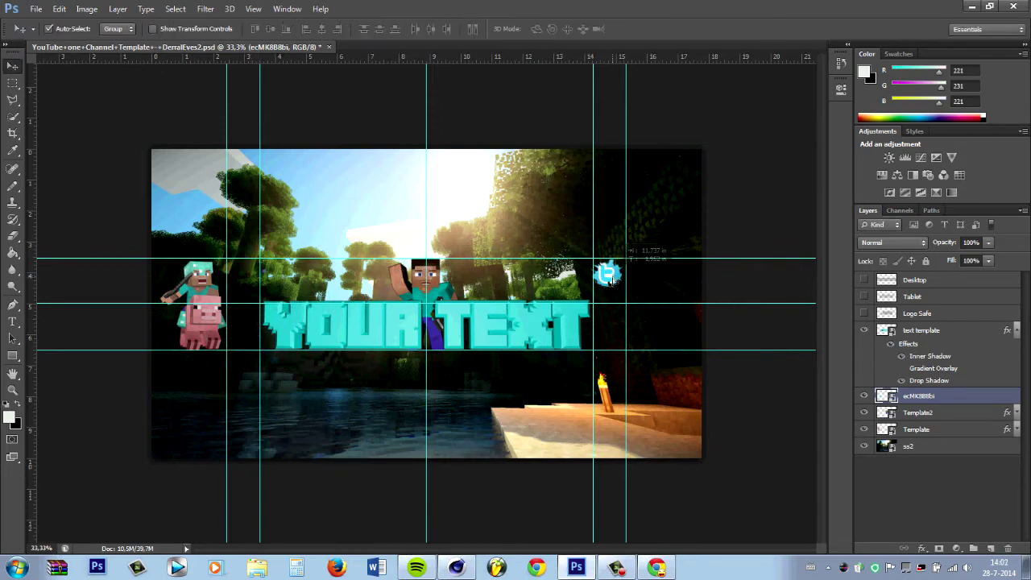
Place the fb1 Facebook icon, shrink it to icon size, and set it below the Twitter icon.
left_click(36, 9)
left_click(57, 218)
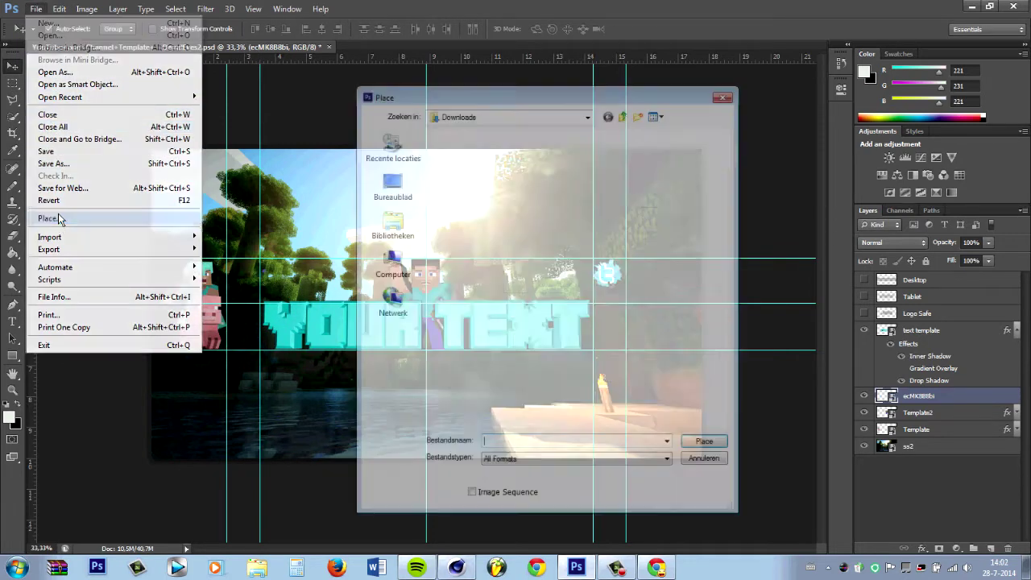
left_click(392, 185)
scroll(564, 282, "down", 1)
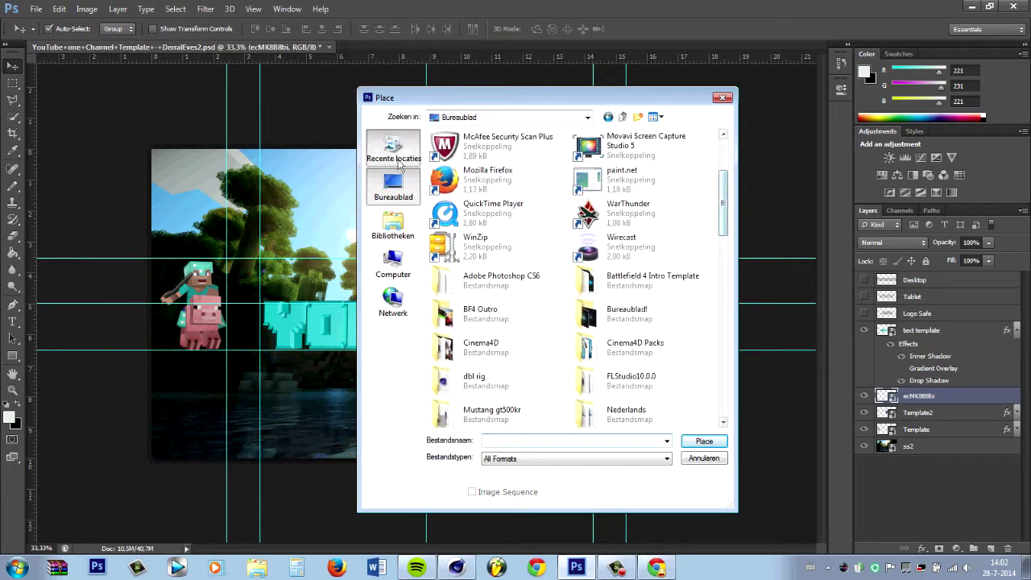
mouse_move(723, 153)
left_mouse_down()
mouse_move(736, 389)
mouse_move(711, 241)
mouse_move(714, 257)
left_mouse_up()
double_click(472, 230)
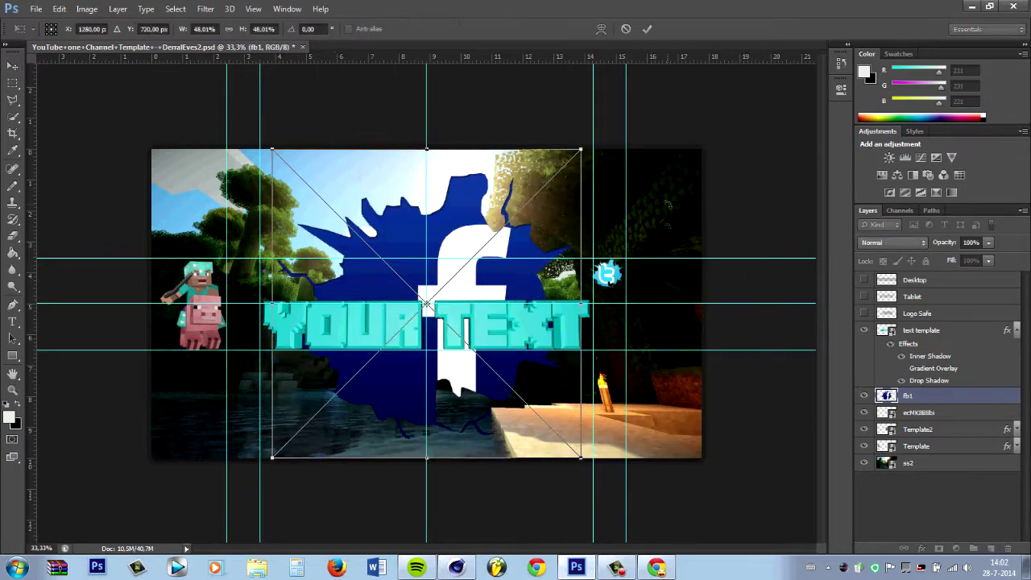
left_click_drag(482, 310, 364, 314)
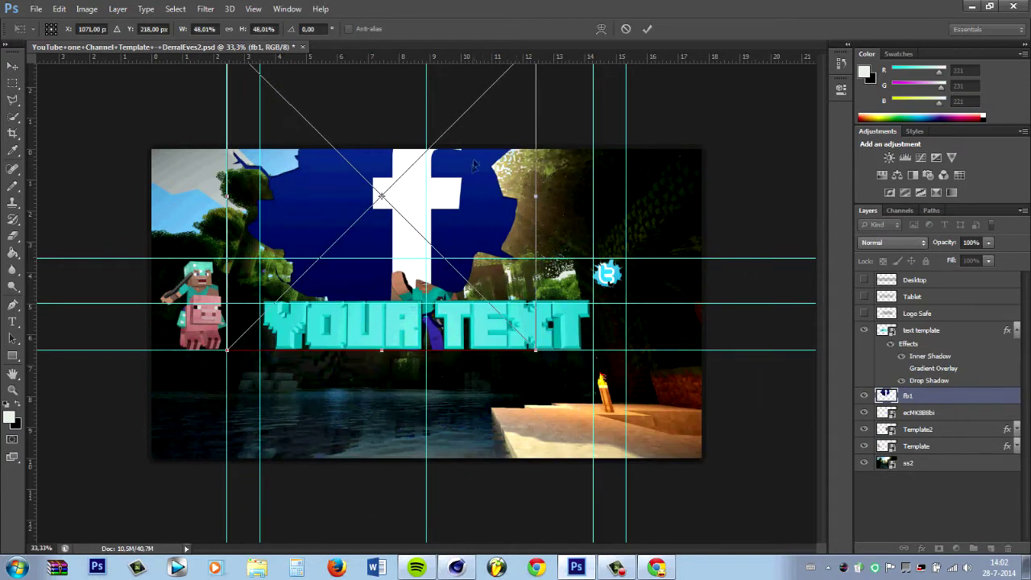
left_click_drag(474, 164, 403, 185)
left_click_drag(516, 72, 346, 346, "shift")
left_click_drag(306, 394, 670, 272)
left_click_drag(724, 220, 625, 294, "shift")
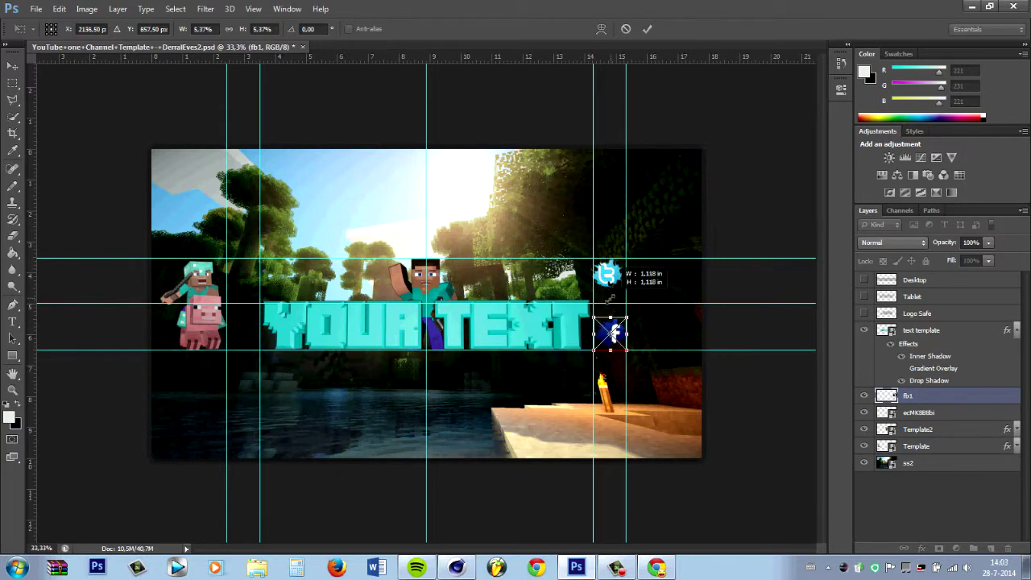
key("Return")
left_click_drag(609, 334, 613, 325)
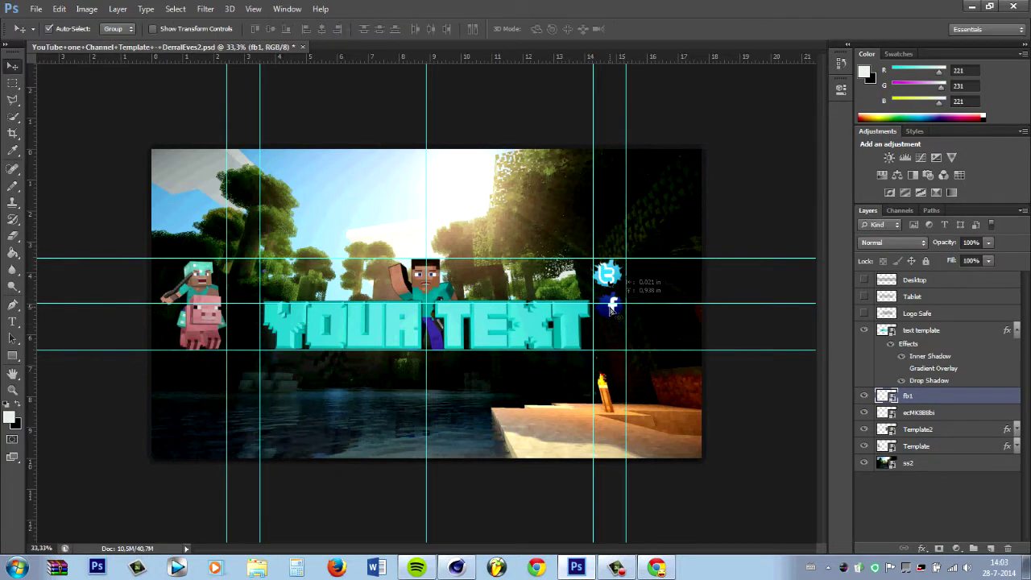
Search Google Images for 'twitch logo png' and browse the results.
left_click(656, 568)
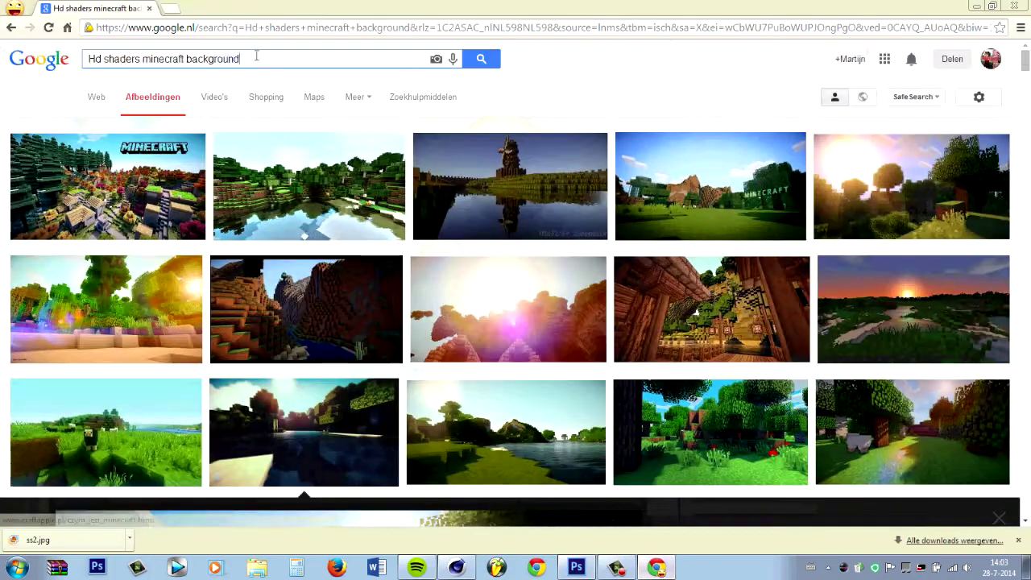
triple_click(253, 58)
type("twitch logo png")
key("Return")
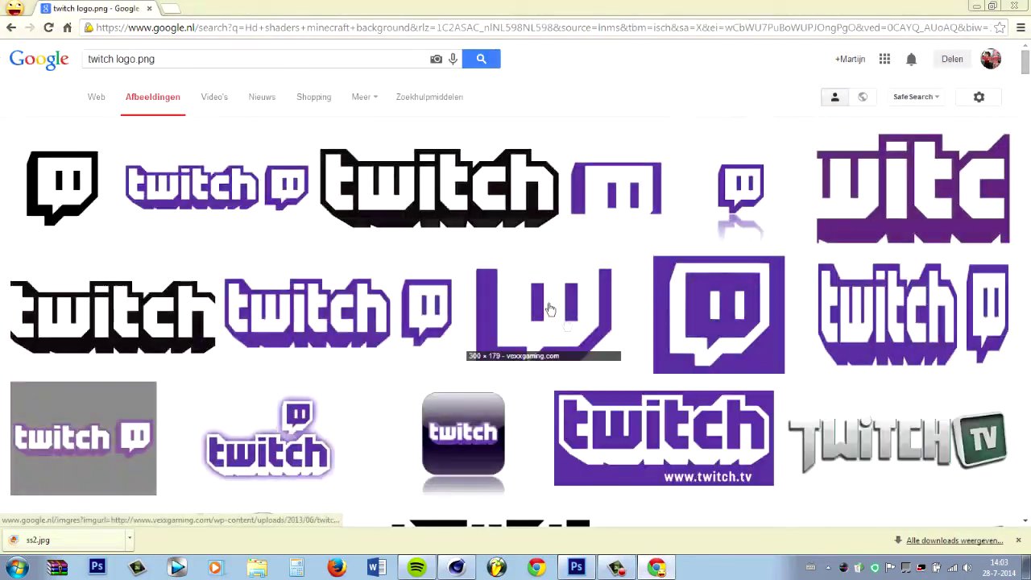
scroll(547, 298, "down", 2)
scroll(596, 290, "down", 2)
scroll(653, 278, "down", 1)
scroll(652, 277, "down", 6)
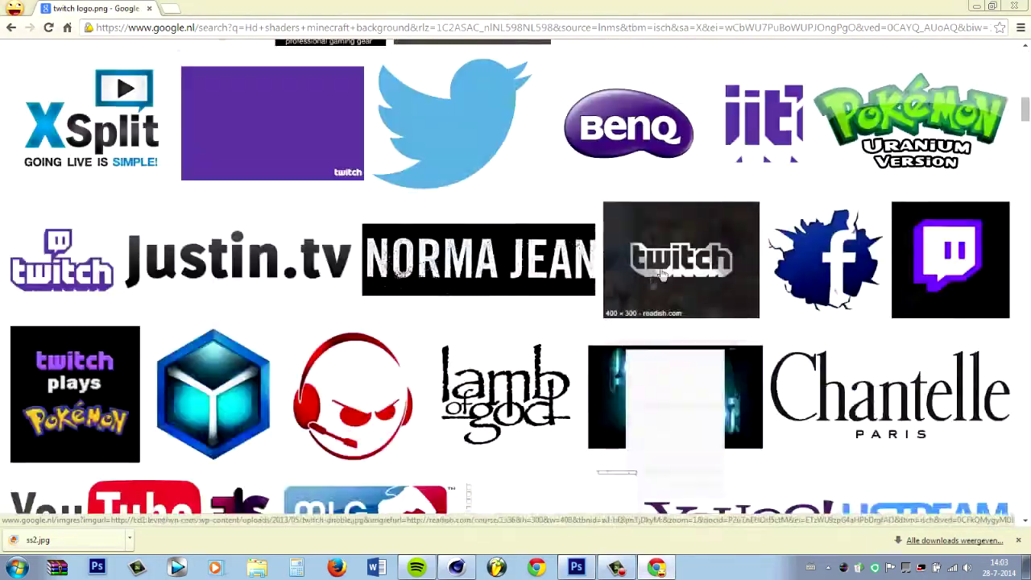
scroll(483, 282, "down", 3)
scroll(358, 286, "down", 7)
scroll(358, 286, "up", 13)
scroll(358, 286, "up", 5)
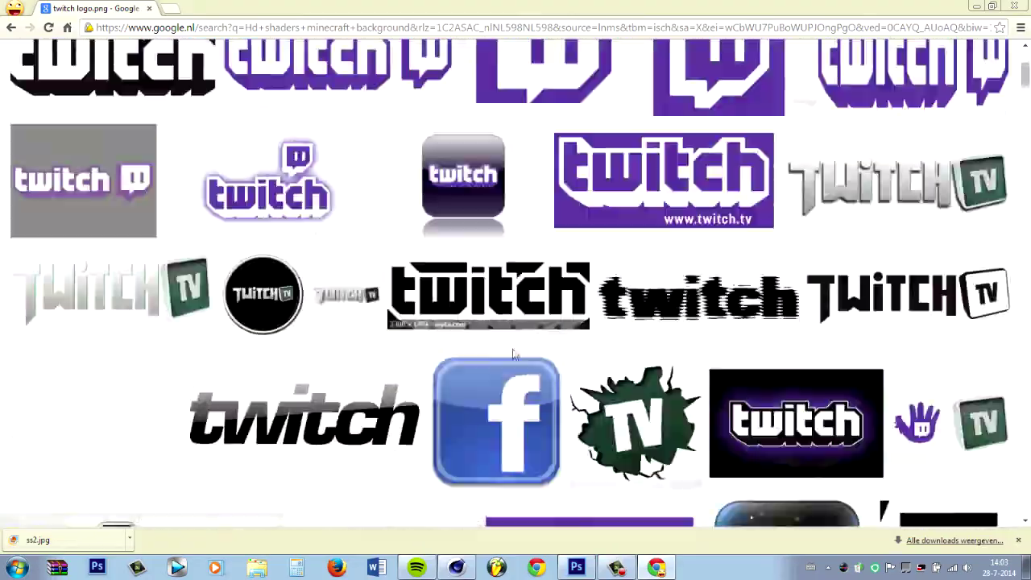
scroll(359, 286, "up", 3)
scroll(387, 298, "down", 3)
Open the cracked TV logo result and save the image to the computer.
left_click(628, 403)
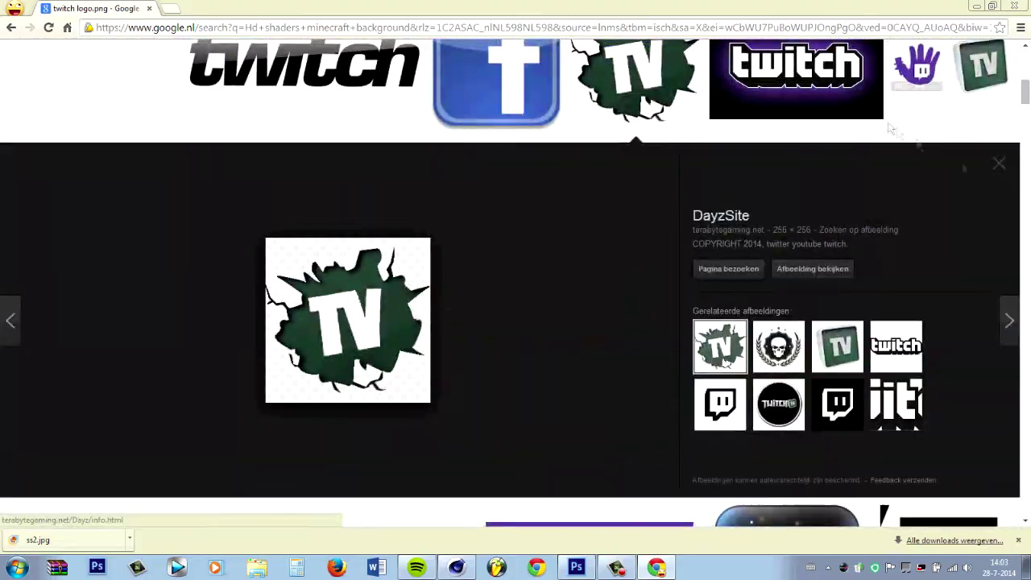
scroll(806, 241, "down", 6)
left_click(816, 391)
left_click(837, 346)
right_click(334, 330)
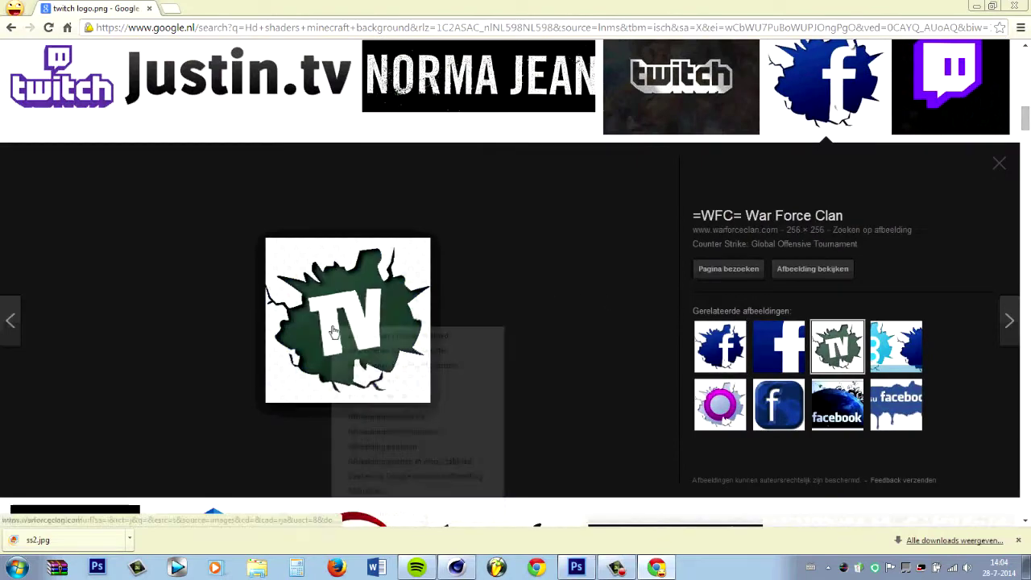
left_click(386, 419)
key("Return")
Place the downloaded TV icon on the right, scaled to about 31% under Facebook.
key("alt+Tab")
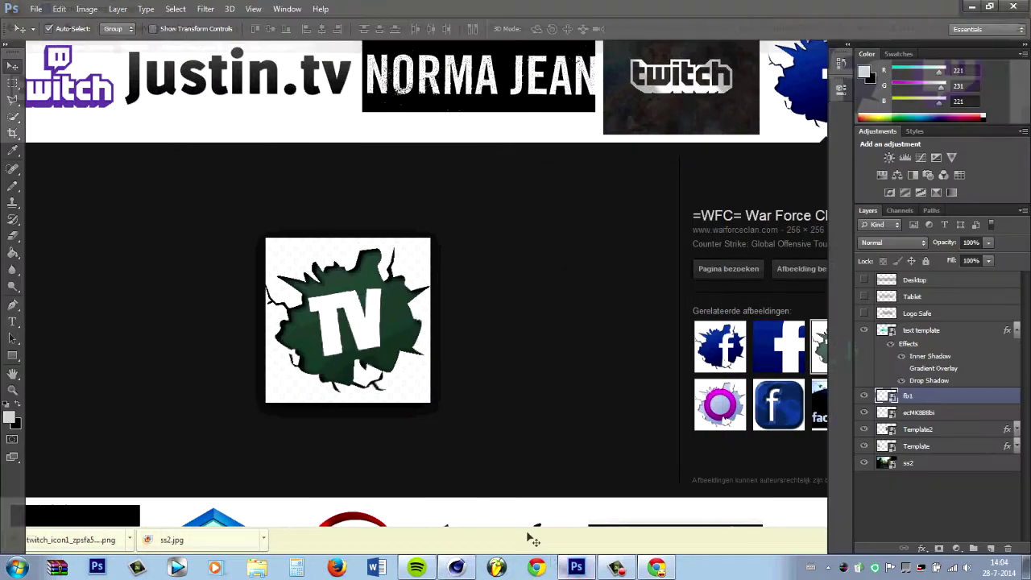
left_click(36, 9)
left_click(54, 215)
double_click(483, 165)
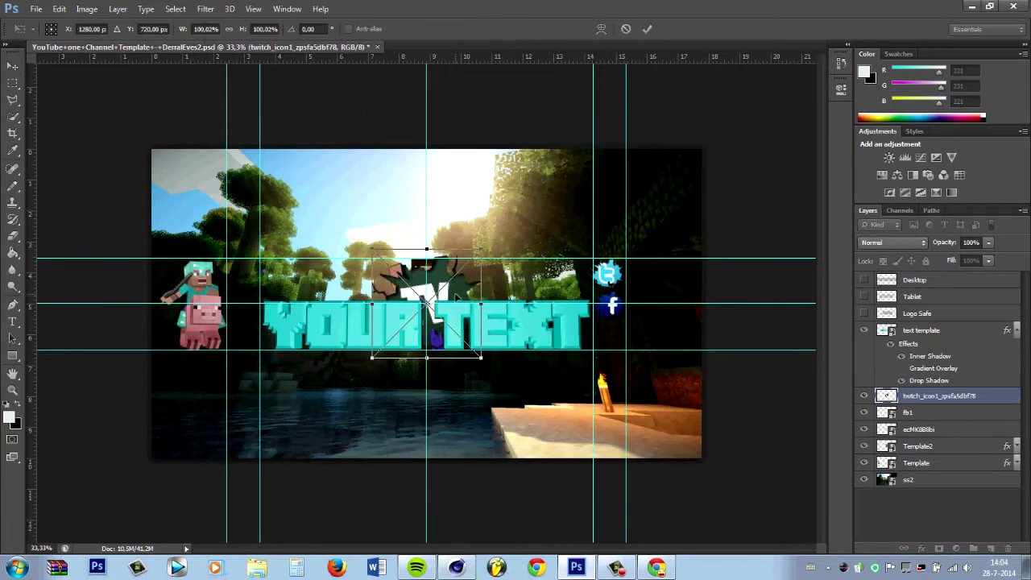
left_click_drag(456, 297, 679, 292)
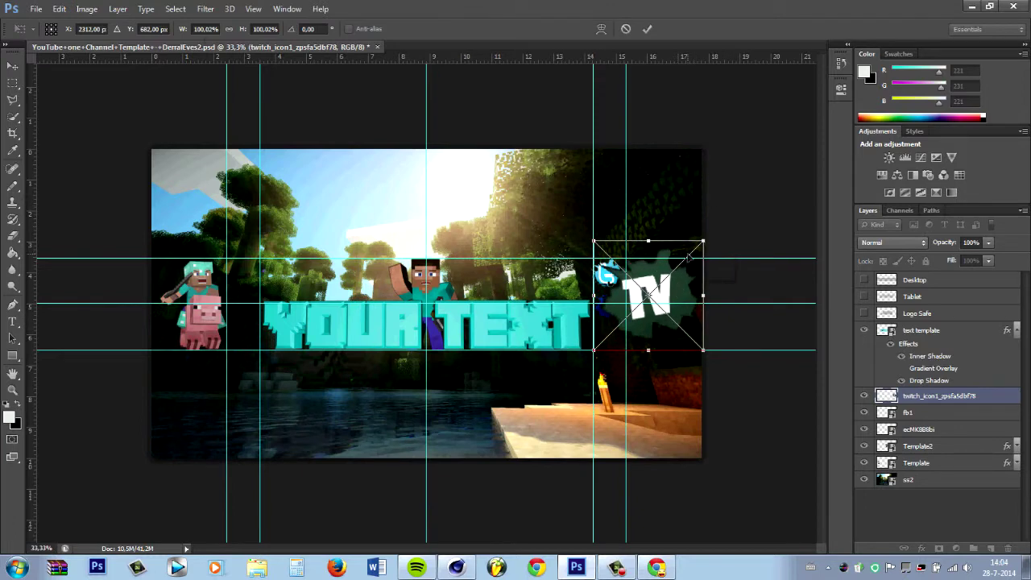
left_click_drag(702, 241, 628, 313, "shift")
key("Return")
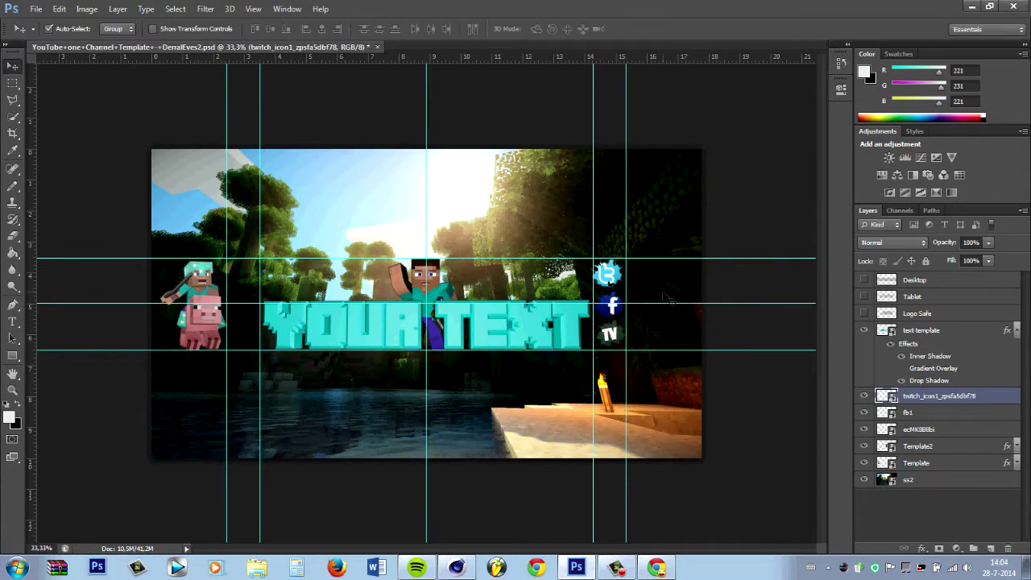
Paste the text's layer style onto the Facebook, TV and Twitter icon layers.
left_click(1016, 331)
right_click(922, 347)
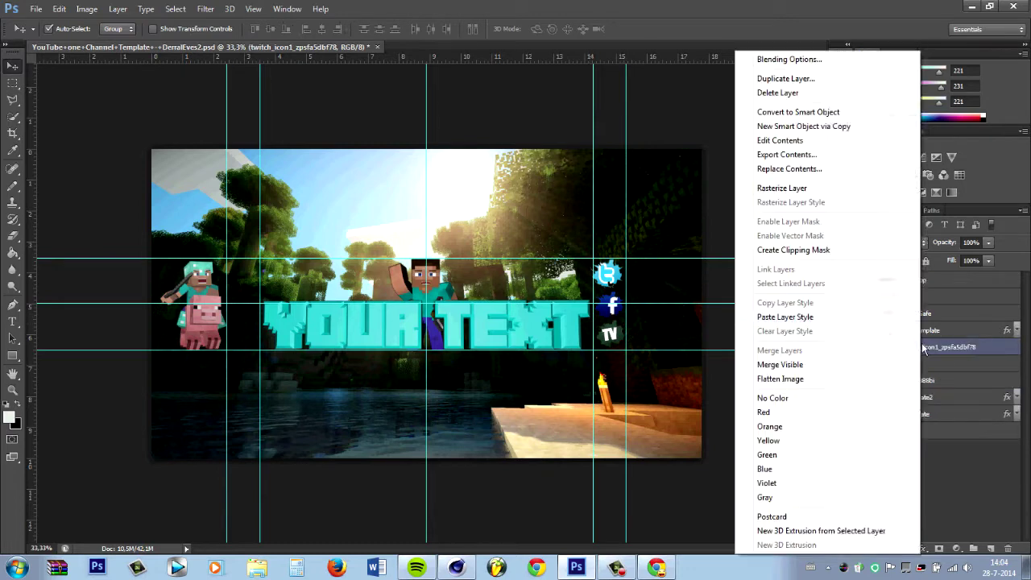
left_click(947, 366)
right_click(934, 396)
left_click(797, 301)
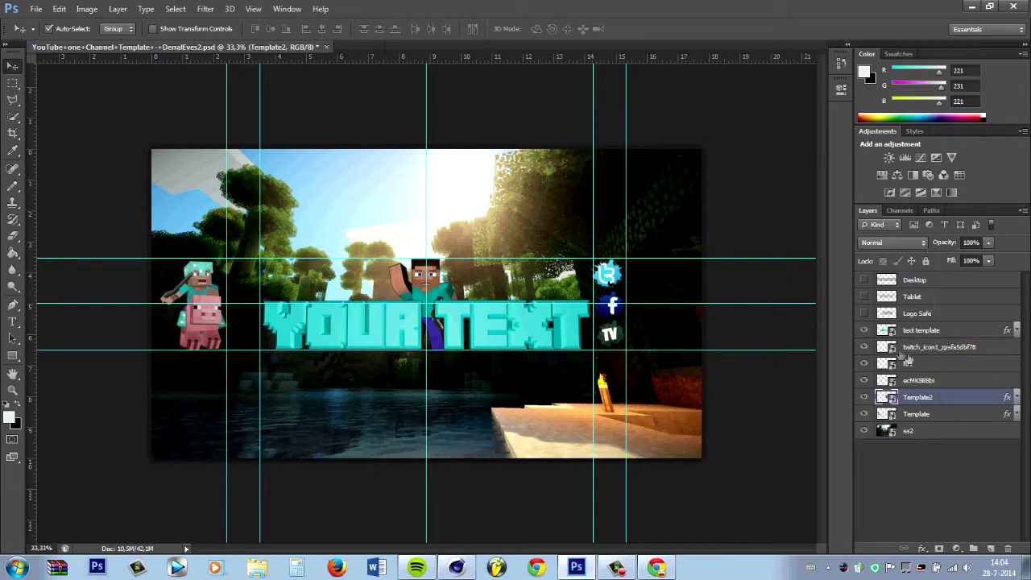
right_click(922, 363)
left_click(797, 301)
left_click(1016, 363)
right_click(934, 346)
left_click(793, 316)
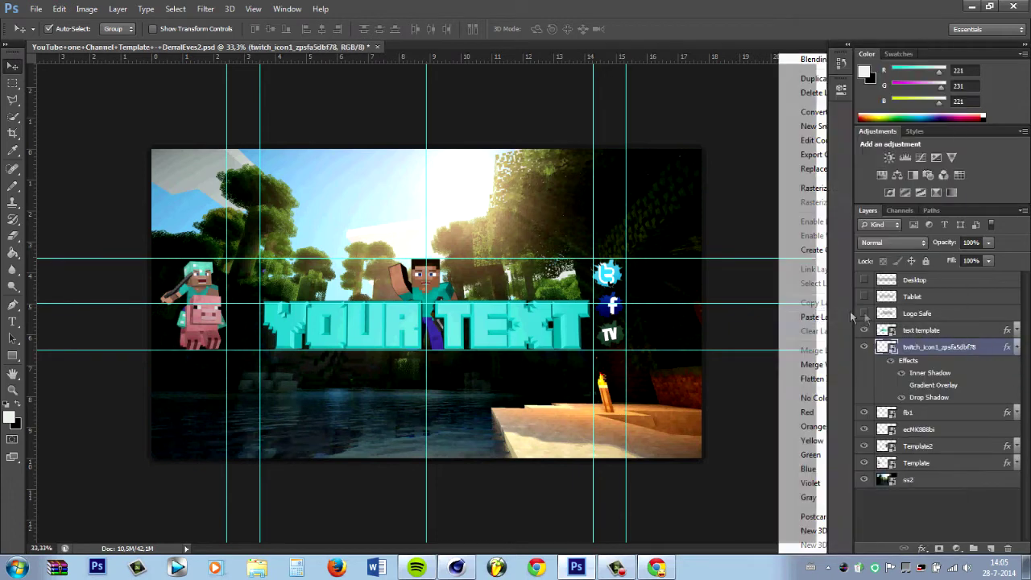
left_click(1016, 347)
right_click(930, 380)
left_click(791, 314)
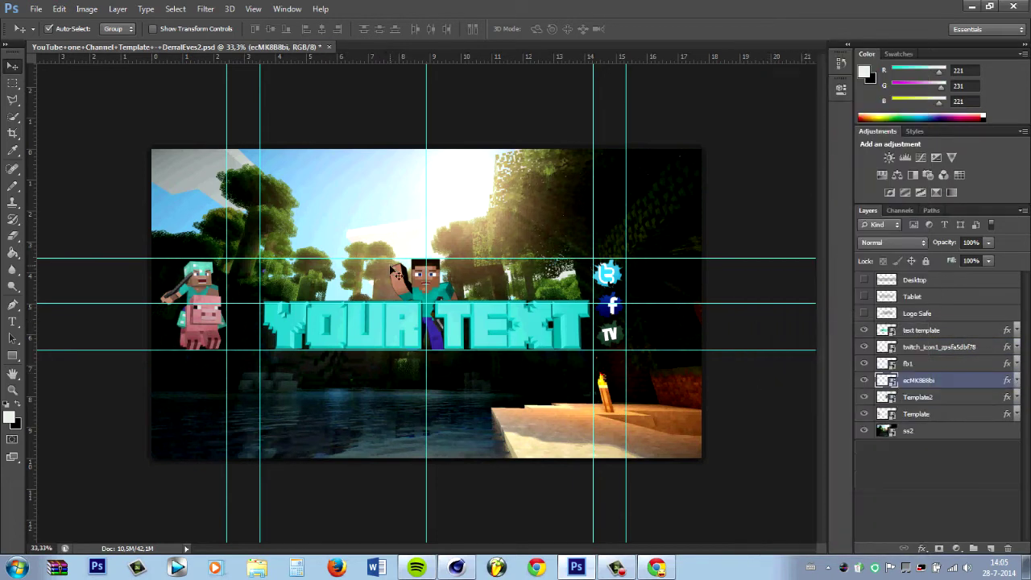
Shift the logo with Steve and the three social icons left, then start a new text layer.
left_click(896, 397)
left_click(924, 332, "ctrl")
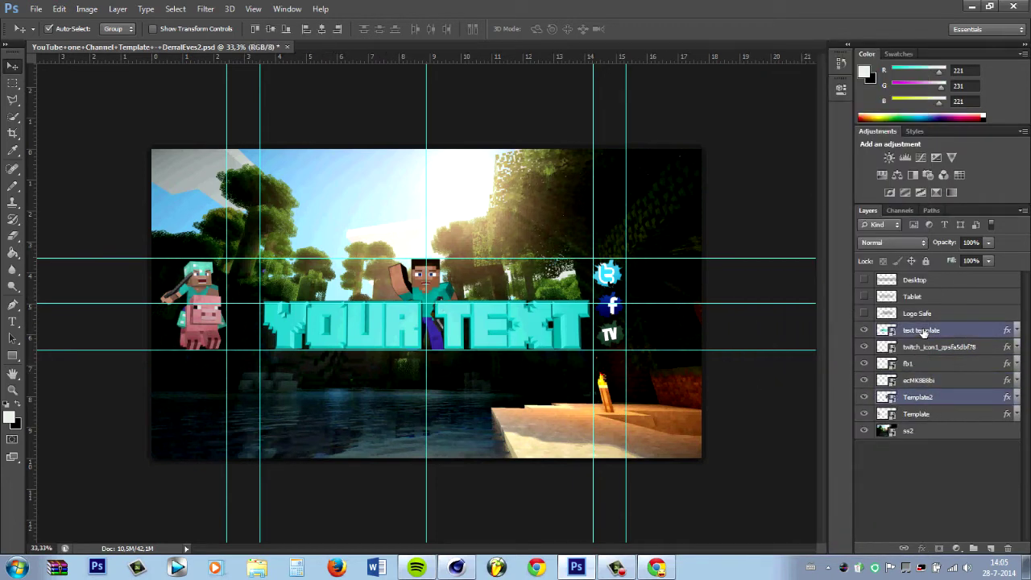
left_click_drag(357, 337, 338, 332)
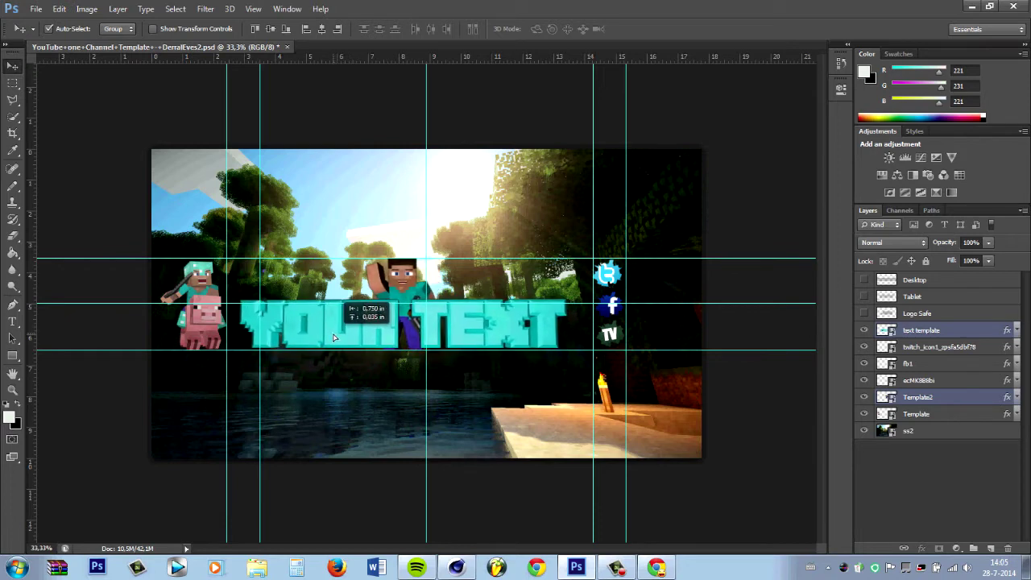
left_click(918, 346)
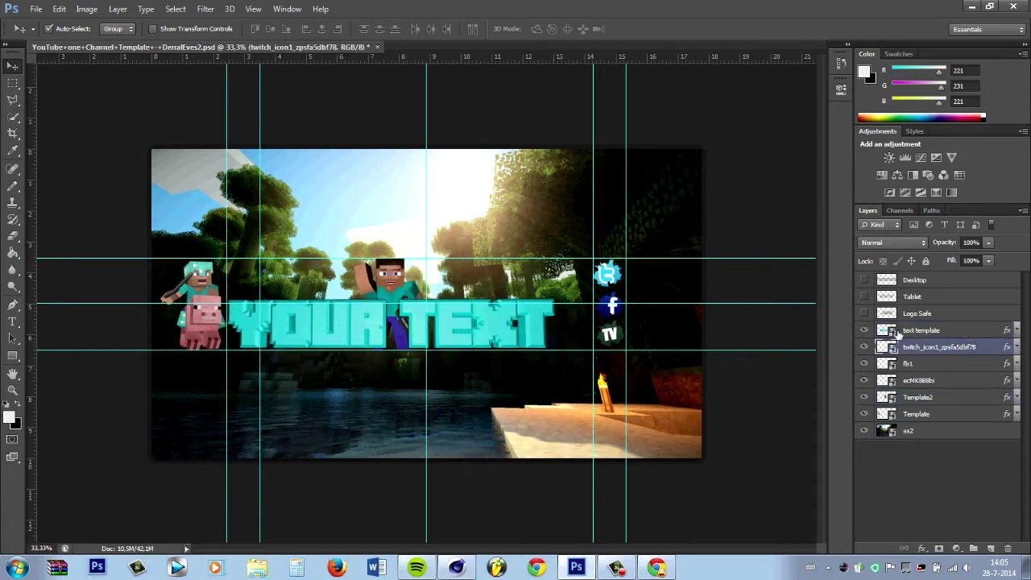
left_click(916, 380, "shift")
left_click_drag(607, 278, 575, 276)
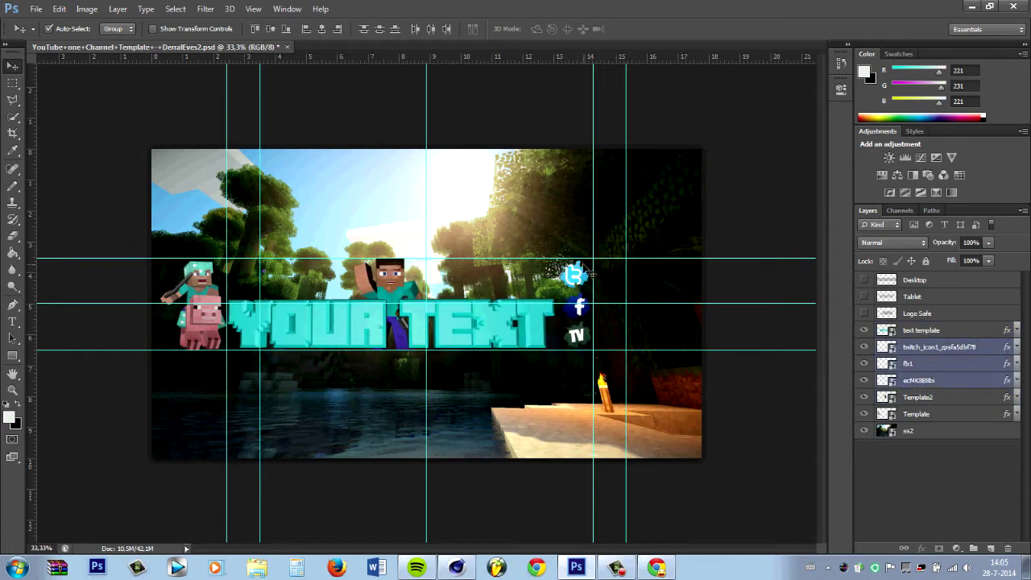
left_click(12, 321)
left_click(362, 228)
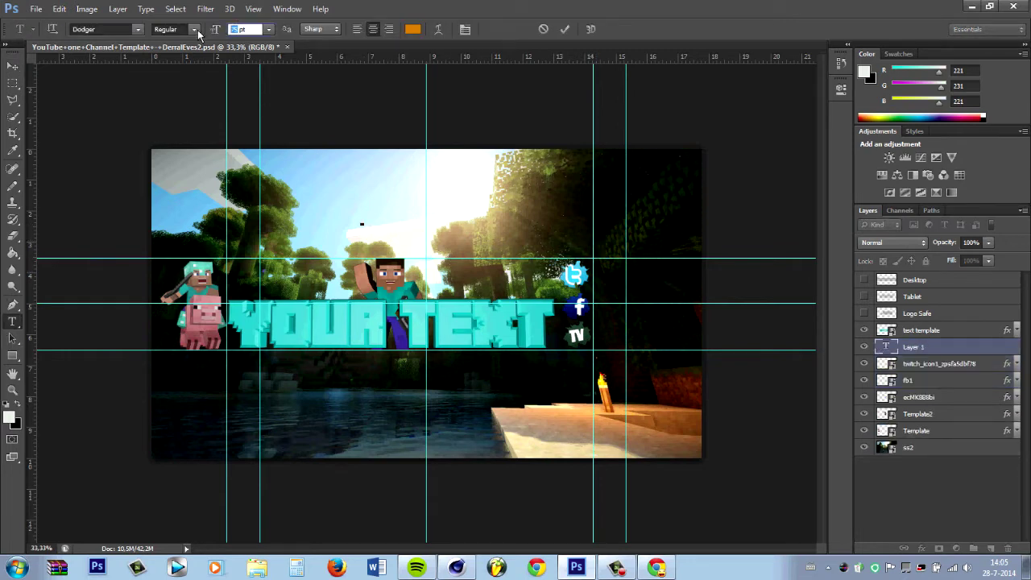
Set the TWITTER.COM caption to MineCrafter 3 at 14 pt beside the Twitter icon, then open its layer options.
left_click(137, 29)
left_click(111, 38)
left_click(360, 222)
type("TWITTER.COM/YOUR TEXT")
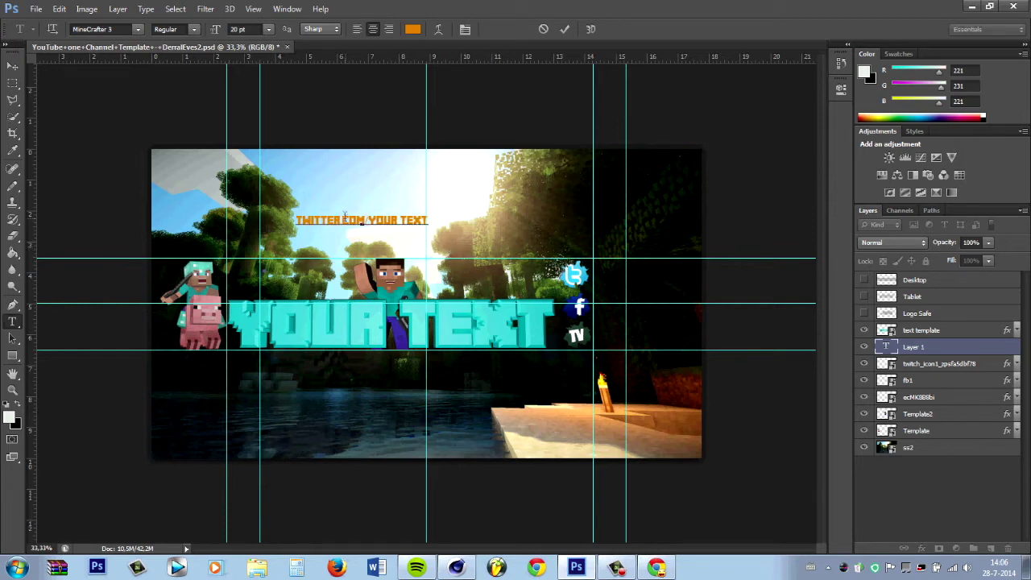
left_click_drag(378, 248, 491, 247, "ctrl")
key("ctrl+a")
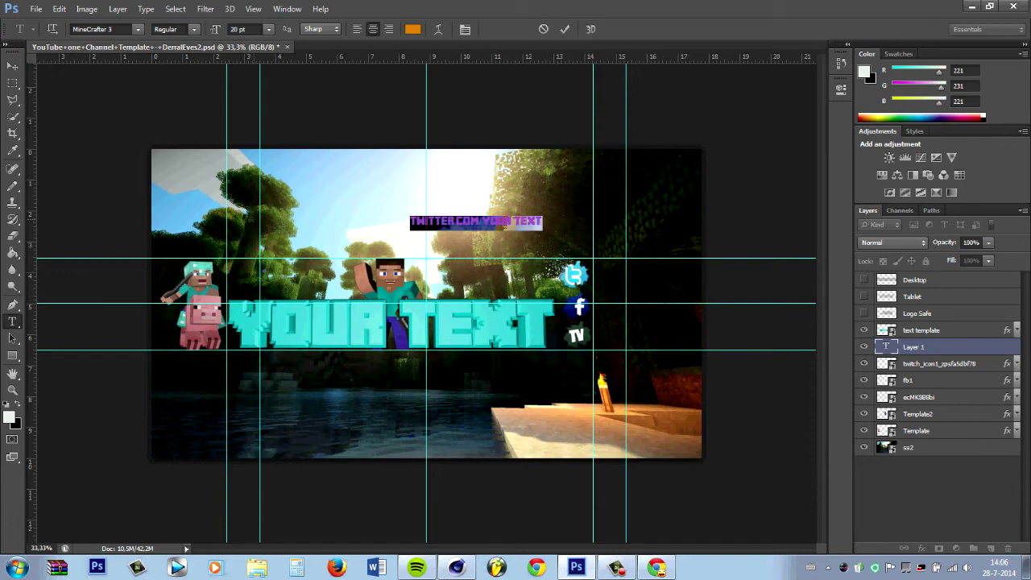
left_click(268, 29)
left_click(258, 163)
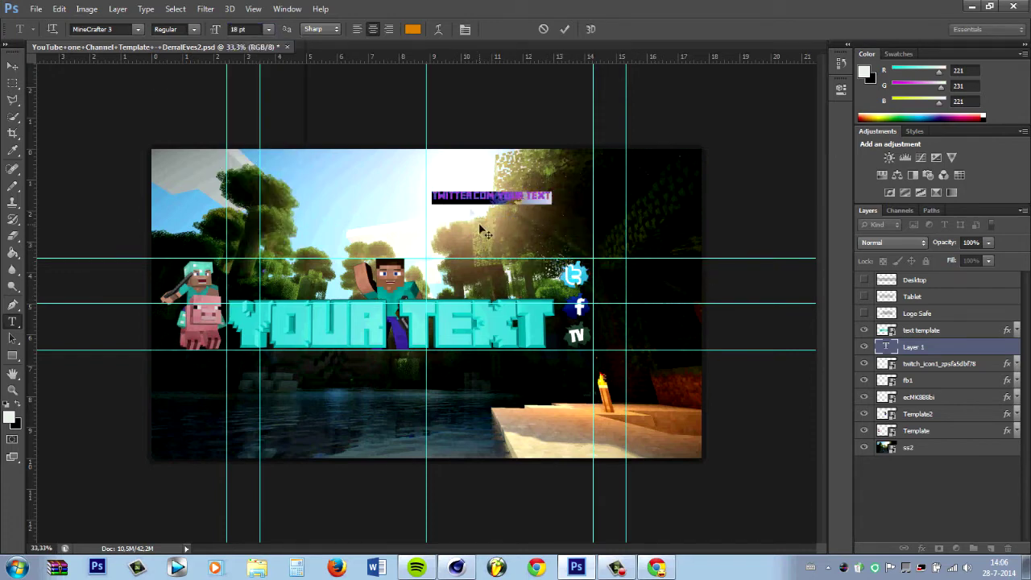
left_click(268, 29)
left_click(258, 148)
left_click_drag(484, 214, 632, 294, "ctrl")
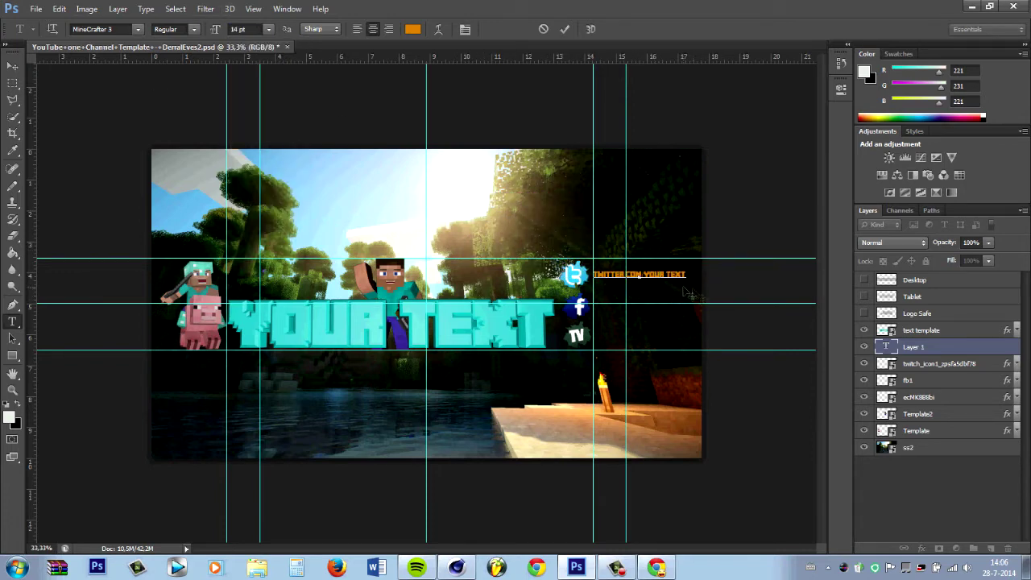
right_click(918, 347)
Add a Gradient Overlay with both gradient stops set to cyan to the Twitter text's layer style.
left_click(781, 43)
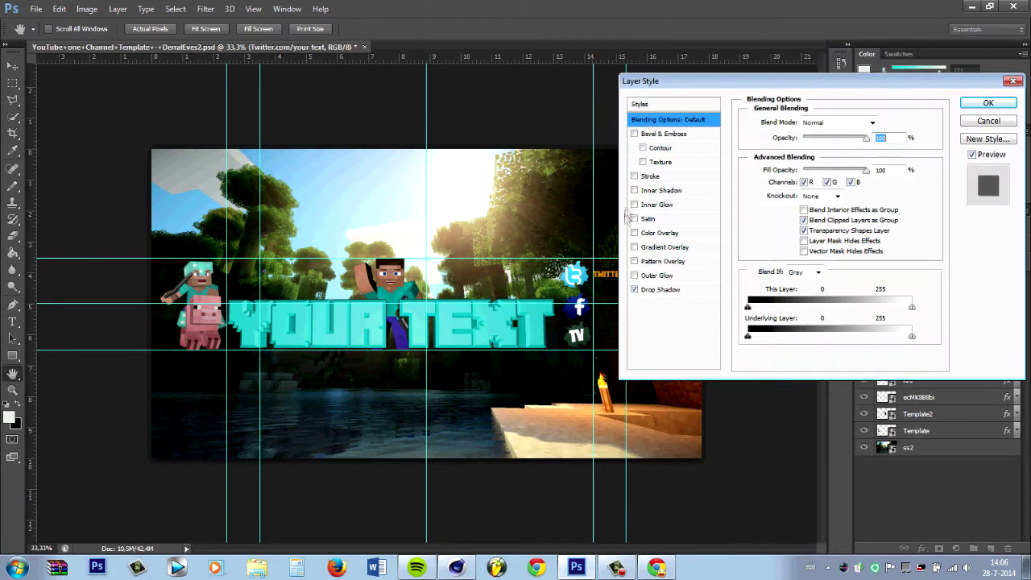
left_click(661, 247)
left_click(823, 146)
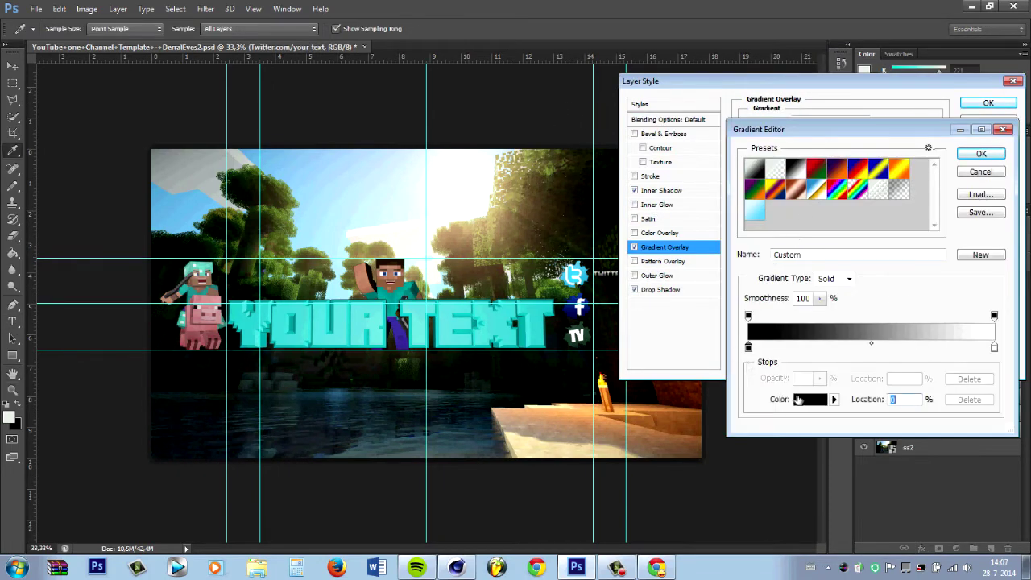
double_click(748, 347)
left_click(869, 237)
double_click(994, 347)
left_click(870, 237)
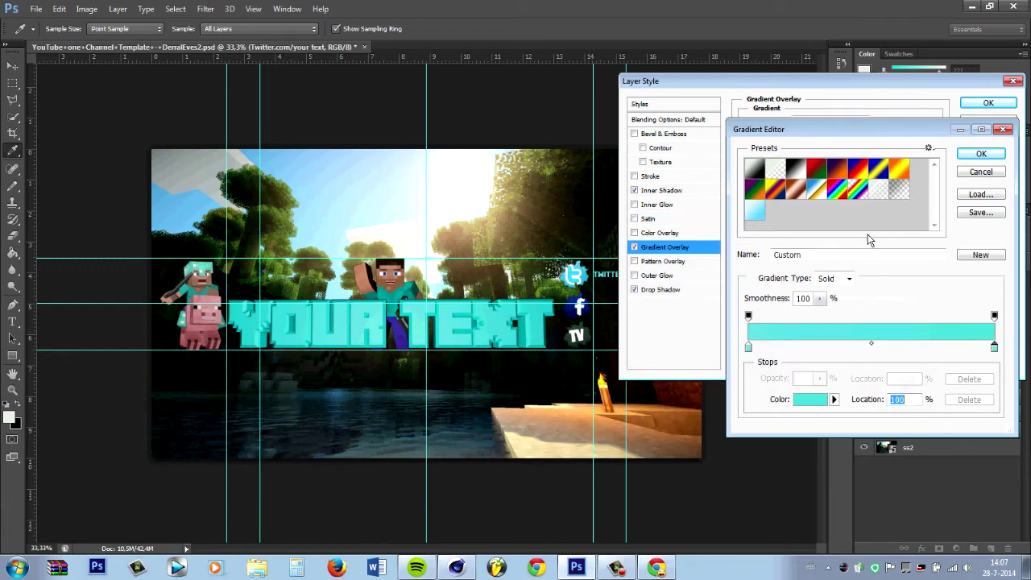
left_click(981, 153)
left_click(988, 103)
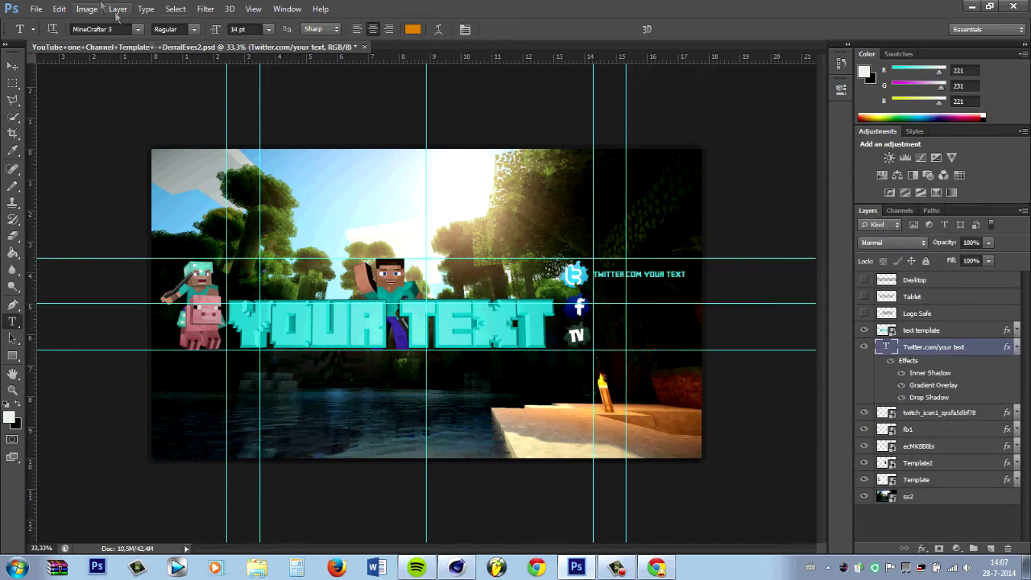
Delete the accidentally created empty text layer.
left_click(292, 232)
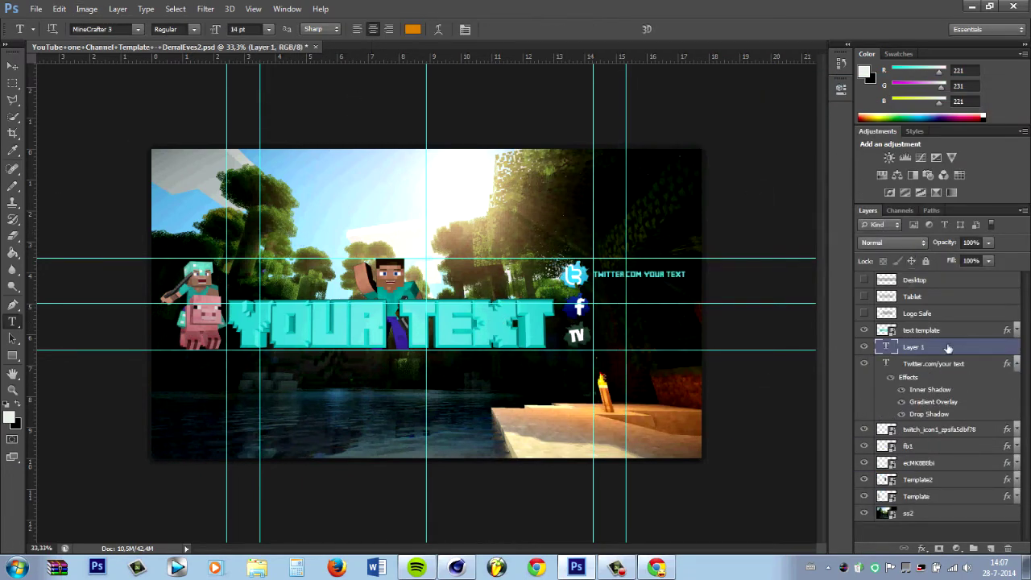
right_click(954, 347)
left_click(866, 204)
left_click(486, 212)
Set the Twitter caption's text colour to cyan.
left_click(412, 29)
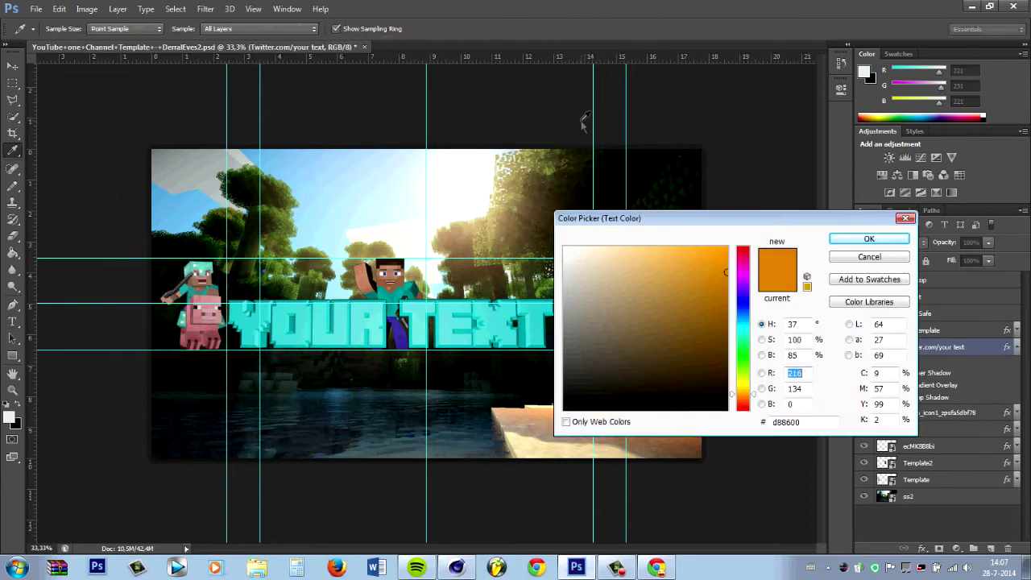
left_click(346, 323)
left_click(878, 233)
Type the FACEBOOK.COM/YOUR TEXT and TWITCHTV/YOUR TEXT captions beside their icons.
left_click(1017, 347)
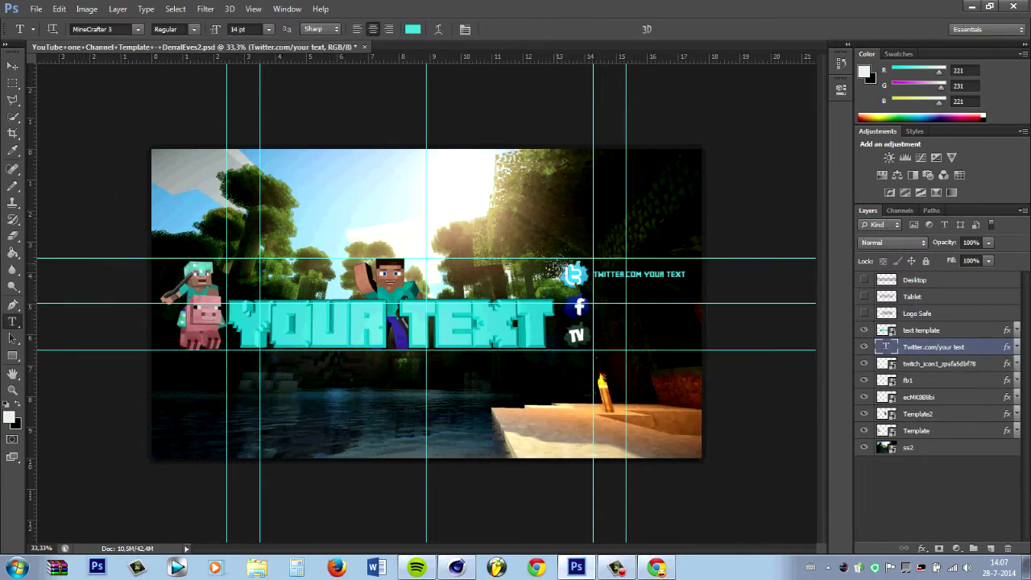
left_click(456, 212)
type("FACEBOOK.COM YOUR TEXT")
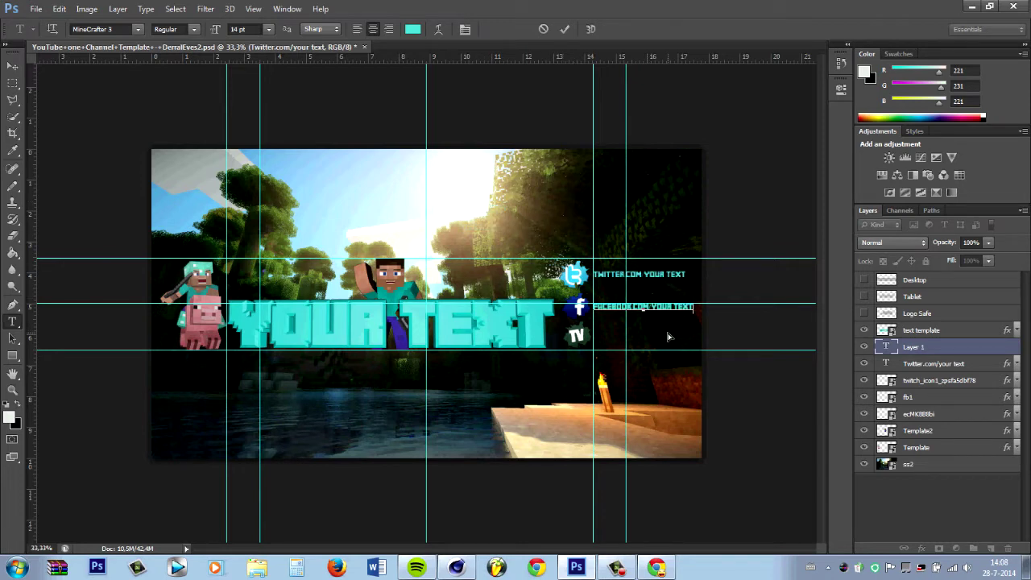
left_click(926, 345)
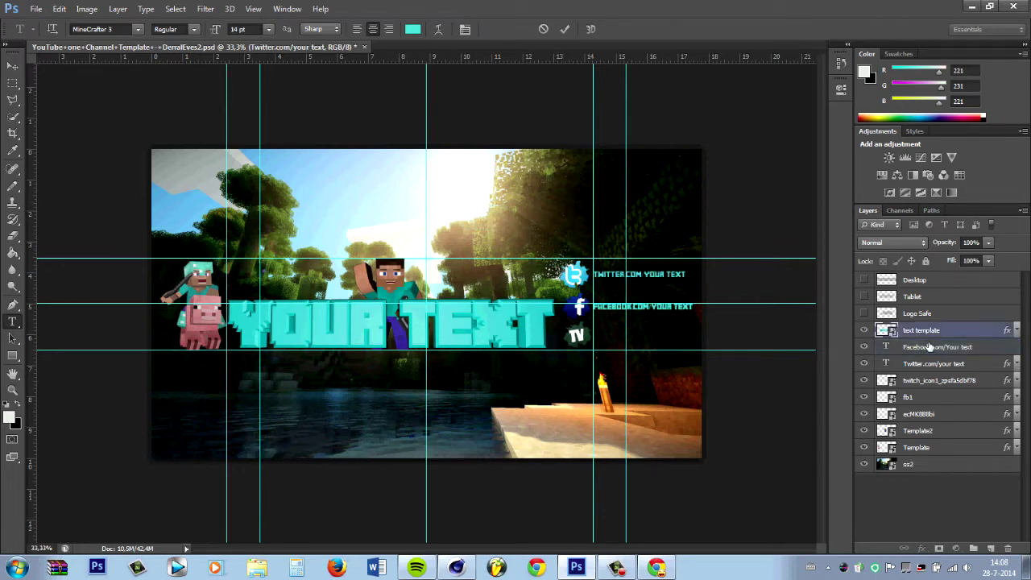
left_click(283, 235)
type("TWITCHTV/YOUR TEXT")
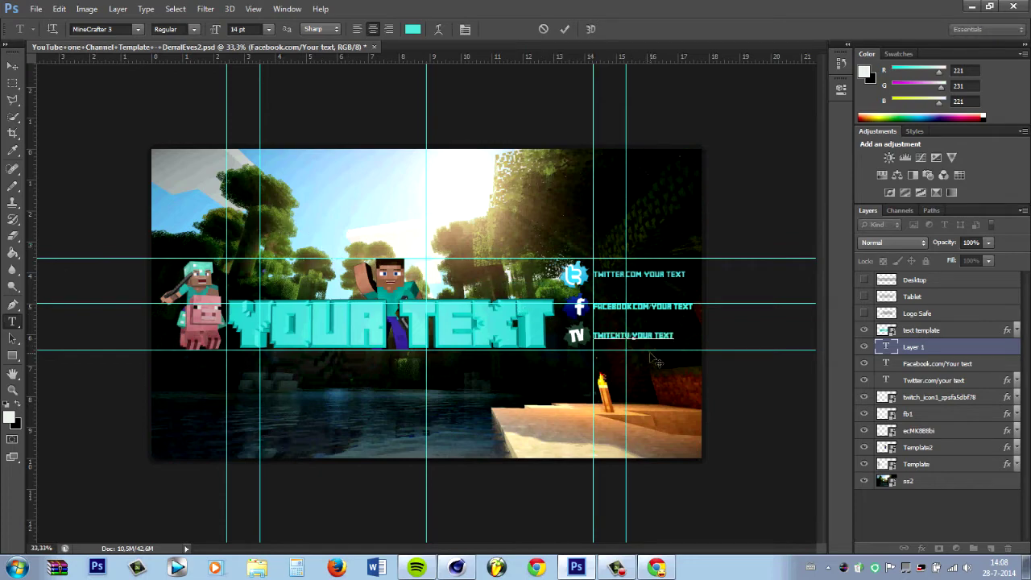
Copy the Twitter layer's style onto both new captions and move the text template layer lower.
right_click(938, 379)
left_click(805, 362)
right_click(973, 362)
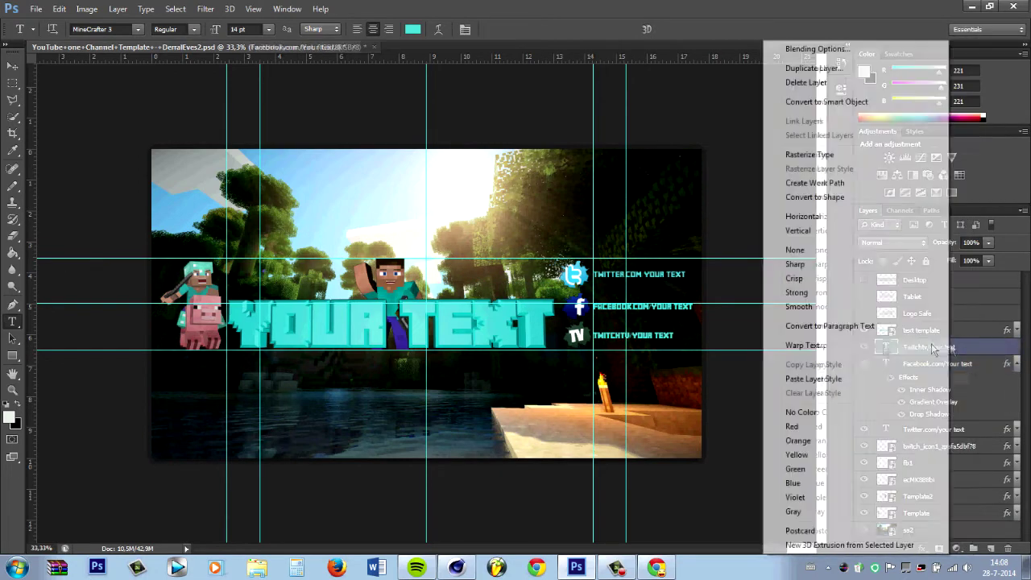
left_click(636, 437)
left_click(1016, 346)
left_click(1017, 364)
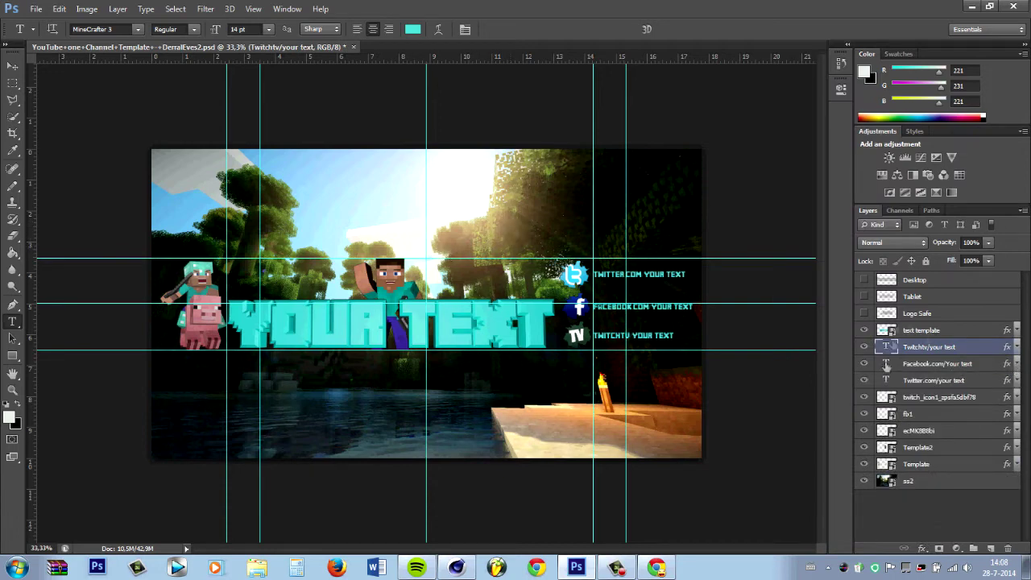
left_click_drag(936, 334, 922, 407)
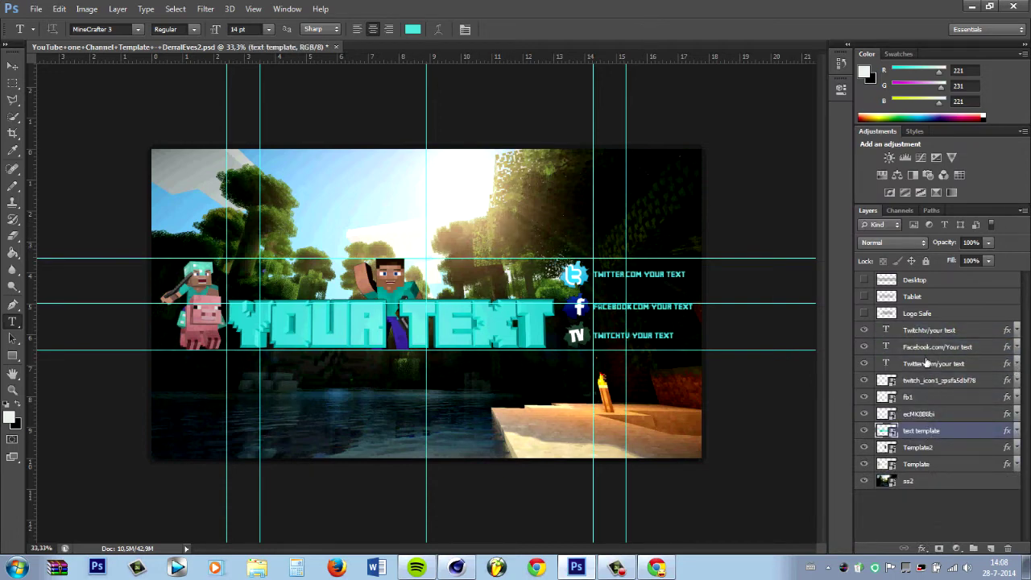
Return the text template layer to the top and type the creator's name beside the pig.
left_click(922, 413)
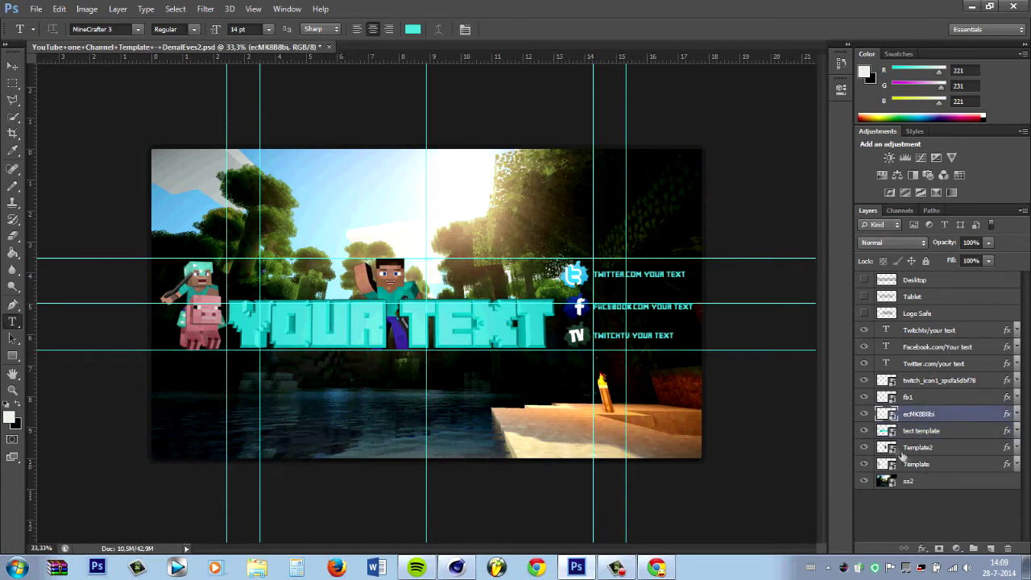
left_click_drag(913, 465, 918, 326)
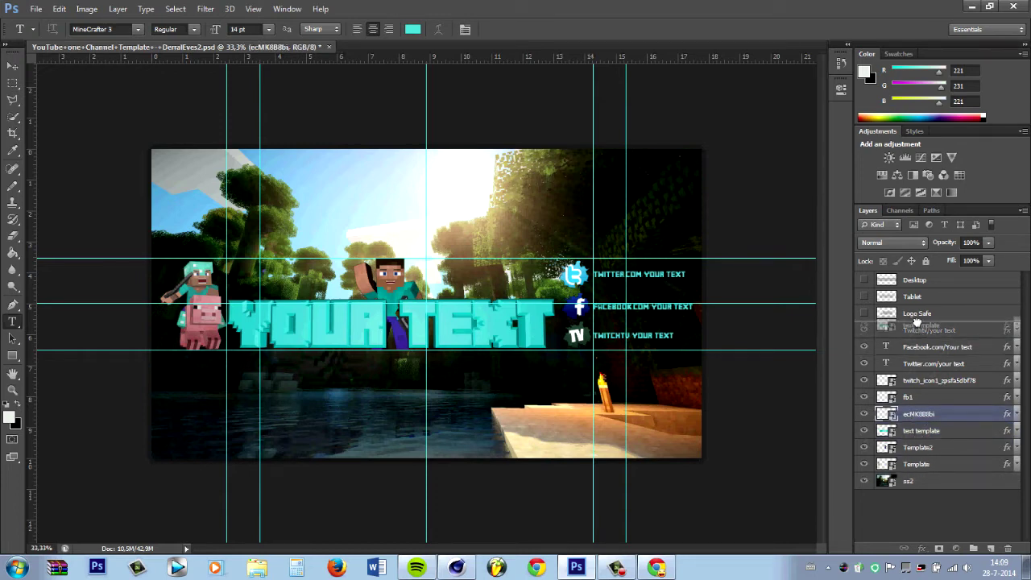
left_click(926, 347)
left_click(372, 200)
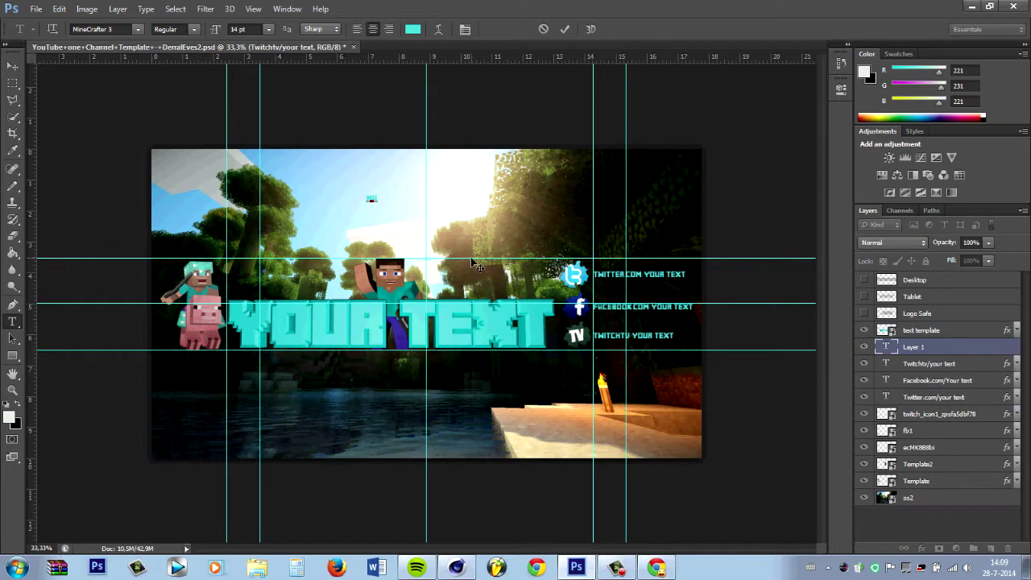
left_click(918, 351)
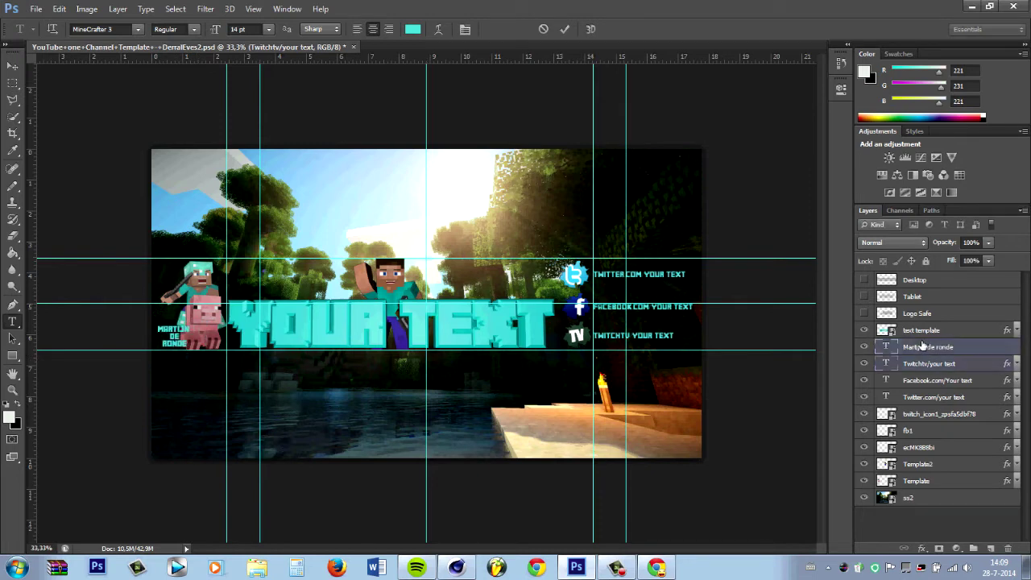
left_click(934, 480, "shift")
left_click(12, 65)
left_click(278, 310)
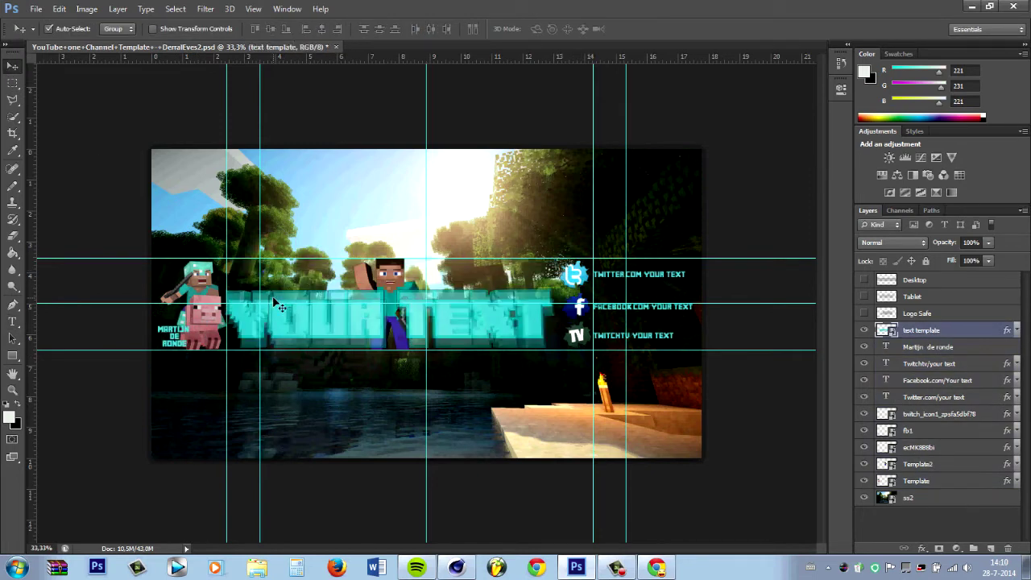
Merge the icon and character image layers down to Template into a single layer.
left_click(570, 274)
key("ctrl+alt+z")
key("ctrl+alt+z")
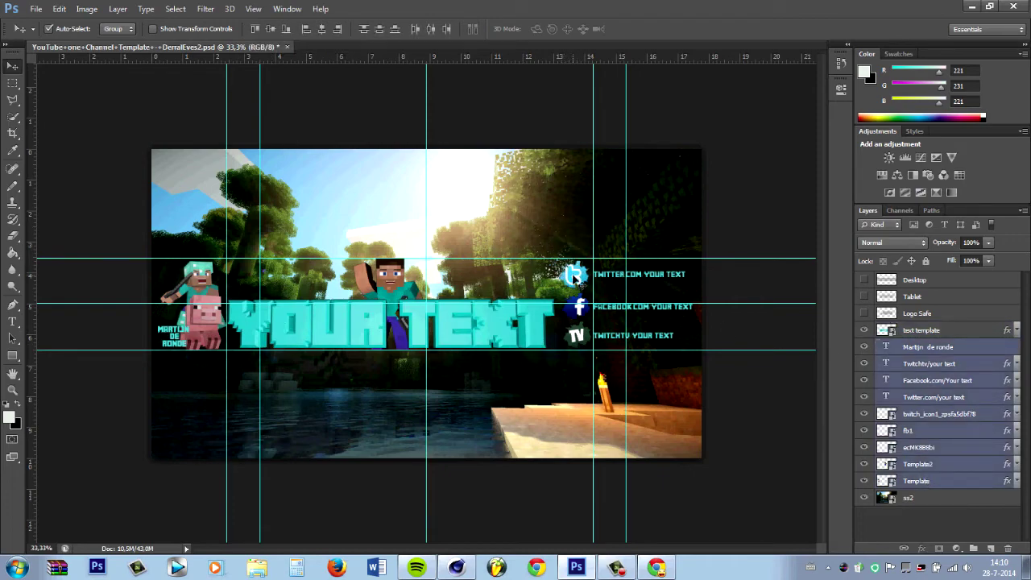
right_click(954, 380)
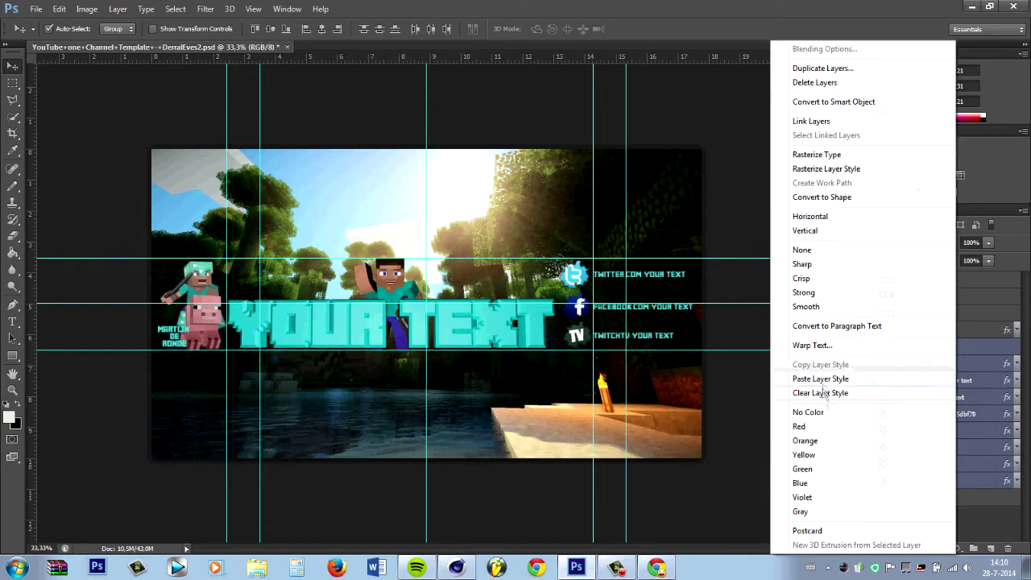
left_click(846, 125)
right_click(926, 347)
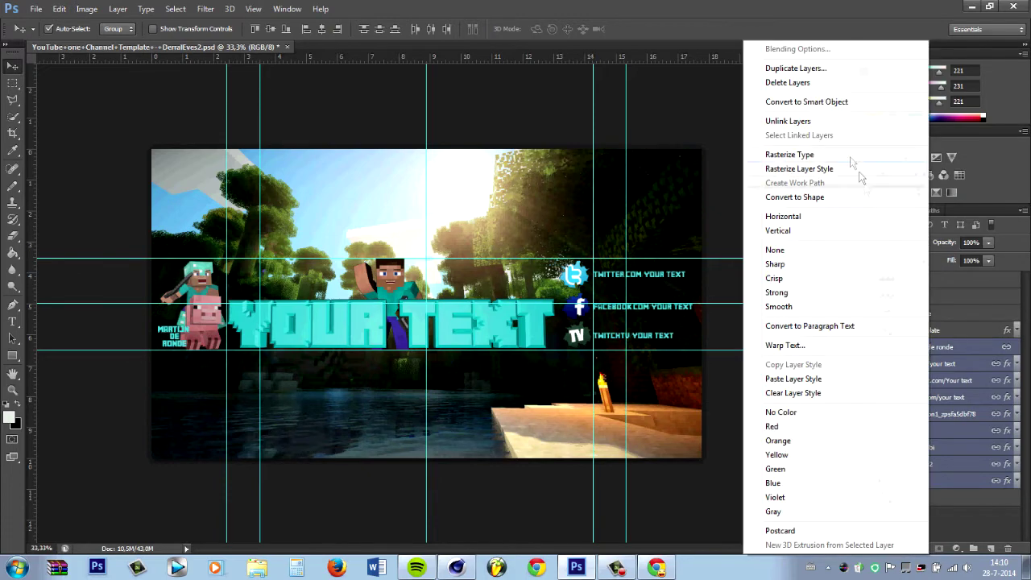
left_click(962, 346)
right_click(962, 346)
left_click(874, 332)
left_click(950, 414)
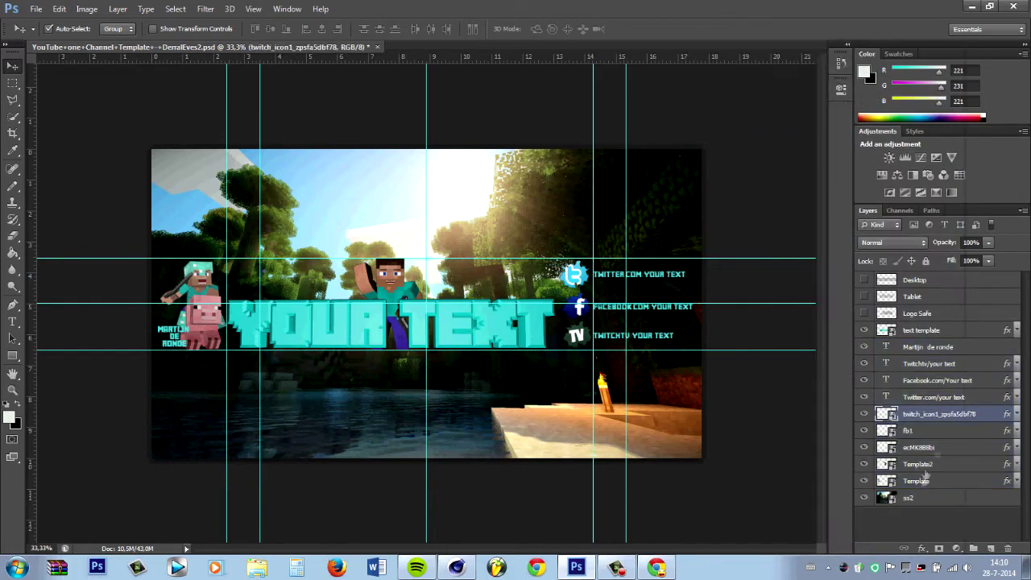
right_click(918, 414)
left_click(934, 415)
right_click(934, 415)
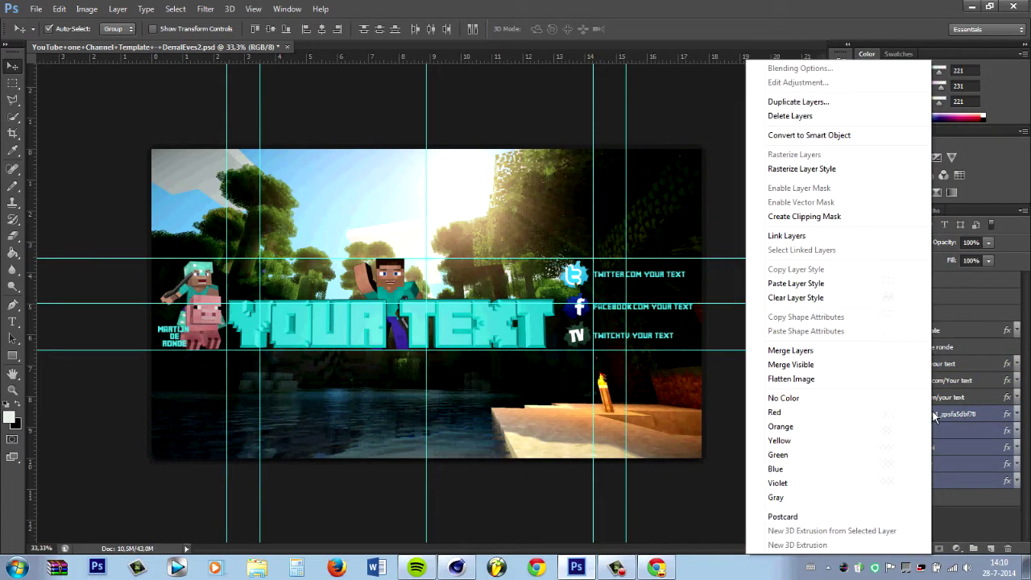
left_click(950, 397)
Convert the text layers, including the name, to paragraph text and select one banner layer.
left_click(950, 346, "shift")
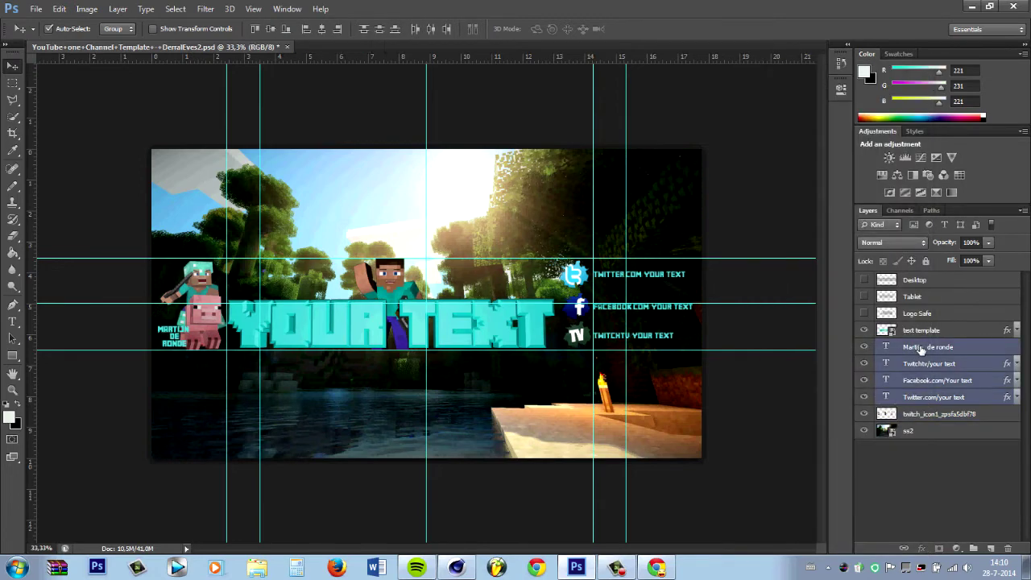
right_click(922, 346)
left_click(776, 345)
left_click(602, 165)
right_click(958, 353)
left_click(885, 329)
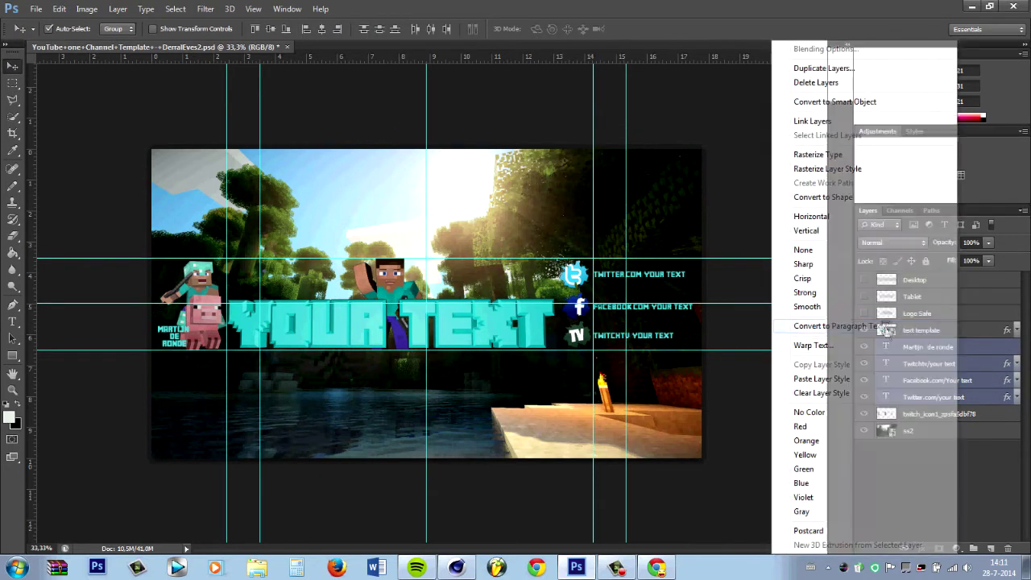
right_click(906, 346)
left_click(181, 364)
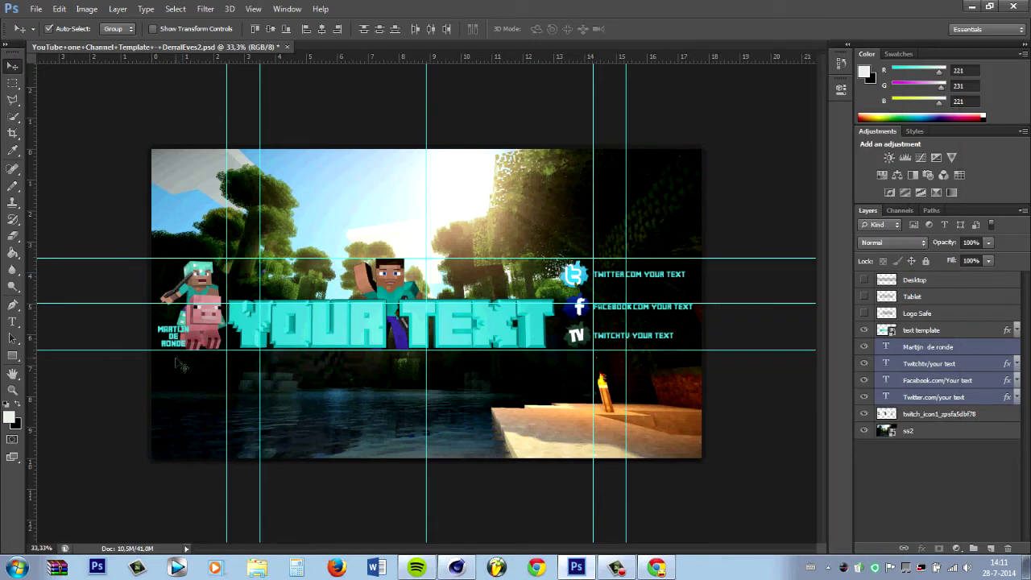
left_click(952, 351)
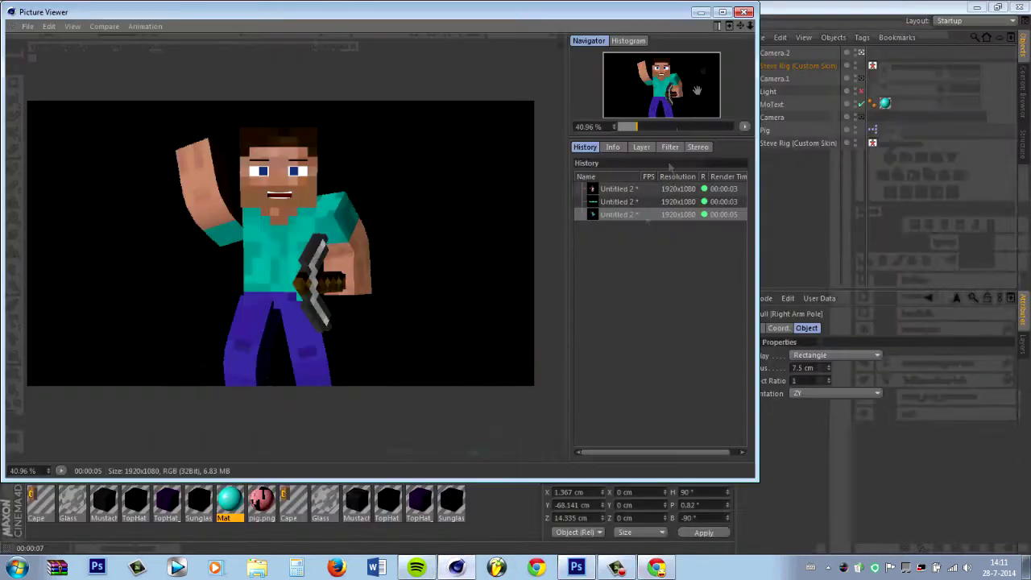
Add a MoGraph MoText object, move it left of the characters, and frame it in view.
scroll(564, 202, "down", 3)
scroll(556, 209, "down", 3)
scroll(543, 221, "down", 4)
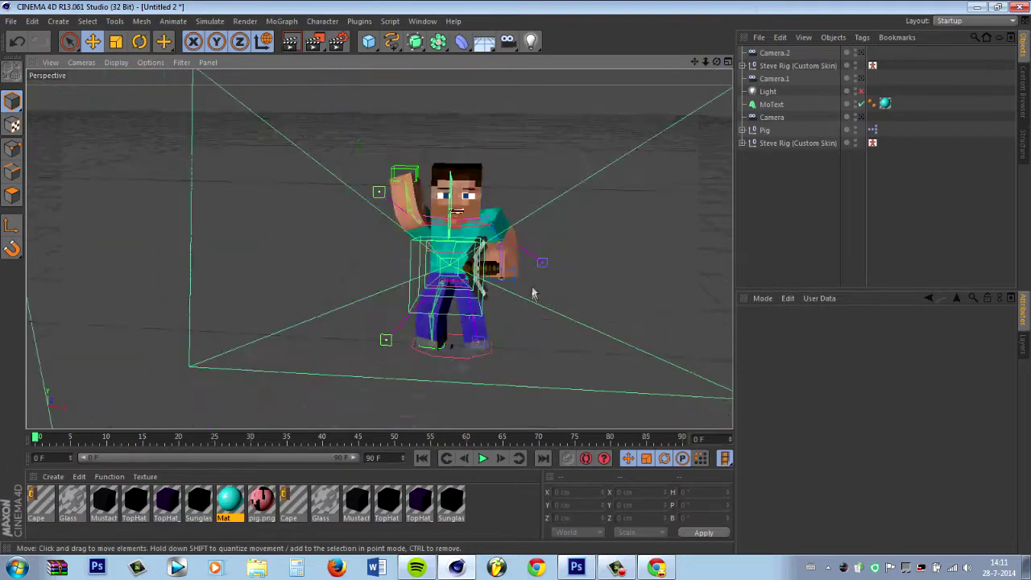
scroll(534, 230, "down", 3)
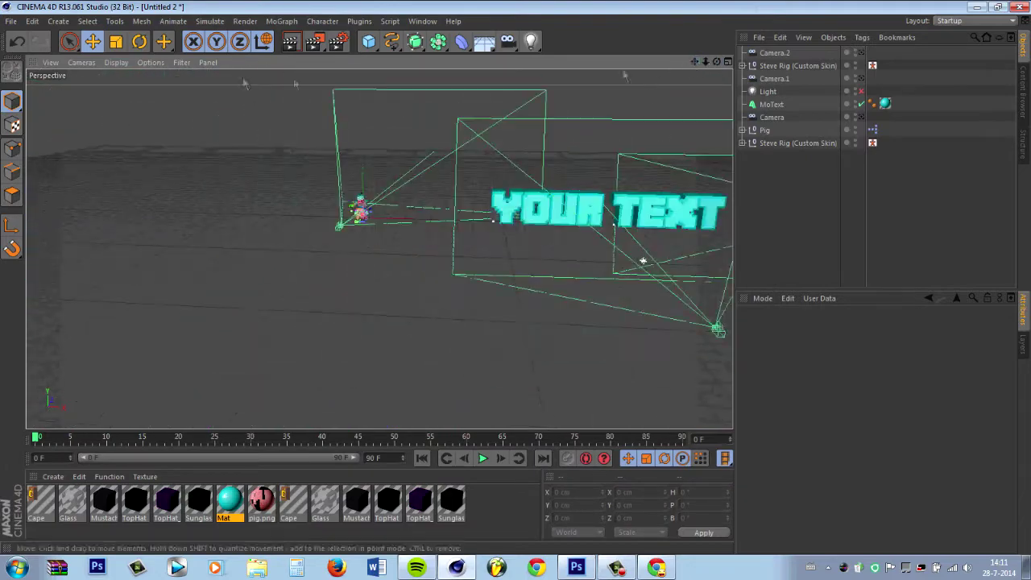
left_click(281, 21)
left_click(306, 155)
mouse_move(439, 216)
left_mouse_down()
mouse_move(250, 216)
mouse_move(310, 216)
left_mouse_up()
middle_click_drag(508, 81, 714, 66, "alt")
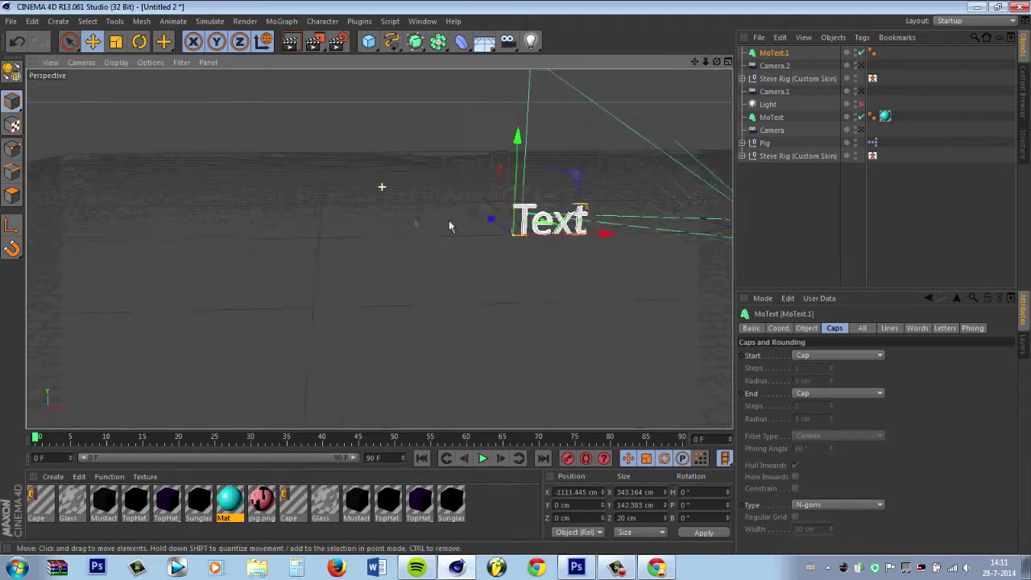
left_click_drag(715, 66, 660, 77)
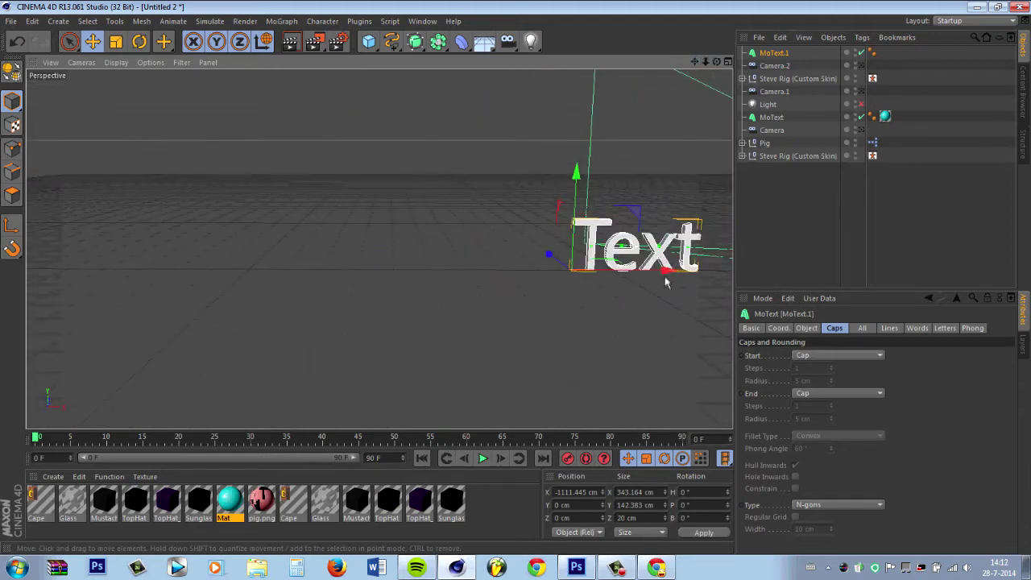
Change the MoText text to the creator's name in the MineCrafter 3 font.
left_click(806, 328)
type("Martijn de Ronde")
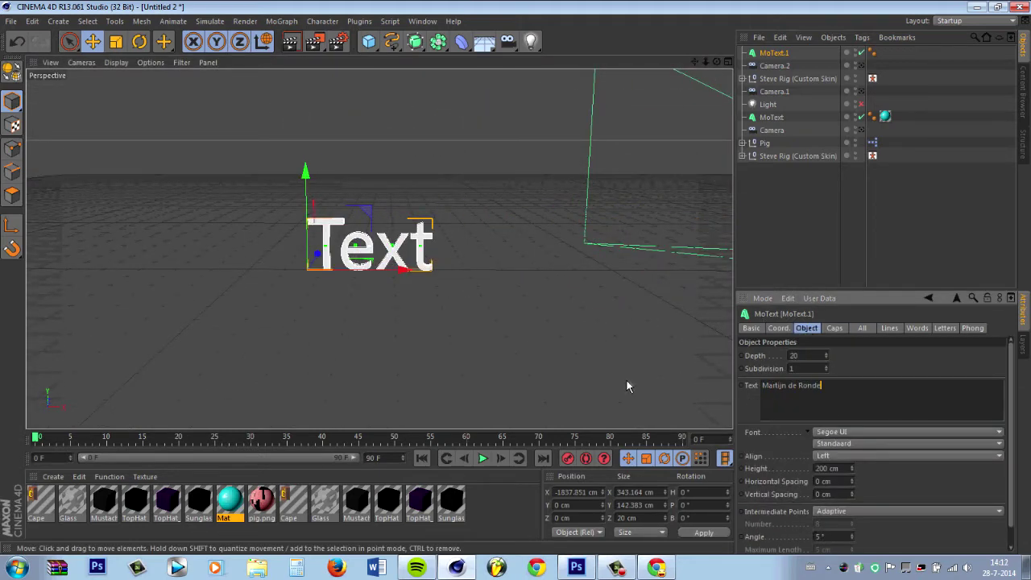
left_click(848, 430)
left_click(788, 386)
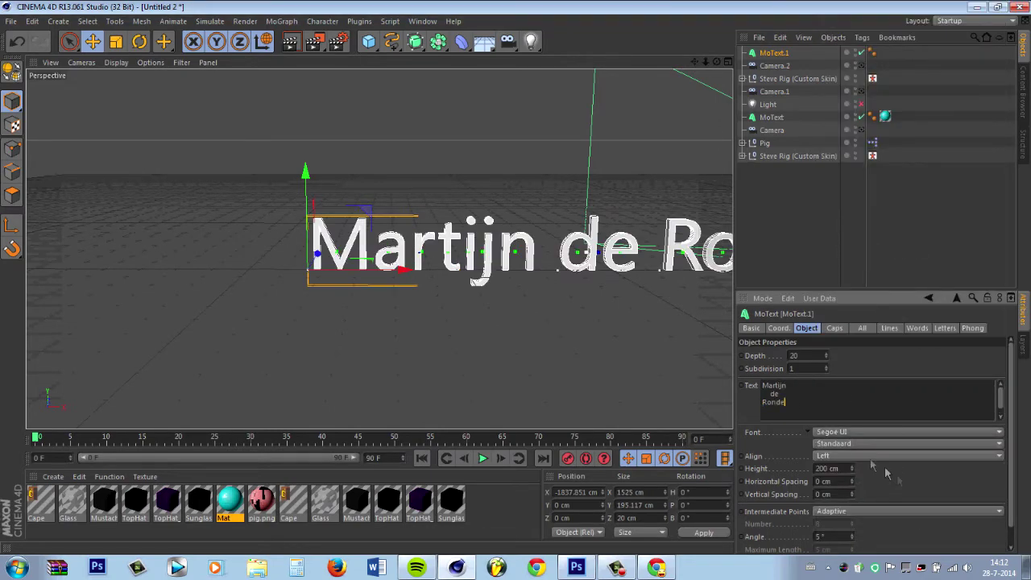
left_click(906, 431)
scroll(902, 242, "up", 5)
left_click(856, 156)
left_click(823, 394)
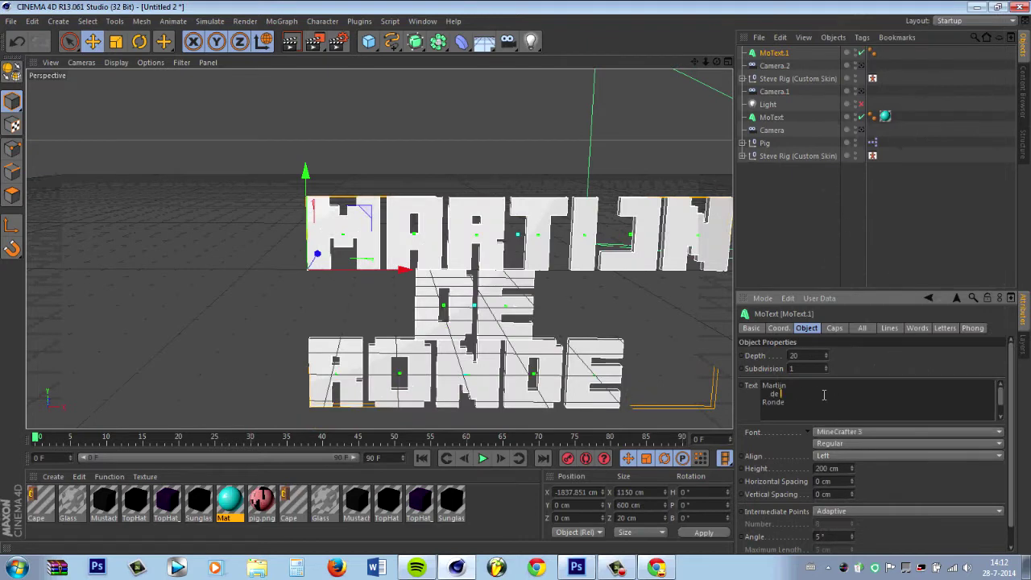
key("Delete")
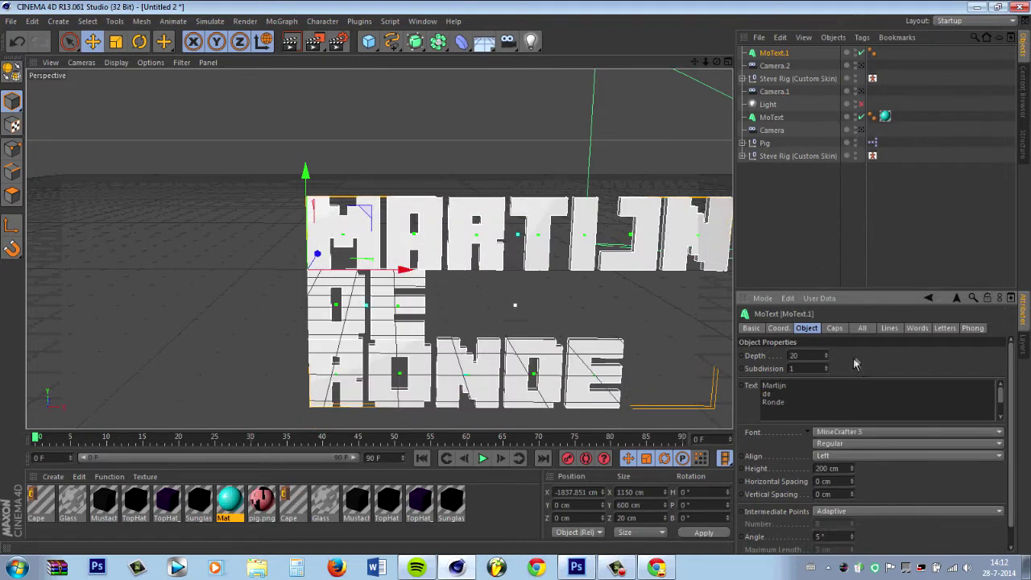
Give the name text fillet caps on both the front and back.
scroll(1011, 397, "down", 1)
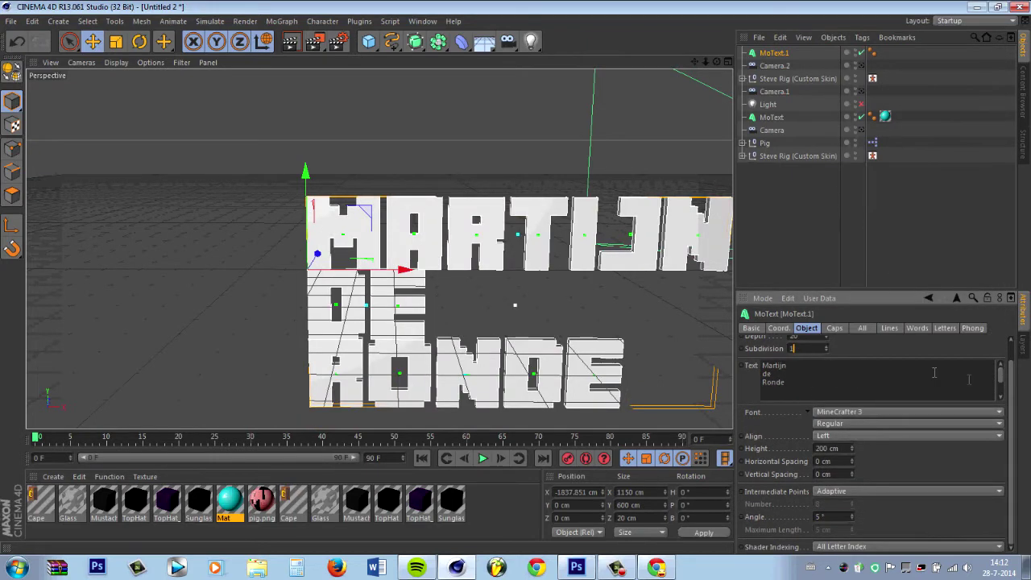
scroll(854, 362, "up", 1)
left_click(834, 327)
left_click(838, 356)
left_click(837, 393)
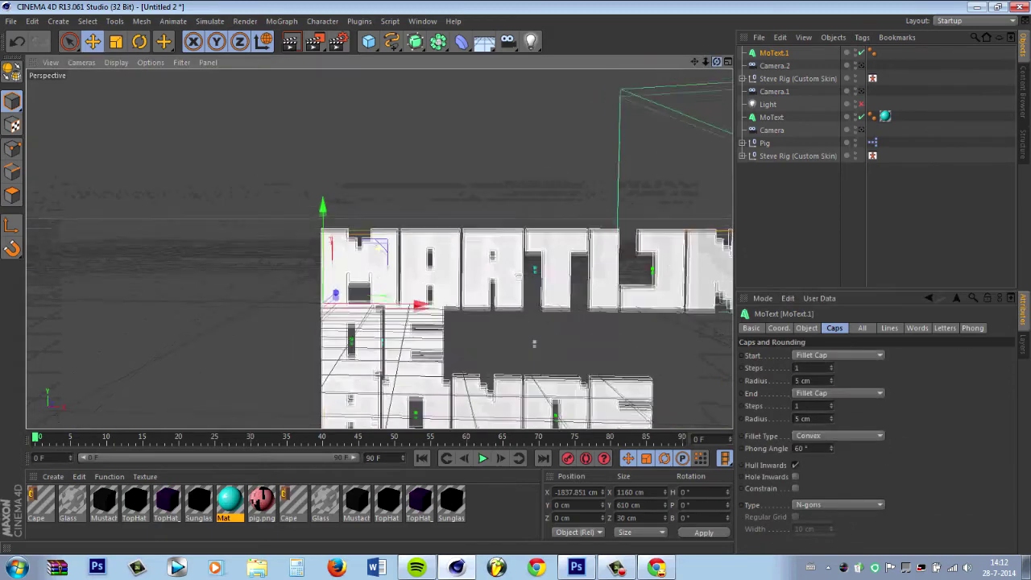
left_click_drag(395, 260, 379, 249, "alt")
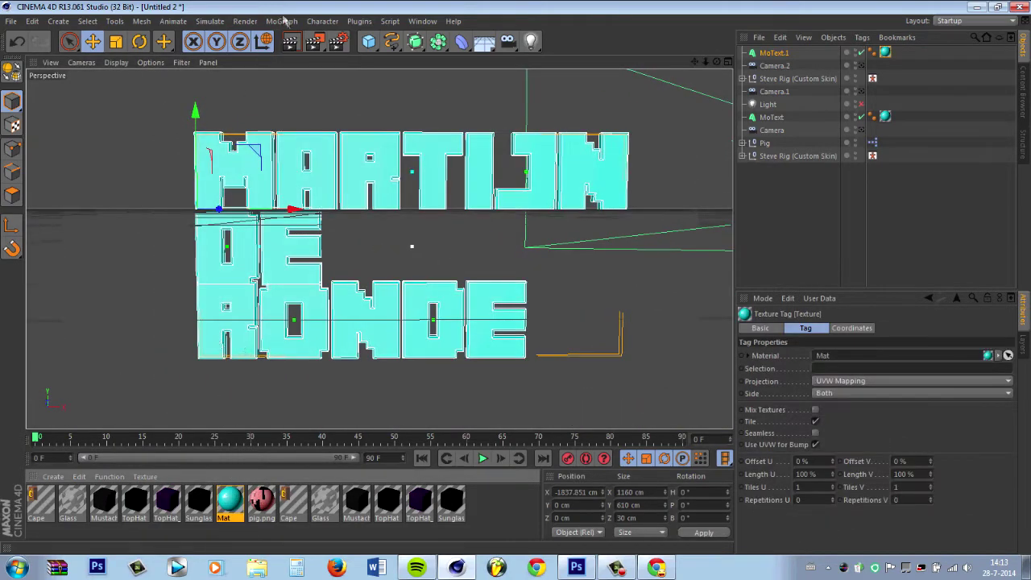
Apply the cyan Mat material to the name, render it and save the image.
left_click_drag(229, 499, 266, 234)
left_click(289, 43)
left_click(314, 42)
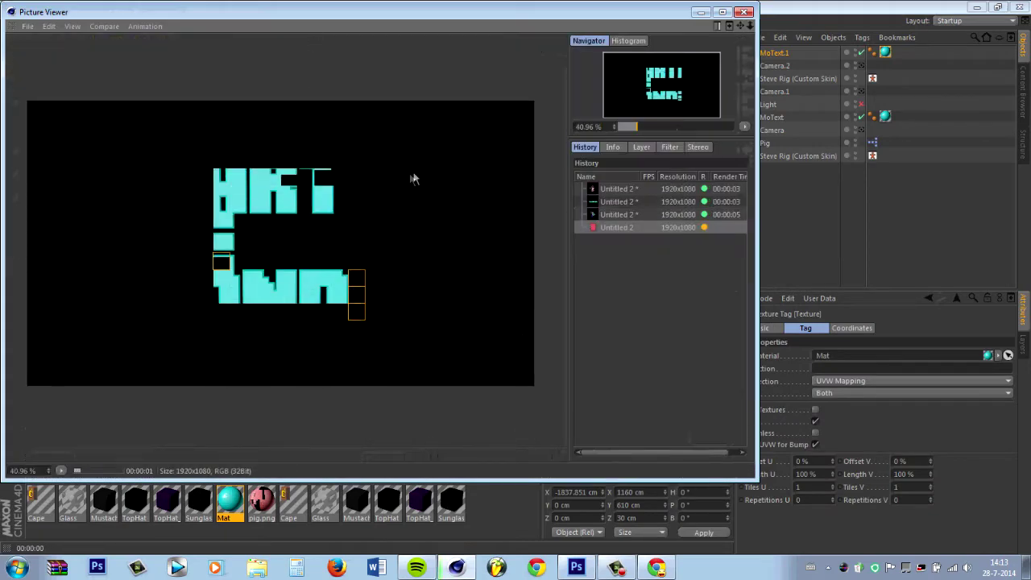
left_click(27, 26)
left_click(48, 58)
left_click(81, 249)
key("Return")
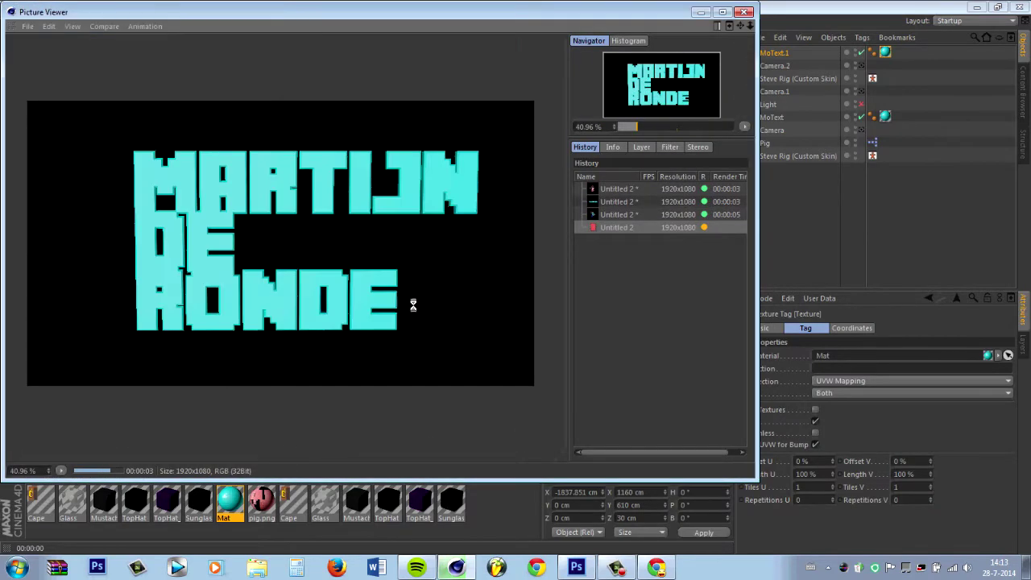
Save the render as Untitled 2 PNG in Projecten Minecraft logobanner, overwriting, and place it in Photoshop.
left_click(456, 567)
left_click(35, 8)
left_click(48, 215)
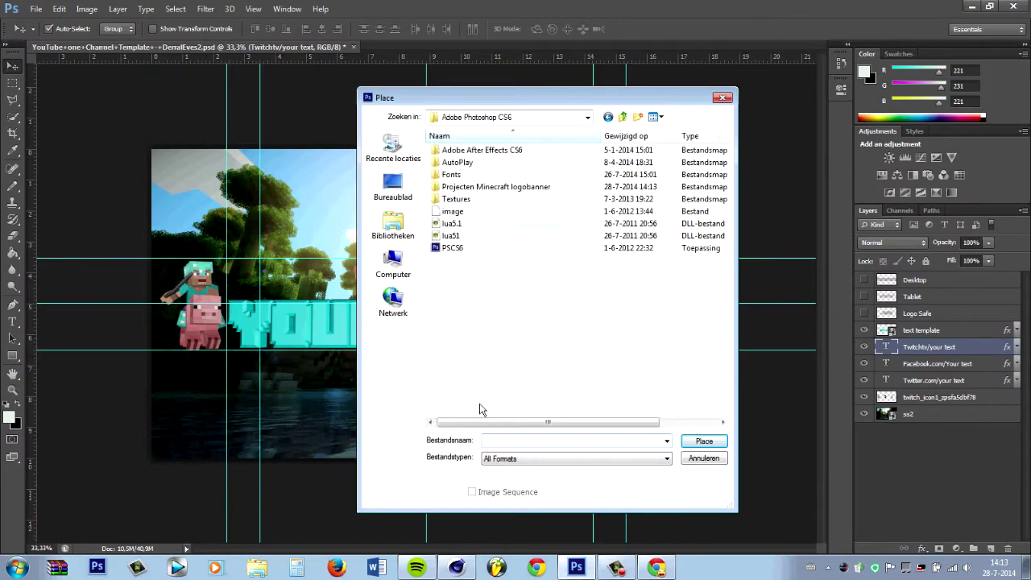
double_click(500, 190)
scroll(719, 187, "down", 5)
left_click(680, 306)
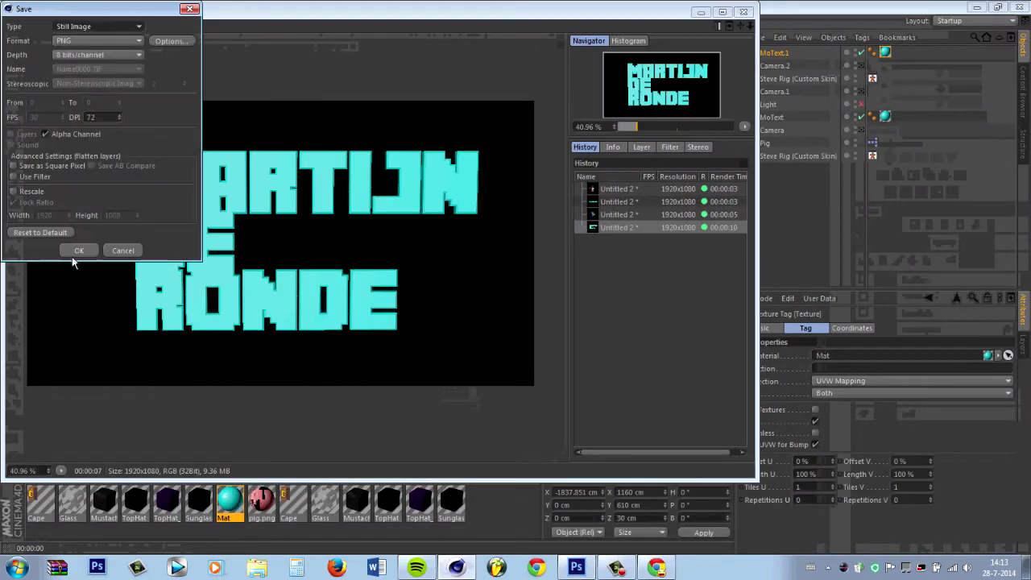
left_click(407, 307)
left_click(554, 288)
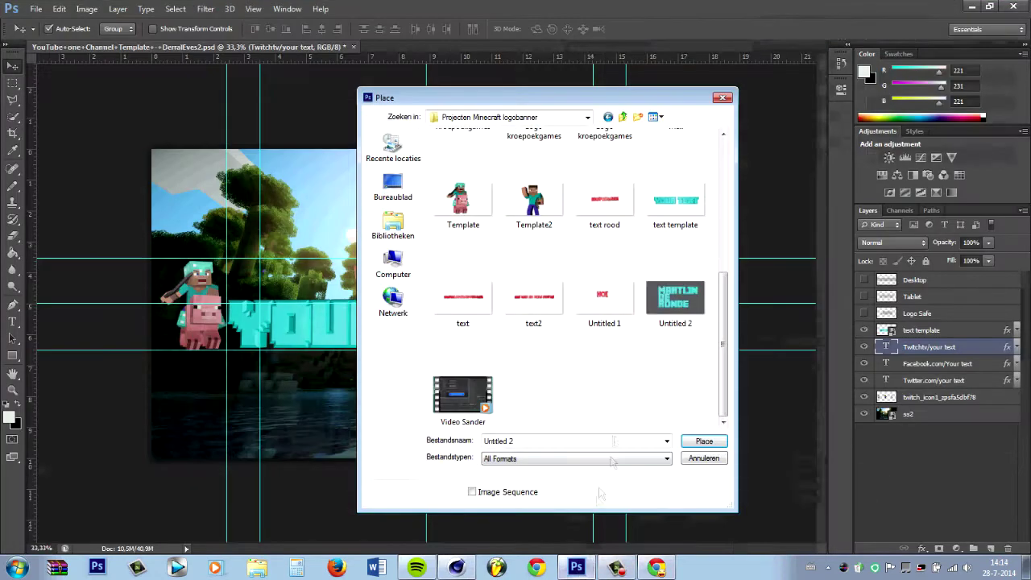
Shrink the placed name render beside the pig and paste the text layer style onto it.
left_click_drag(701, 150, 230, 467)
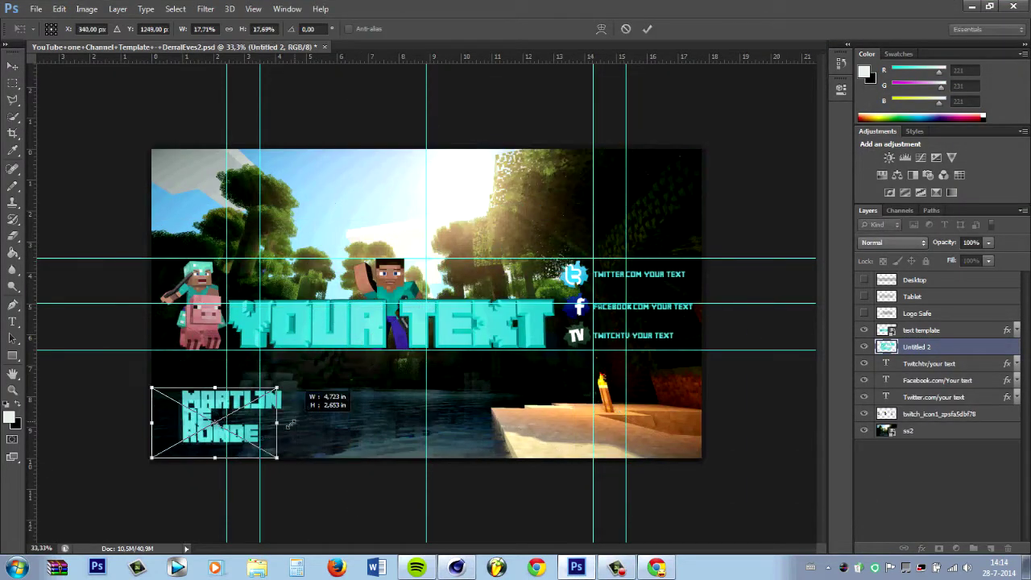
left_click_drag(176, 440, 177, 334)
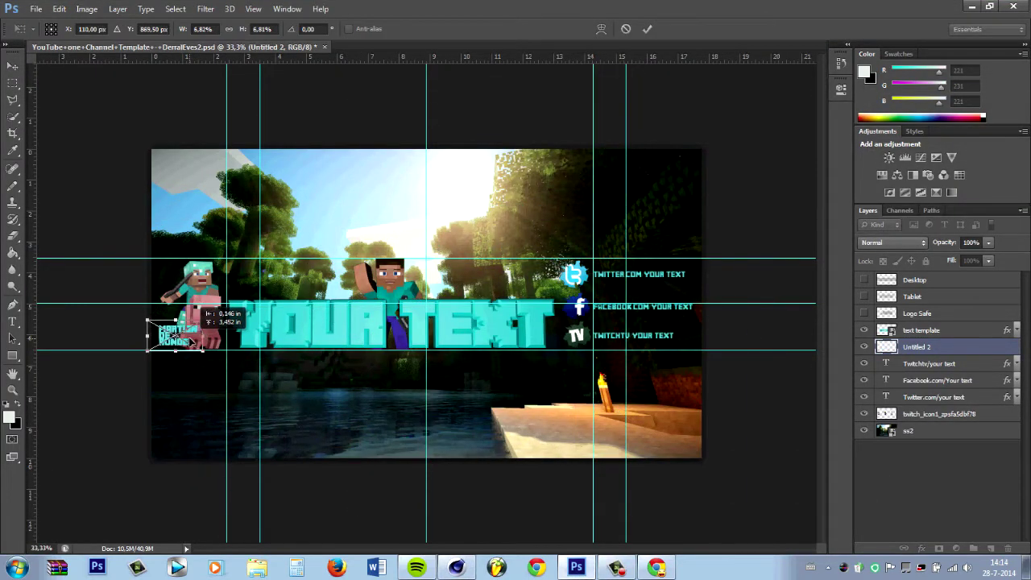
key("Return")
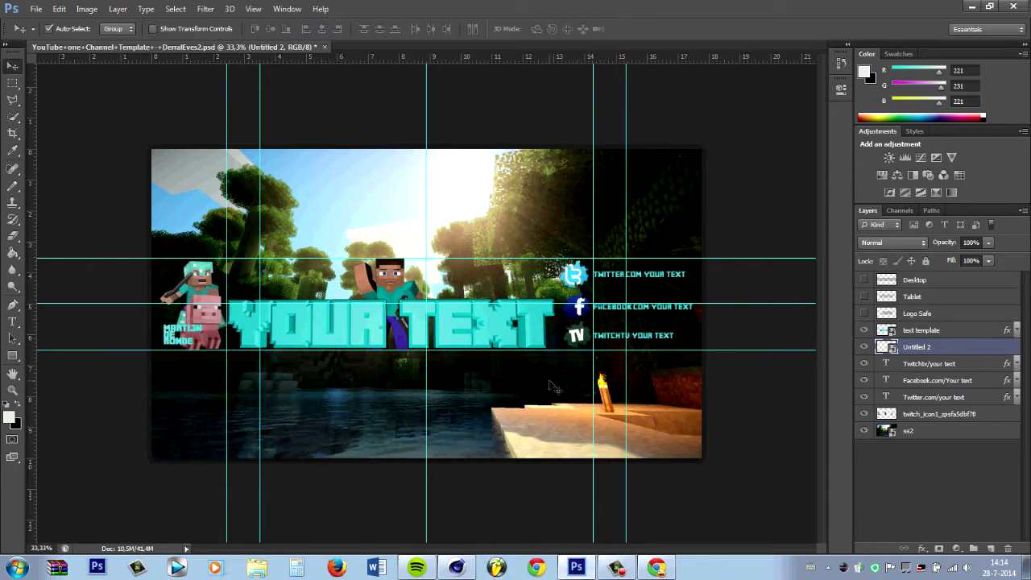
left_click_drag(184, 350, 168, 349)
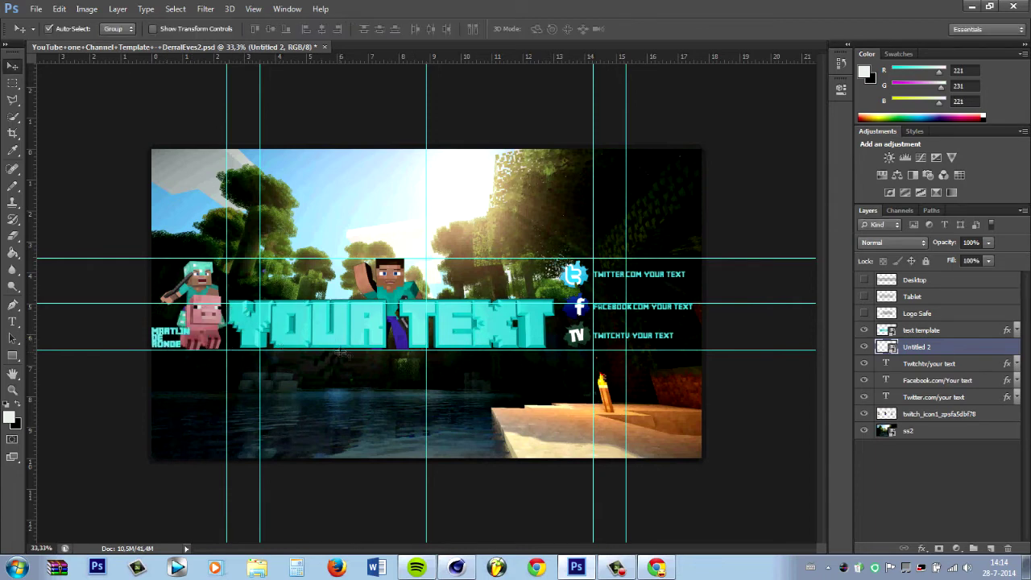
right_click(918, 346)
left_click(805, 317)
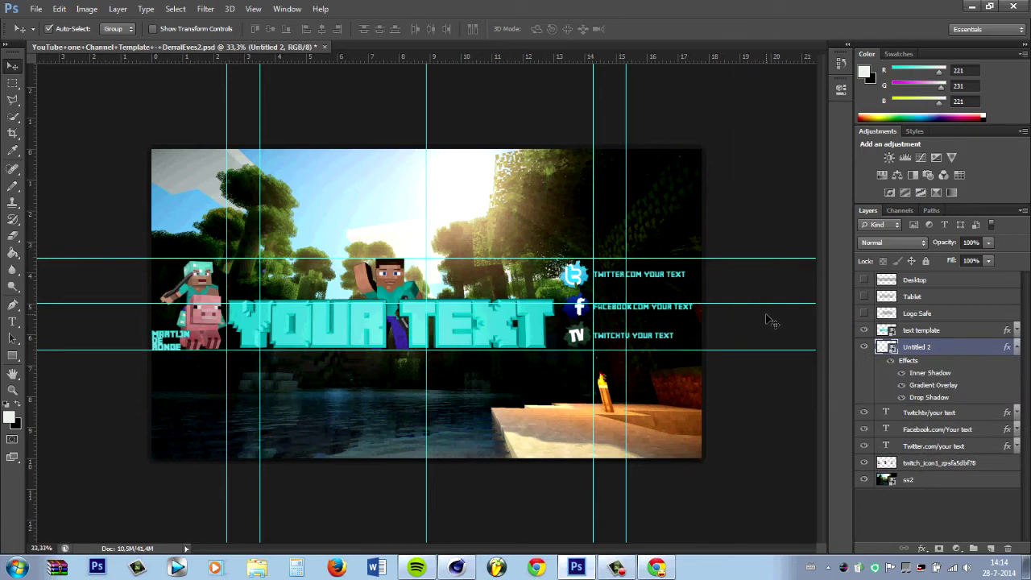
left_click(1016, 346)
Merge the selected layers, check the name layer's visibility and save the banner document.
right_click(930, 413)
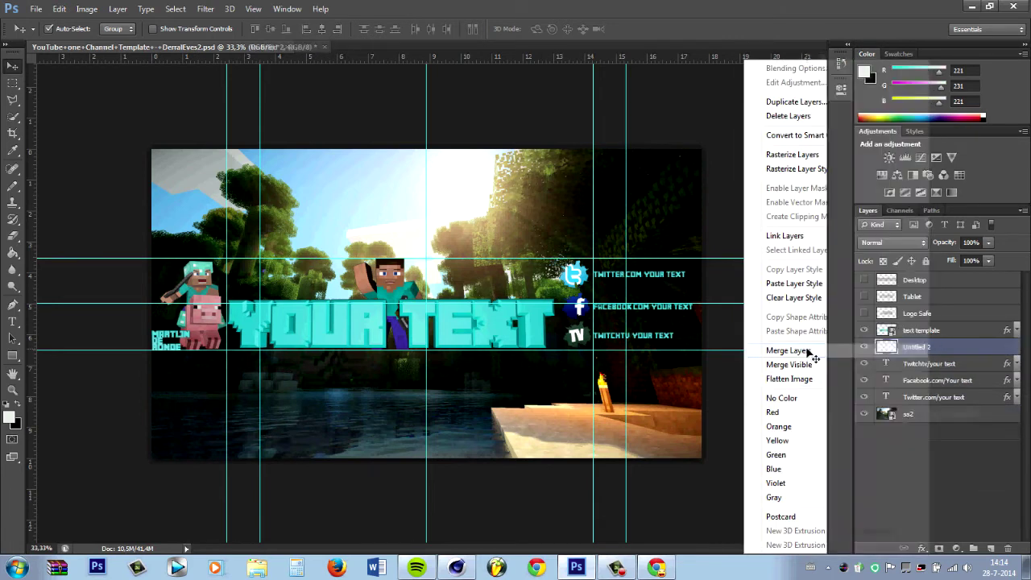
left_click(785, 421)
left_click(864, 346)
left_click(864, 346)
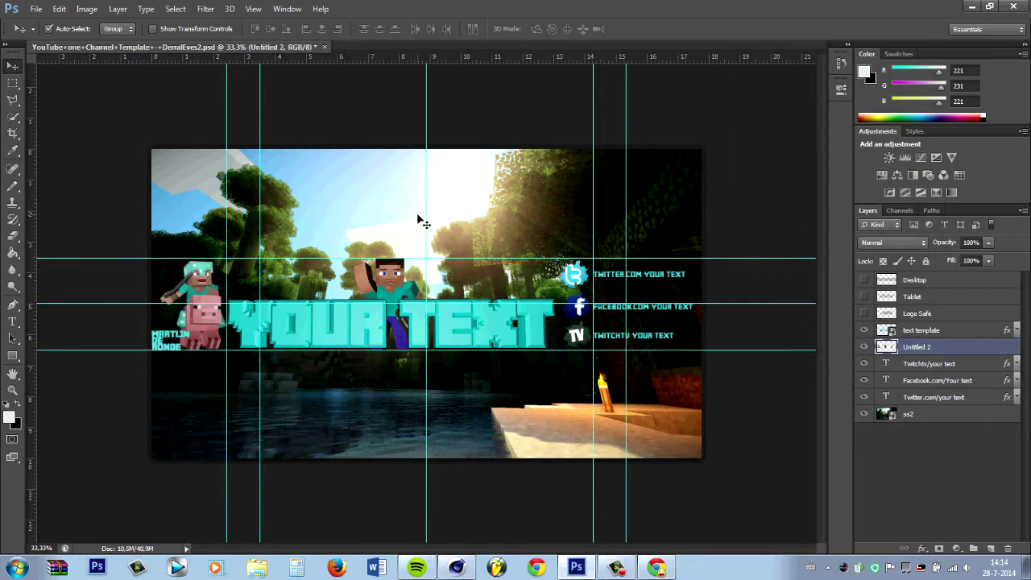
left_click(36, 9)
left_click(97, 153)
Save the banner as a new PSD in the Projecten Minecraft logobanner folder with maximum compatibility.
left_click(37, 9)
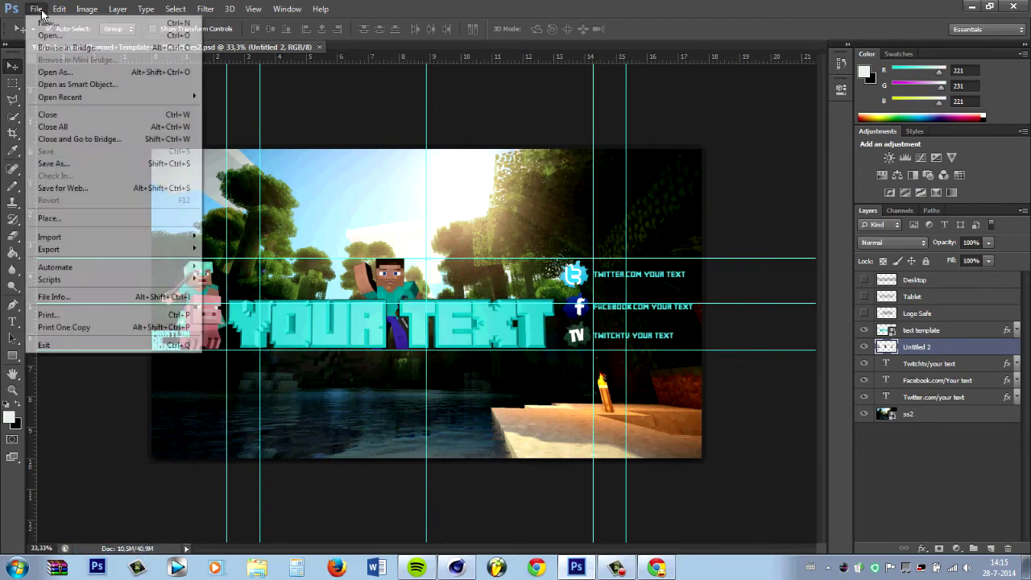
left_click(48, 164)
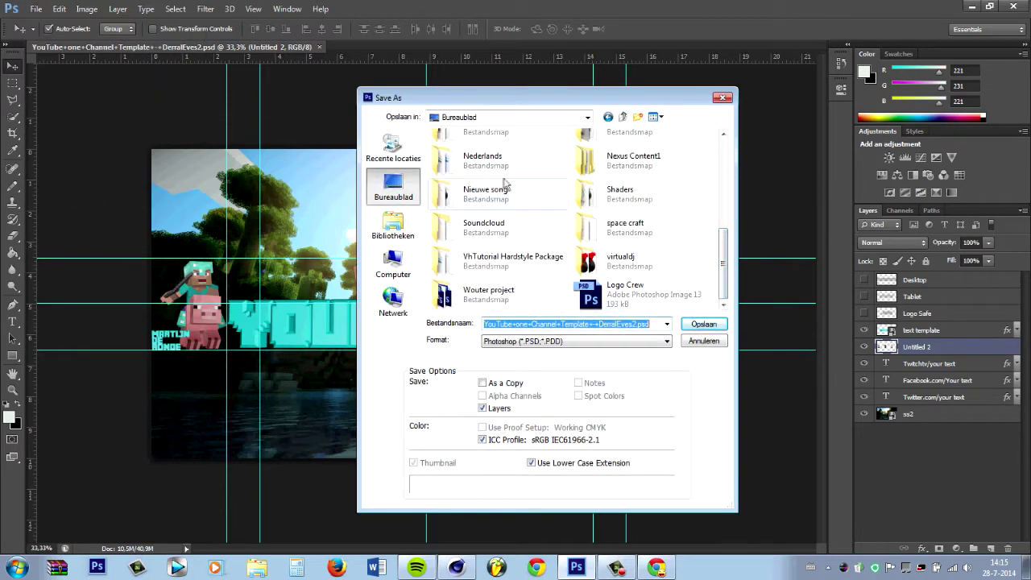
scroll(505, 186, "up", 5)
double_click(507, 185)
key("BackSpace")
double_click(636, 193)
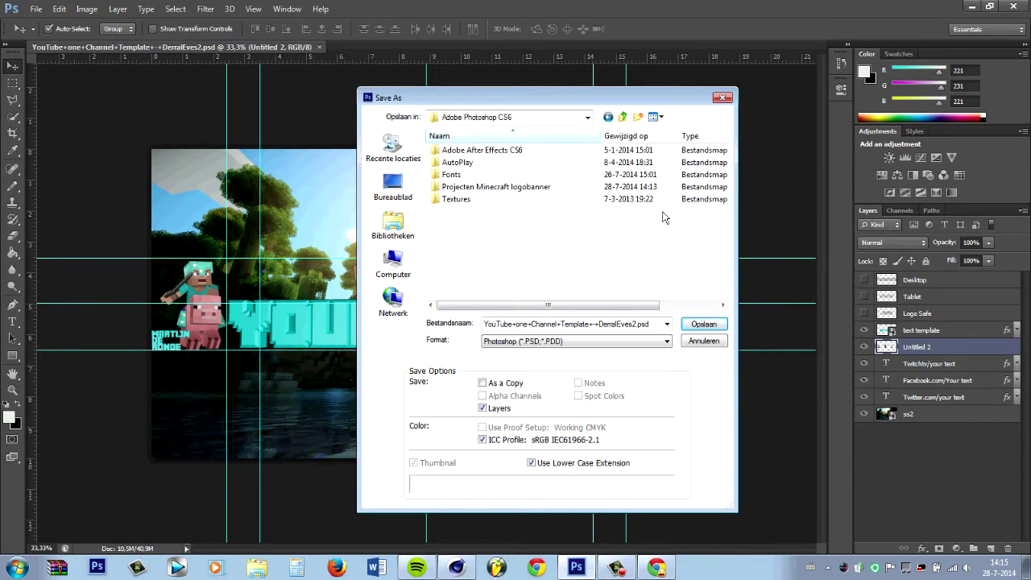
double_click(515, 186)
double_click(653, 323)
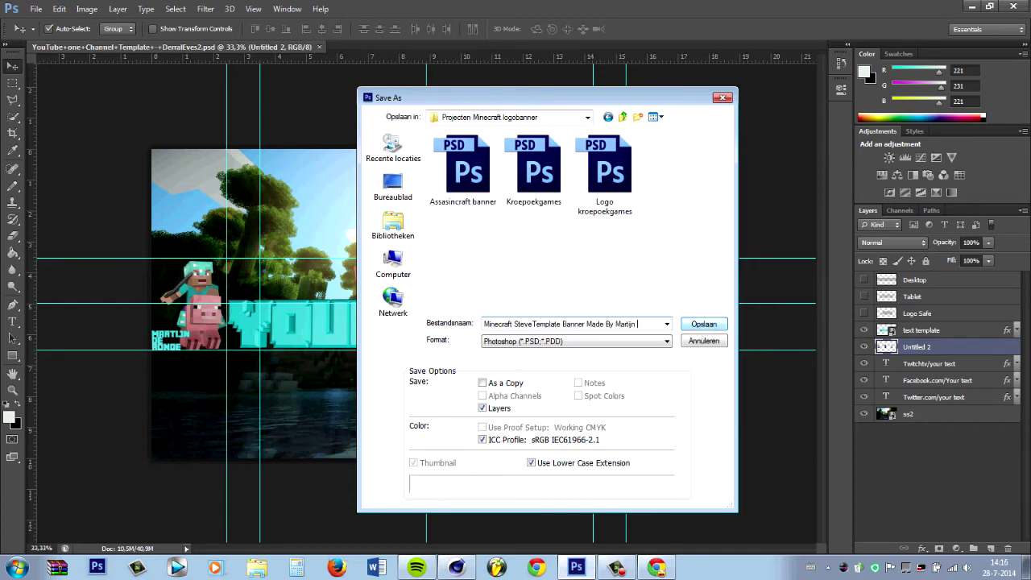
left_click(692, 326)
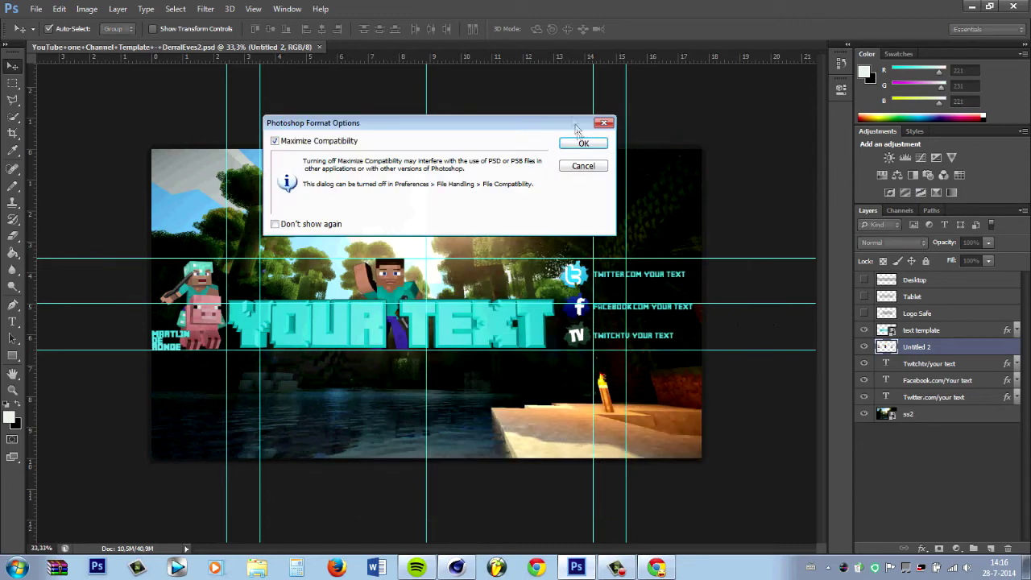
left_click(579, 137)
Save a PNG copy of the banner and dismiss the save-in-progress warning.
left_click(36, 9)
left_click(52, 165)
left_click(598, 341)
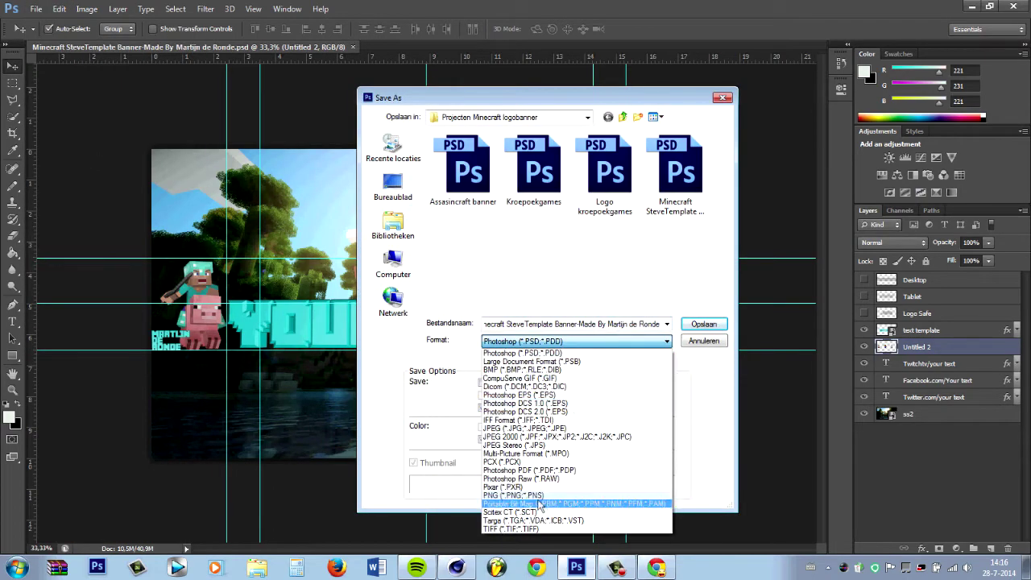
left_click(564, 503)
left_click(703, 324)
key("Return")
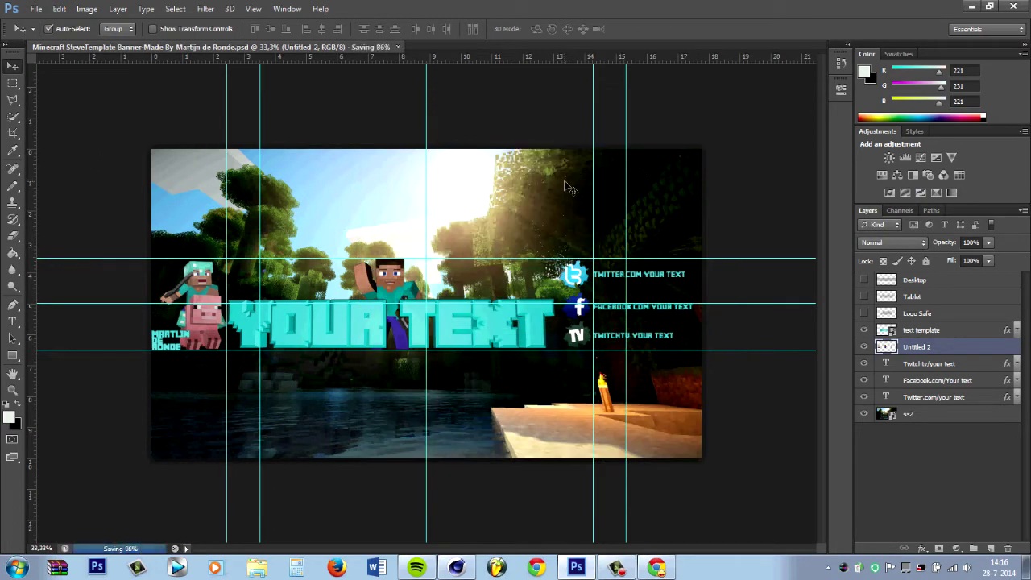
left_click(36, 9)
left_click(53, 165)
key("Return")
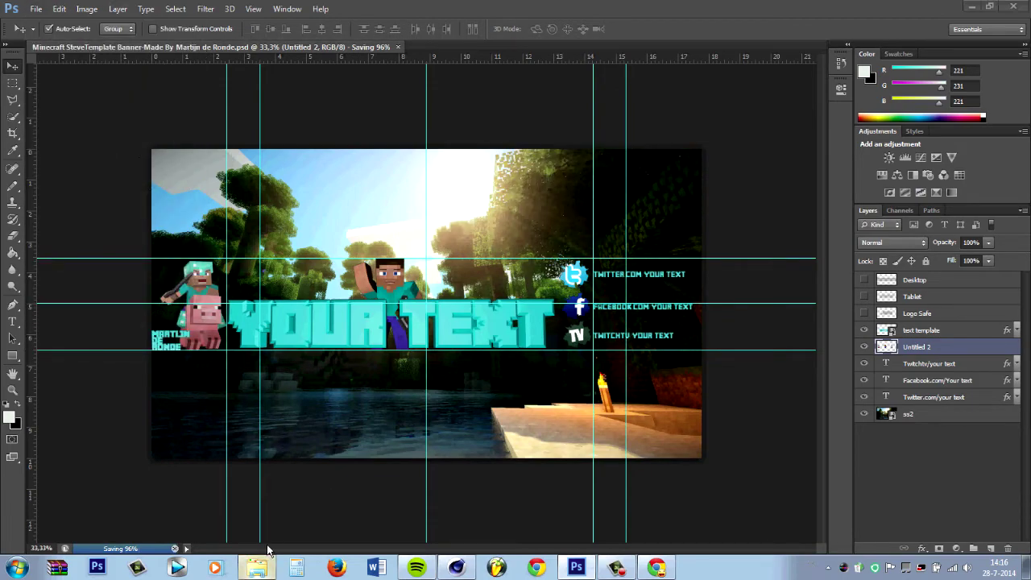
Delete the leftover ps9161.tmp file from the Projecten Minecraft logobanner folder in Explorer.
left_click(257, 568)
scroll(483, 322, "down", 3)
scroll(483, 323, "down", 5)
double_click(459, 301)
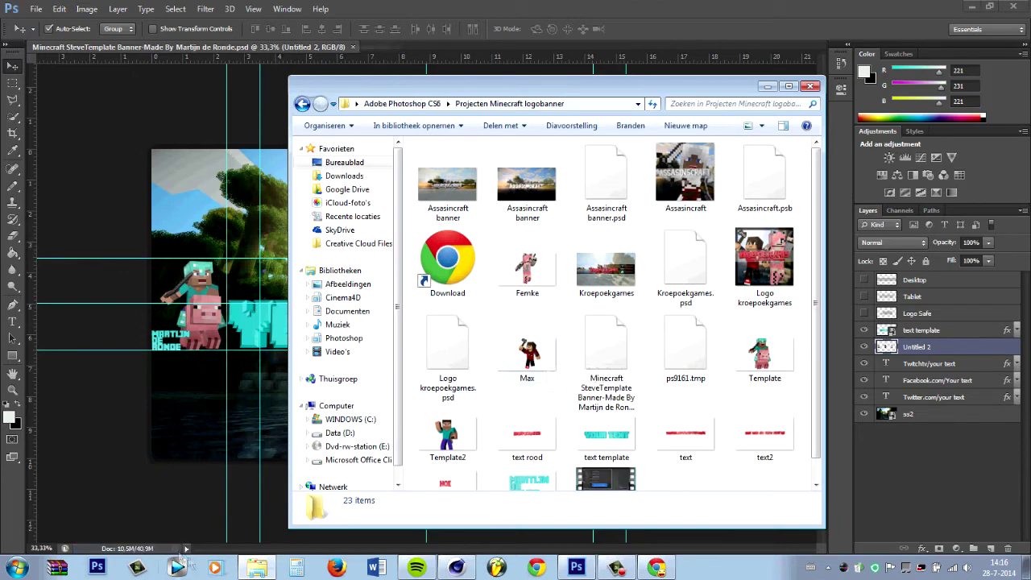
left_click(606, 363)
key("Delete")
left_click(543, 320)
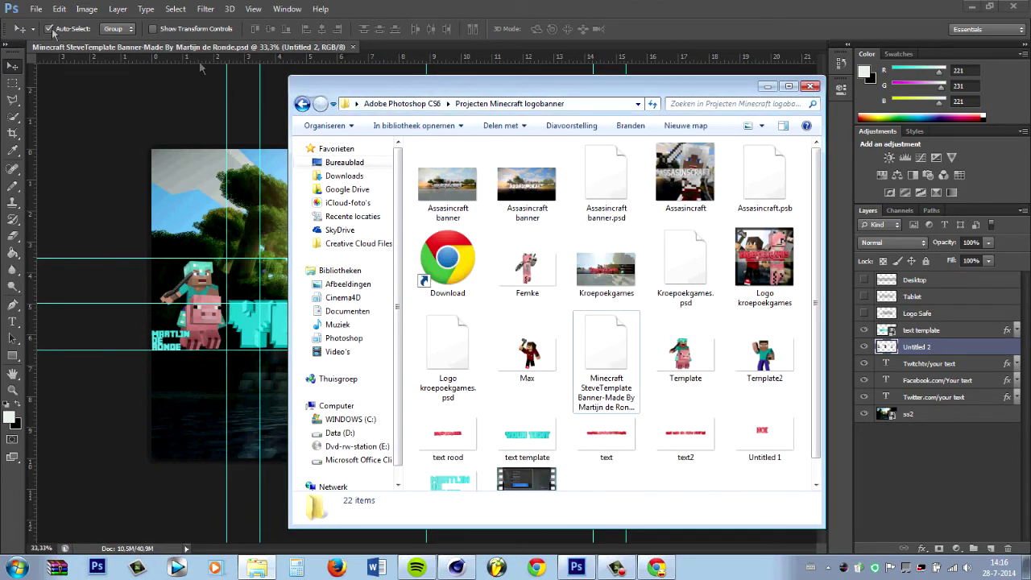
Save a JPEG copy of the banner at Quality 12 Maximum.
left_click(36, 8)
left_click(62, 165)
left_click(665, 402)
left_click(564, 437)
left_click(706, 386)
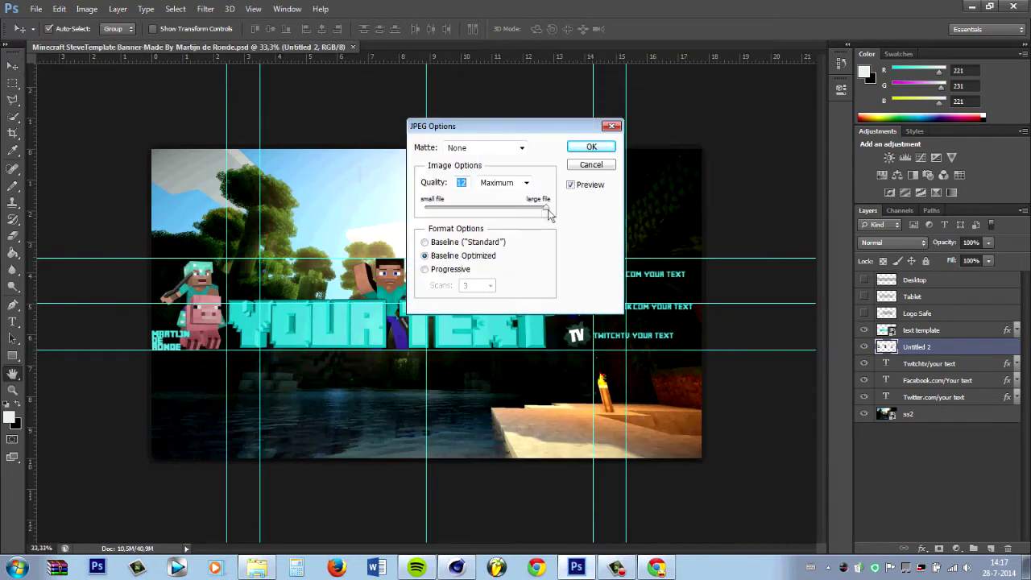
left_click(588, 149)
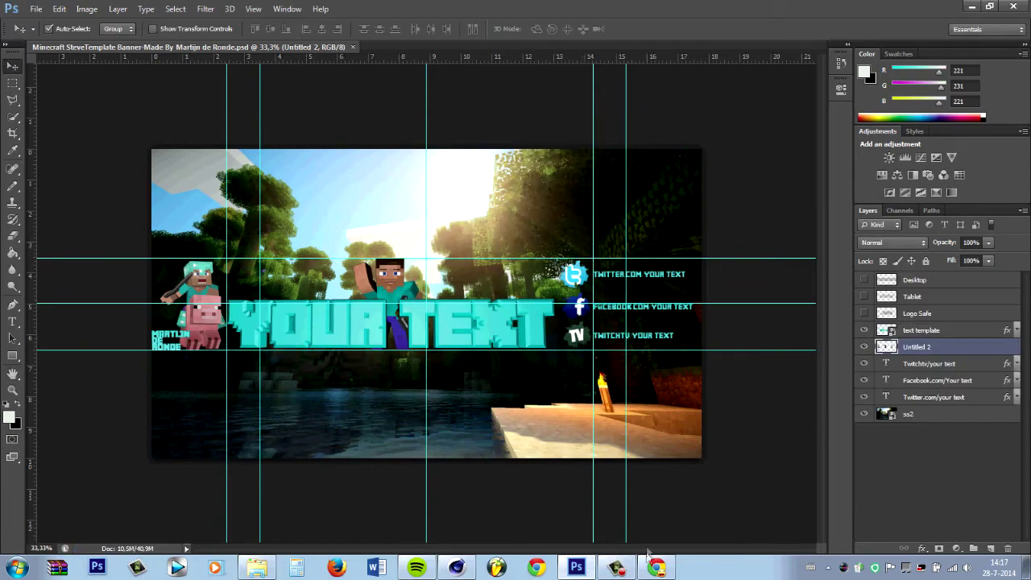
left_click(656, 567)
Go to the YouTube channel page and start editing the channel art from the computer.
scroll(851, 56, "up", 10)
left_click(883, 55)
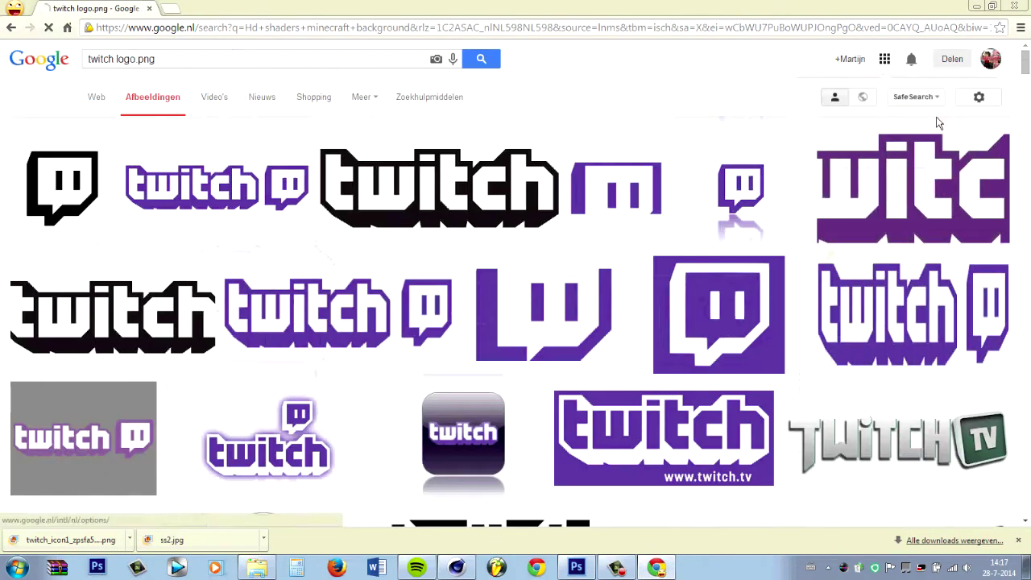
left_click(840, 121)
left_click(58, 106)
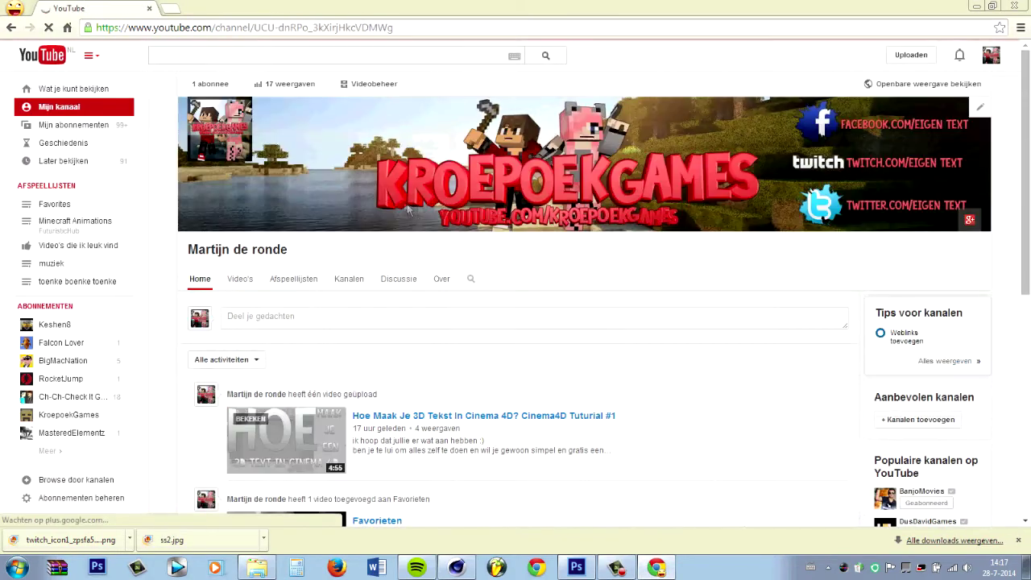
left_click(979, 107)
left_click(930, 146)
left_click(569, 298)
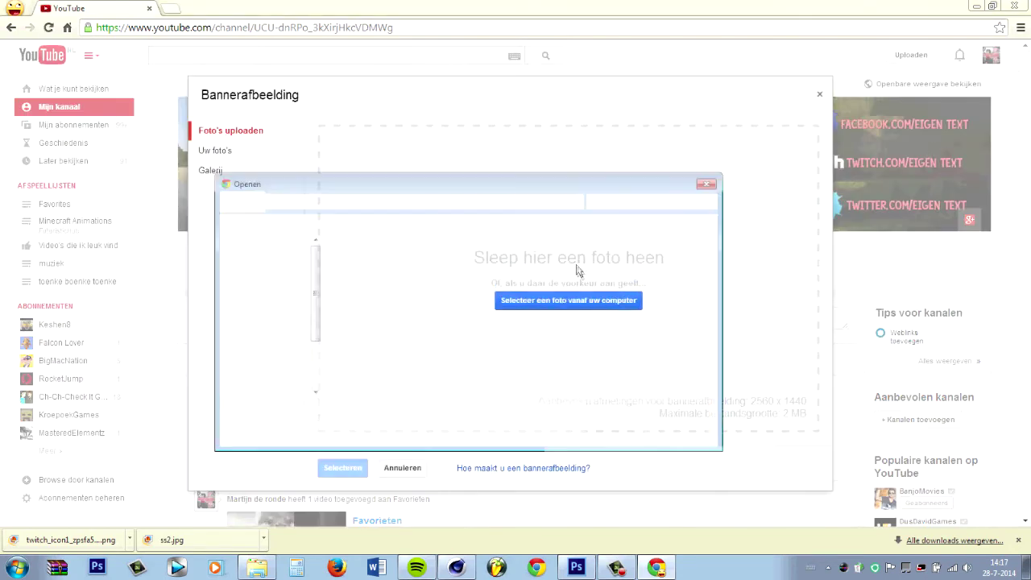
Upload the exported Minecraft banner JPEG to preview it, cancel, and return to Photoshop.
scroll(713, 270, "down", 3)
scroll(713, 270, "down", 3)
left_click(271, 261)
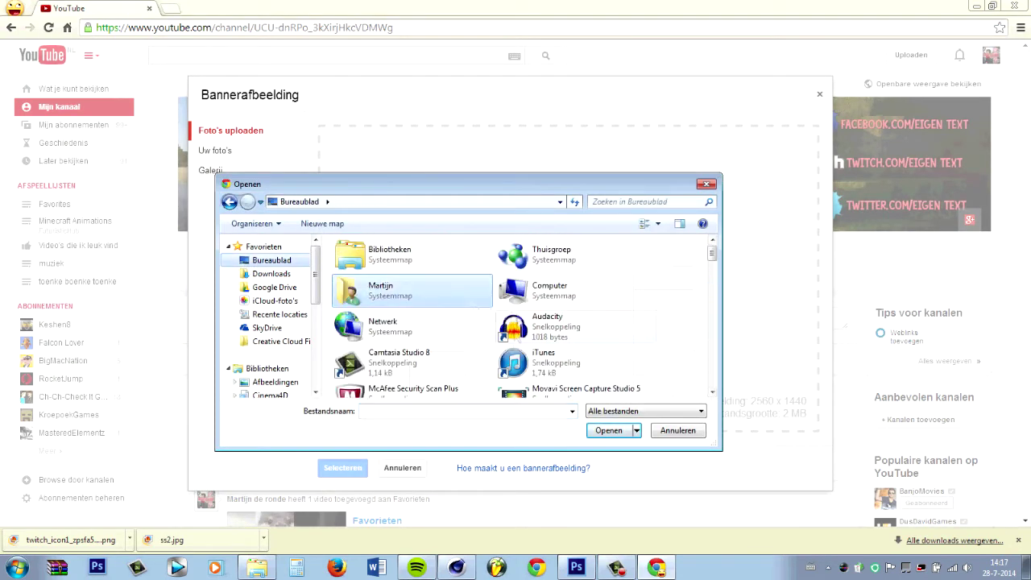
scroll(339, 316, "down", 3)
double_click(339, 316)
scroll(523, 322, "down", 3)
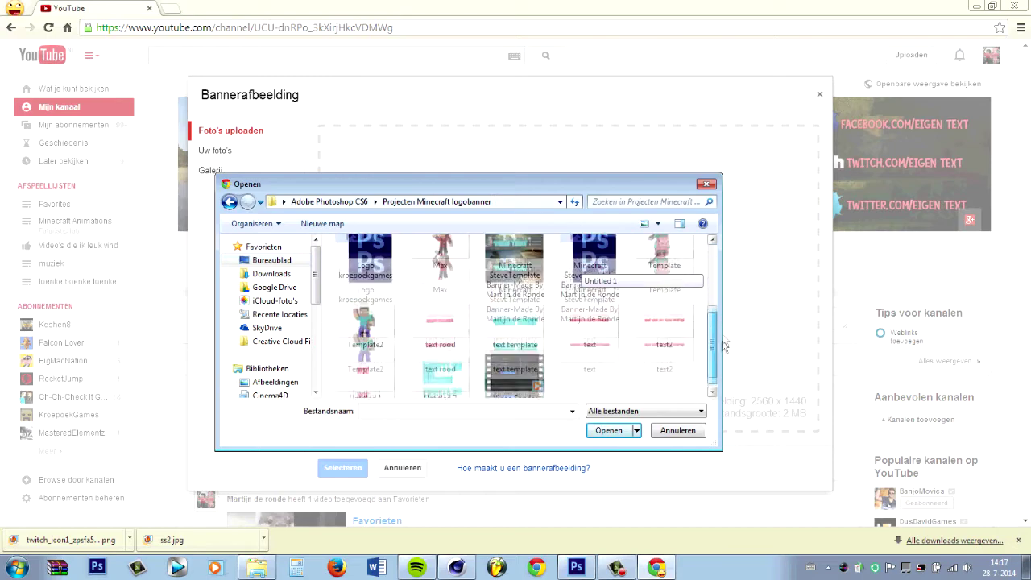
left_click(524, 357)
left_click(608, 430)
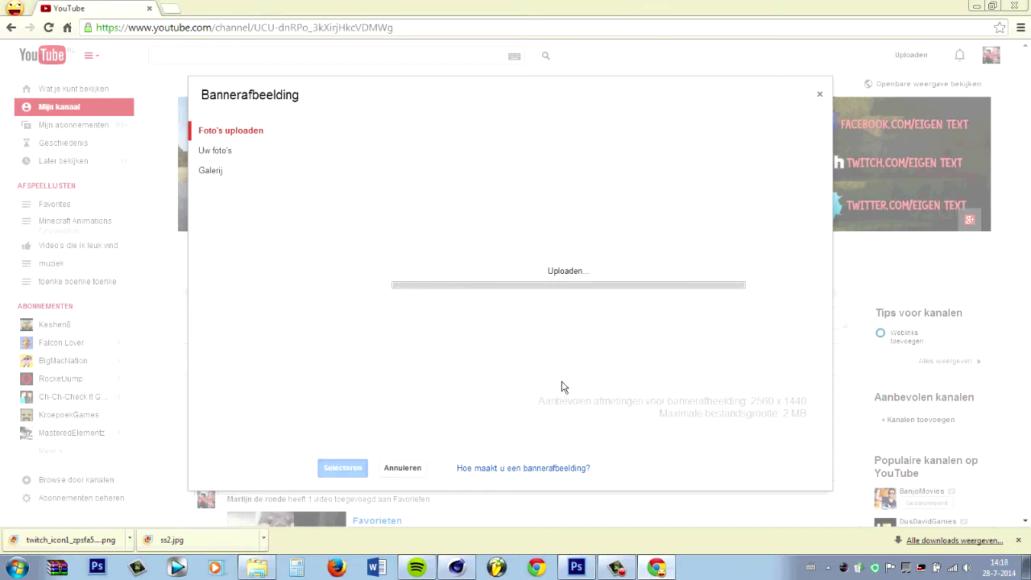
left_click(401, 470)
left_click(576, 567)
left_click(36, 9)
Draw rectangles over the banner's top and bottom areas, merge the shapes, and set opacity to 30%.
left_click(314, 129)
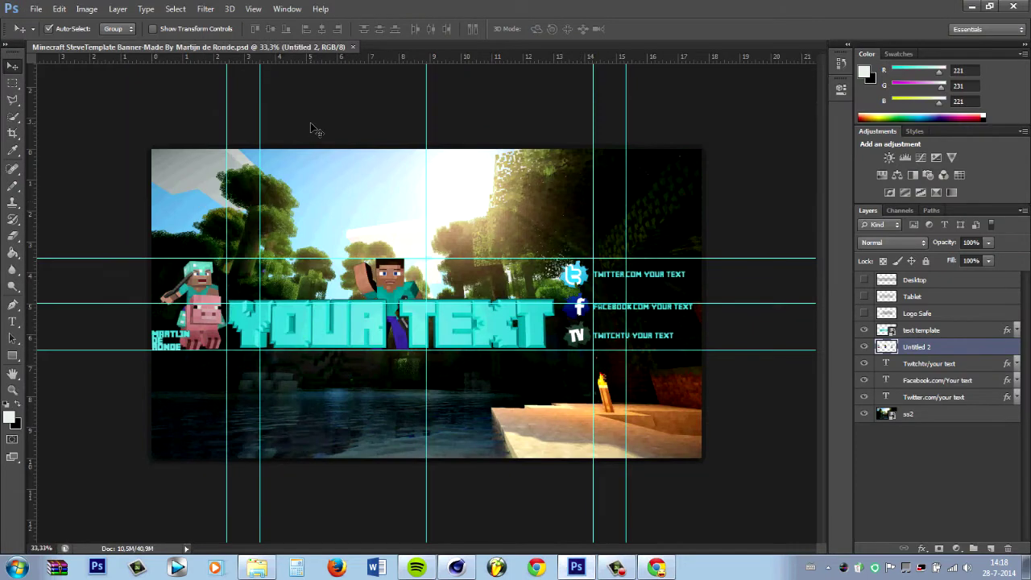
left_click(13, 355)
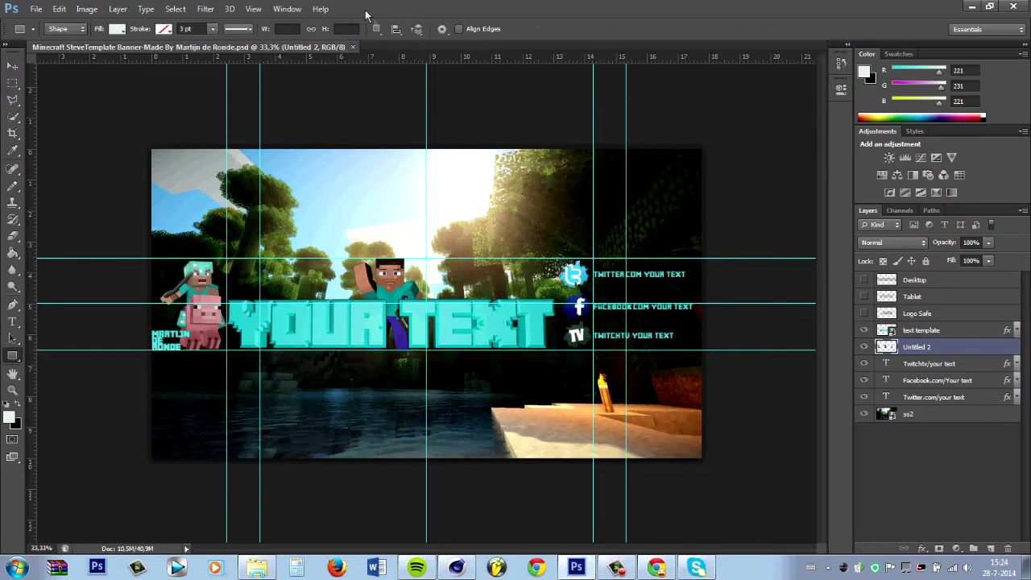
left_click_drag(149, 147, 705, 258)
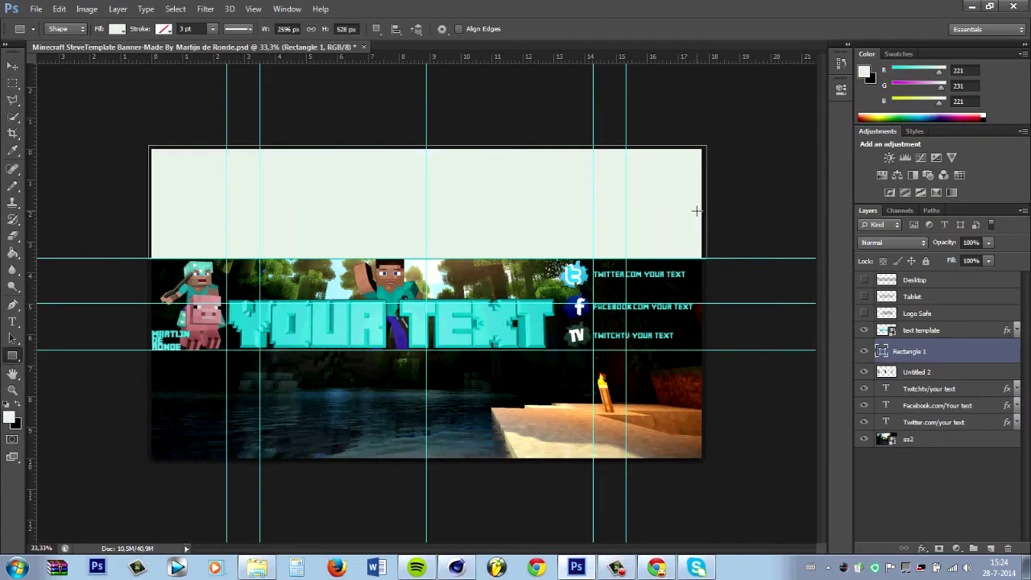
left_click_drag(148, 461, 705, 348)
left_click(909, 376, "shift")
right_click(922, 376)
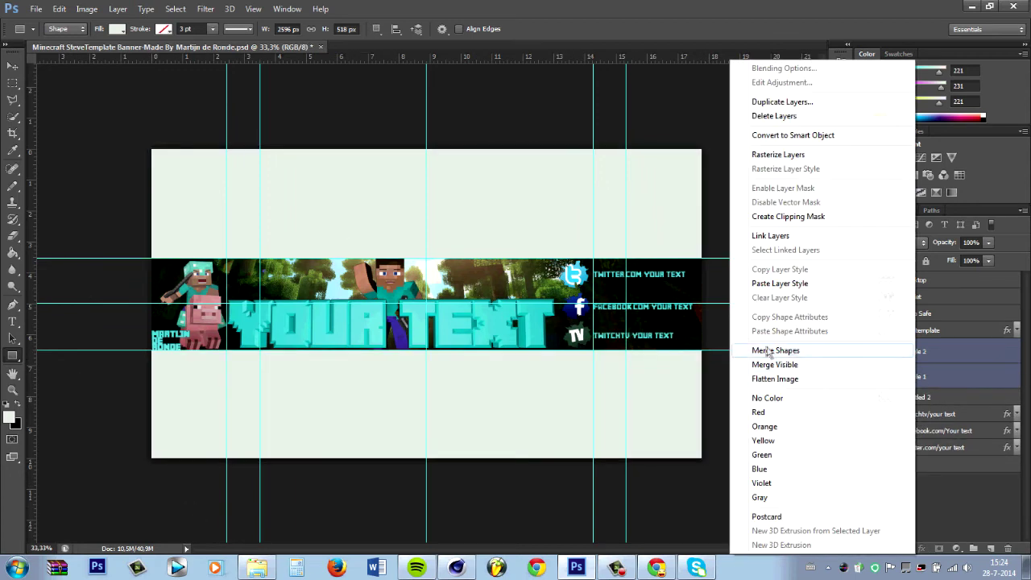
left_click(760, 347)
left_click_drag(946, 263, 943, 262)
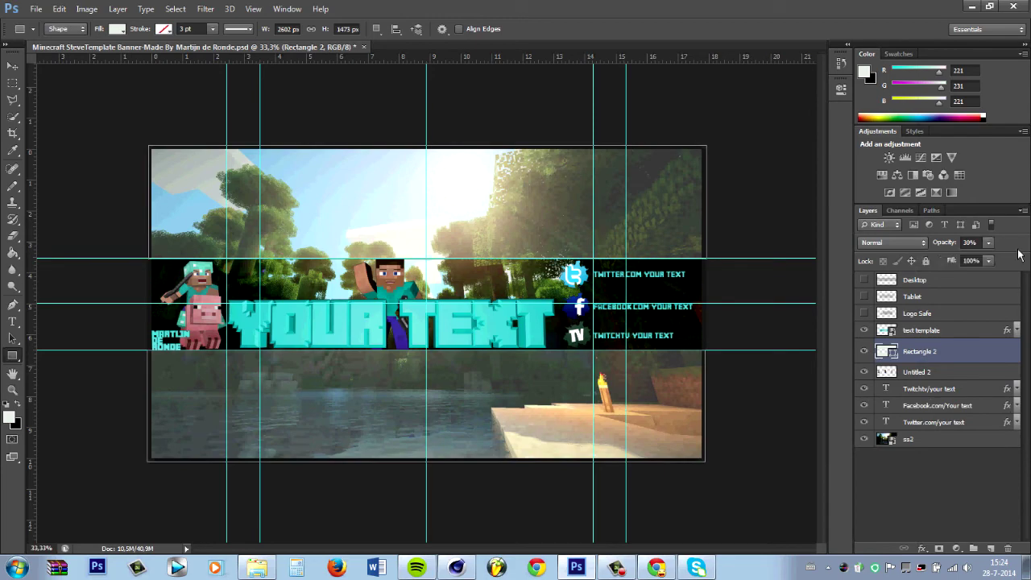
Save the banner document and reopen YouTube's channel art upload from the computer.
left_click(36, 9)
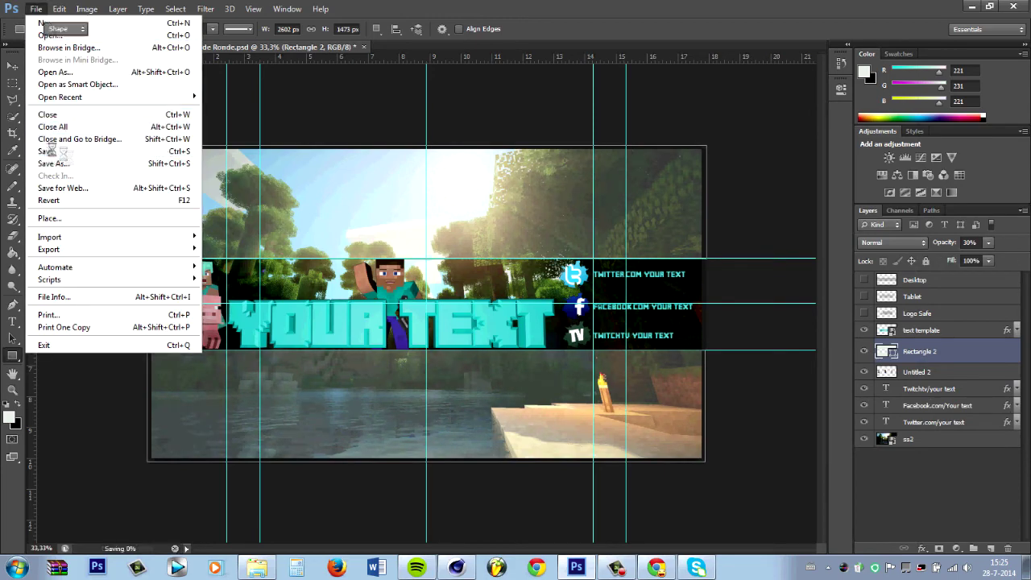
left_click(54, 149)
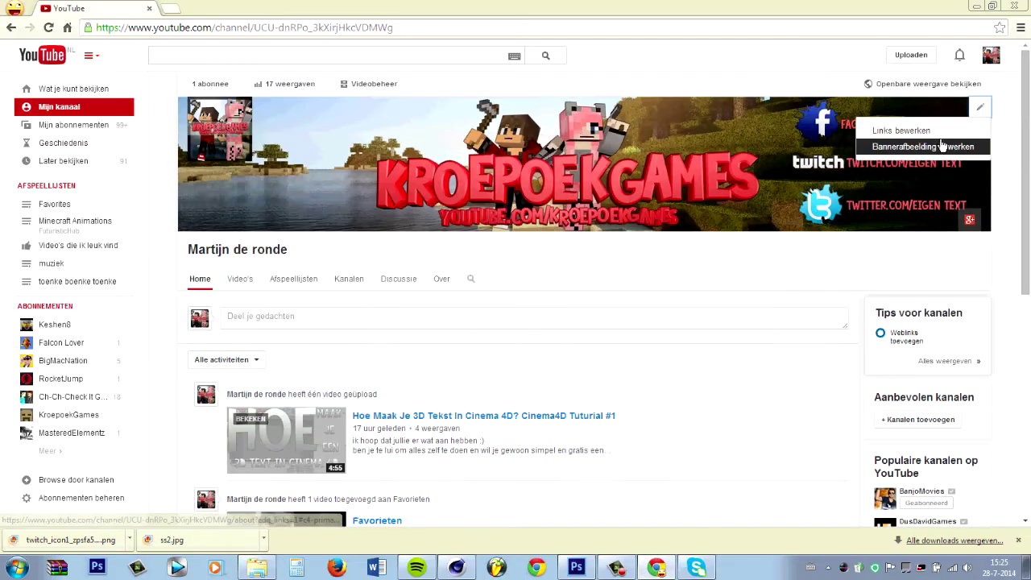
left_click(922, 146)
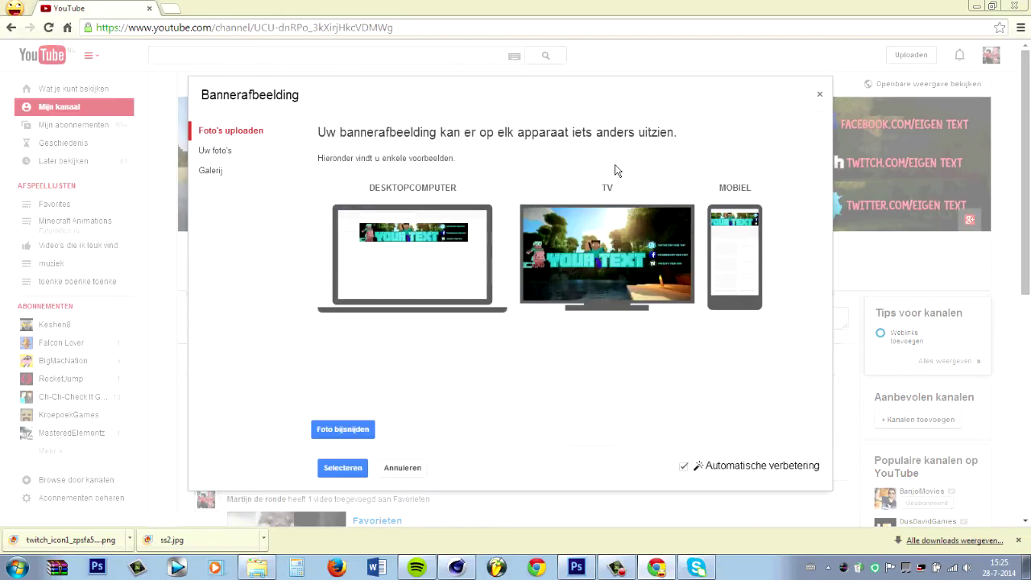
left_click(341, 427)
left_click(564, 299)
scroll(707, 344, "down", 5)
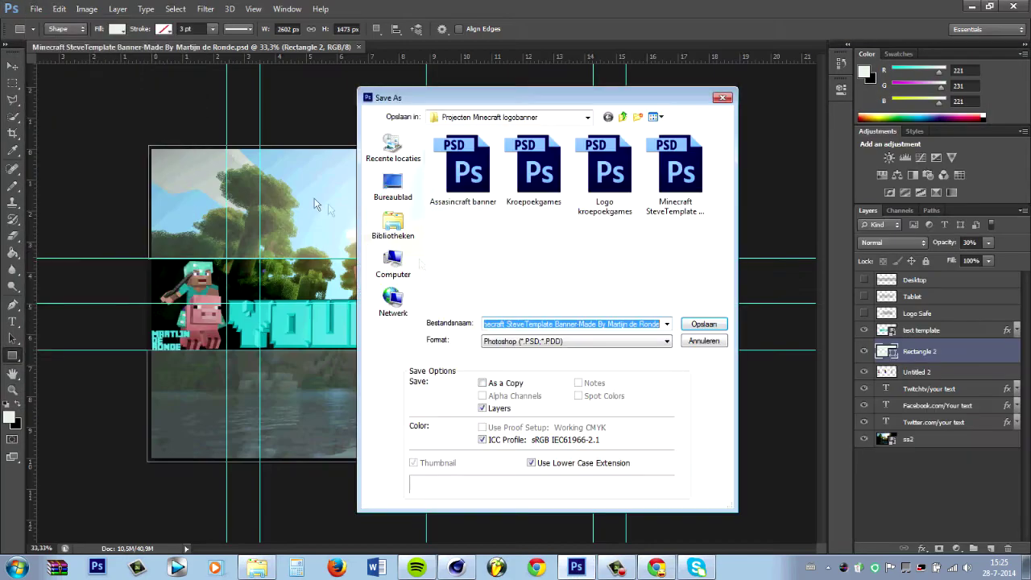
Export the banner as a maximum-quality JPEG, overwriting the earlier JPEG.
left_click(524, 341)
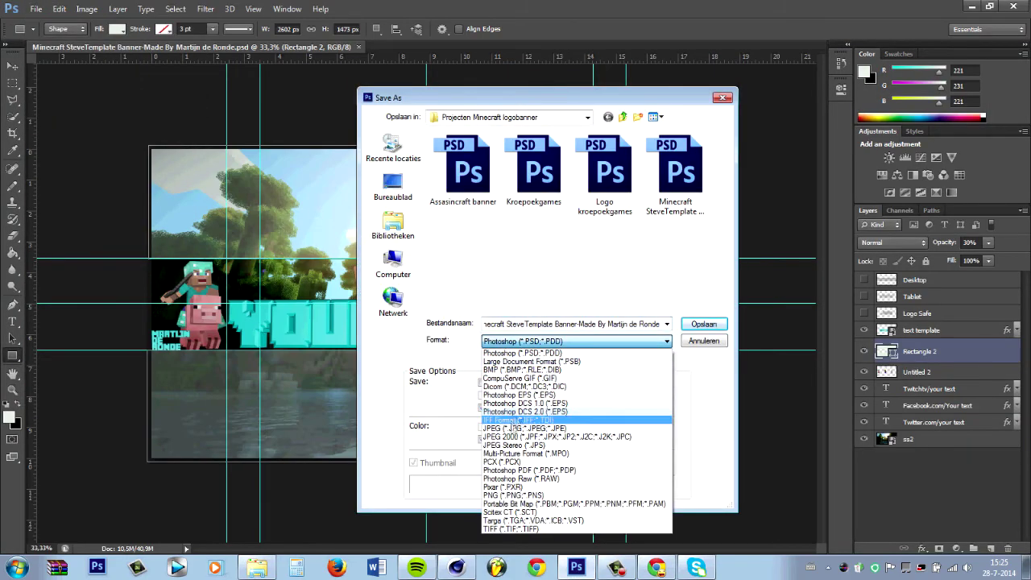
left_click(504, 421)
left_click(692, 323)
left_click(499, 212)
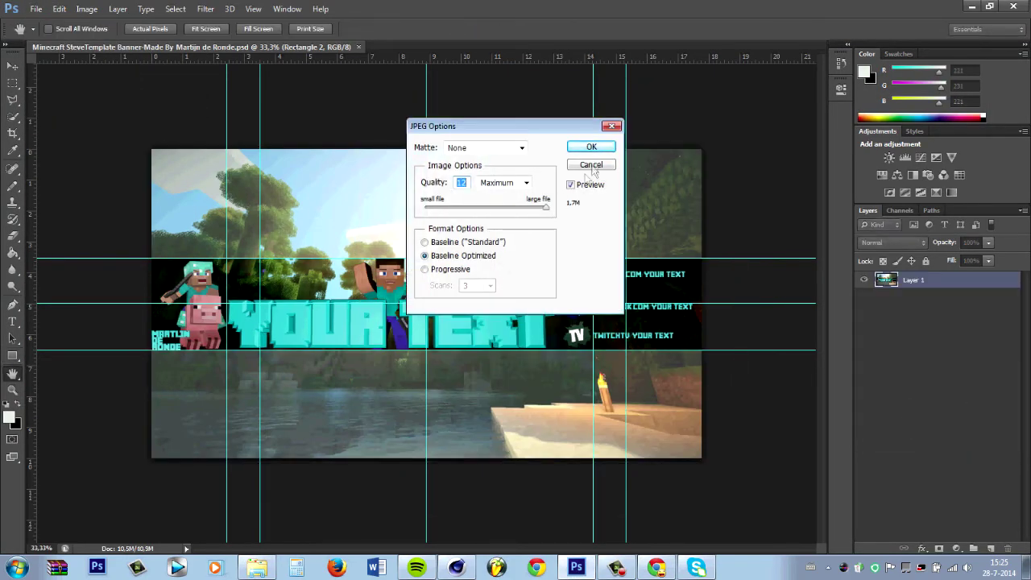
left_click(591, 147)
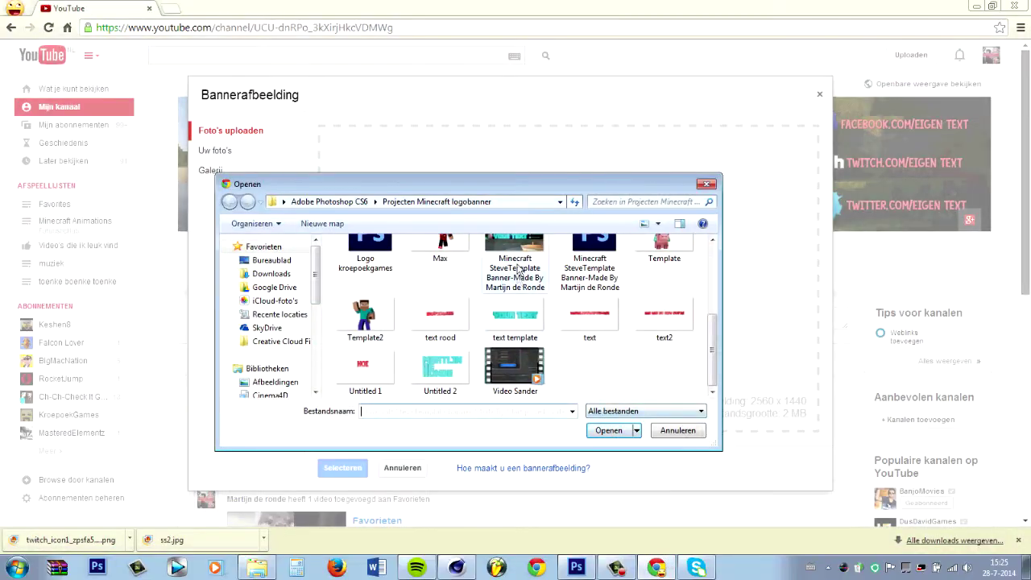
Upload the updated Minecraft SteveTemplate JPEG and apply it as the channel art.
left_click(519, 269)
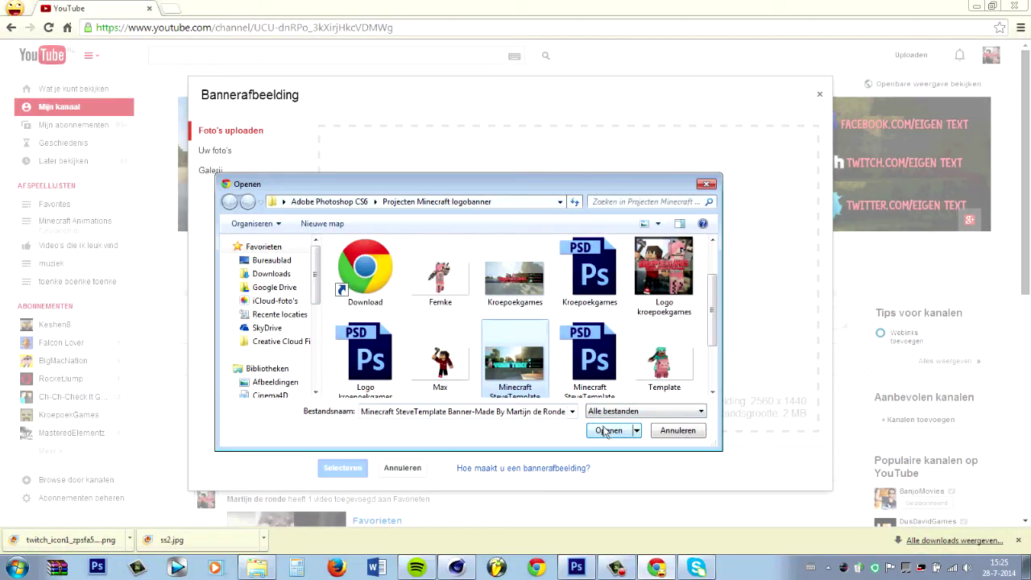
left_click(590, 425)
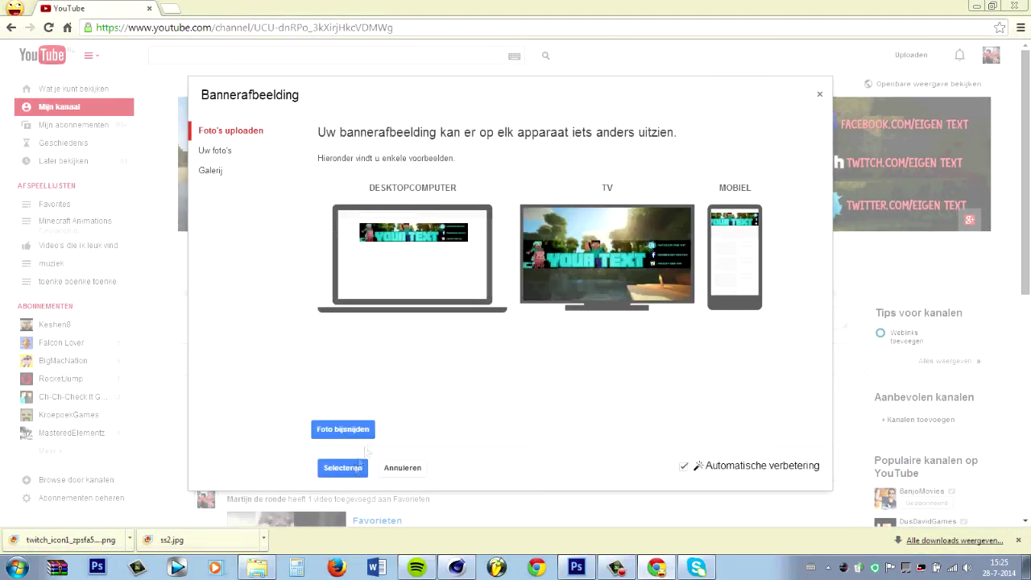
left_click(354, 470)
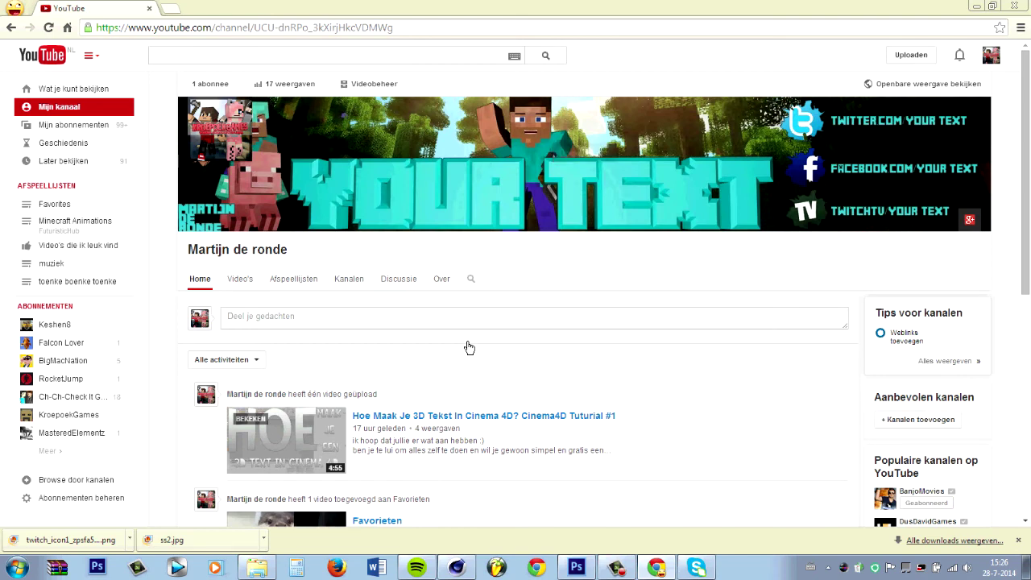